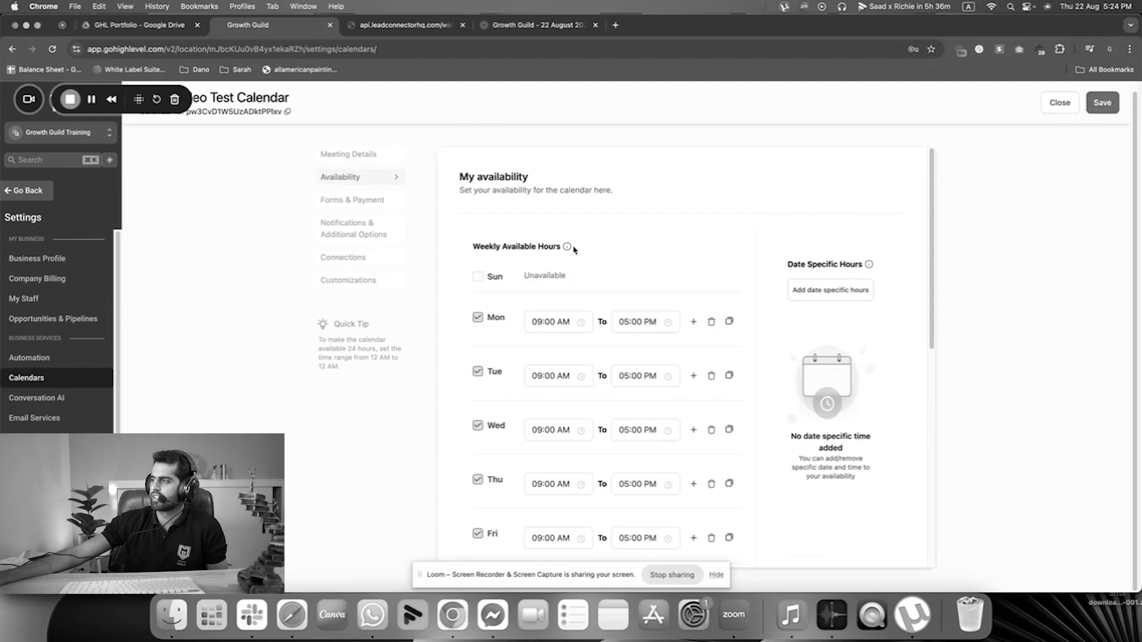
scroll(523, 247, down, 3)
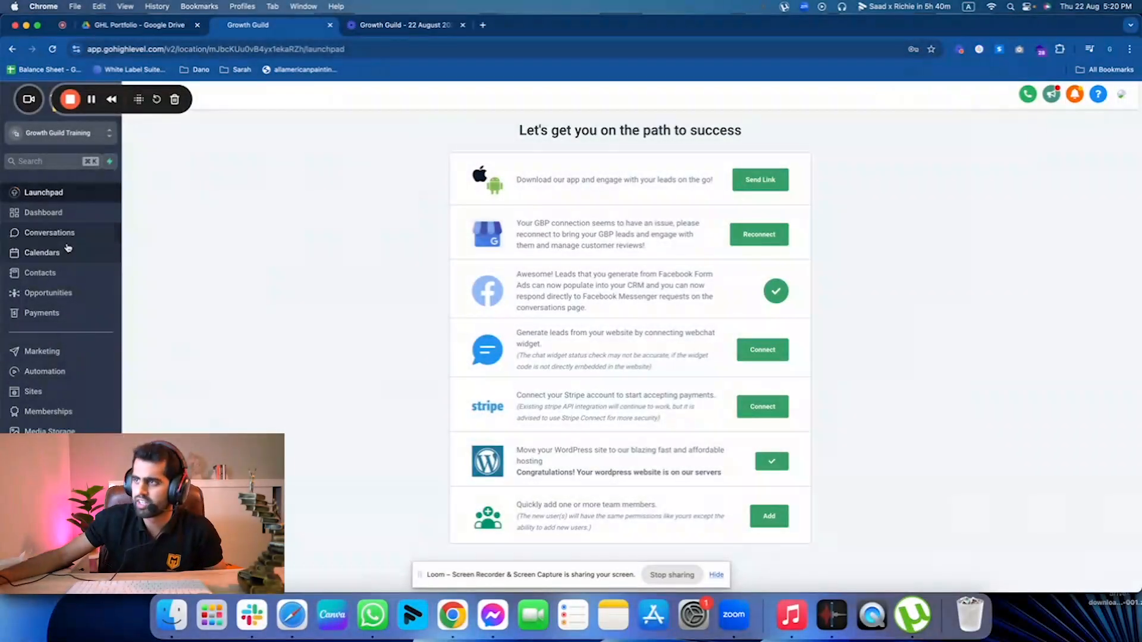
Step: Open the calendar settings and start a new calendar with the Simple Calendar scheduling type
click(68, 249)
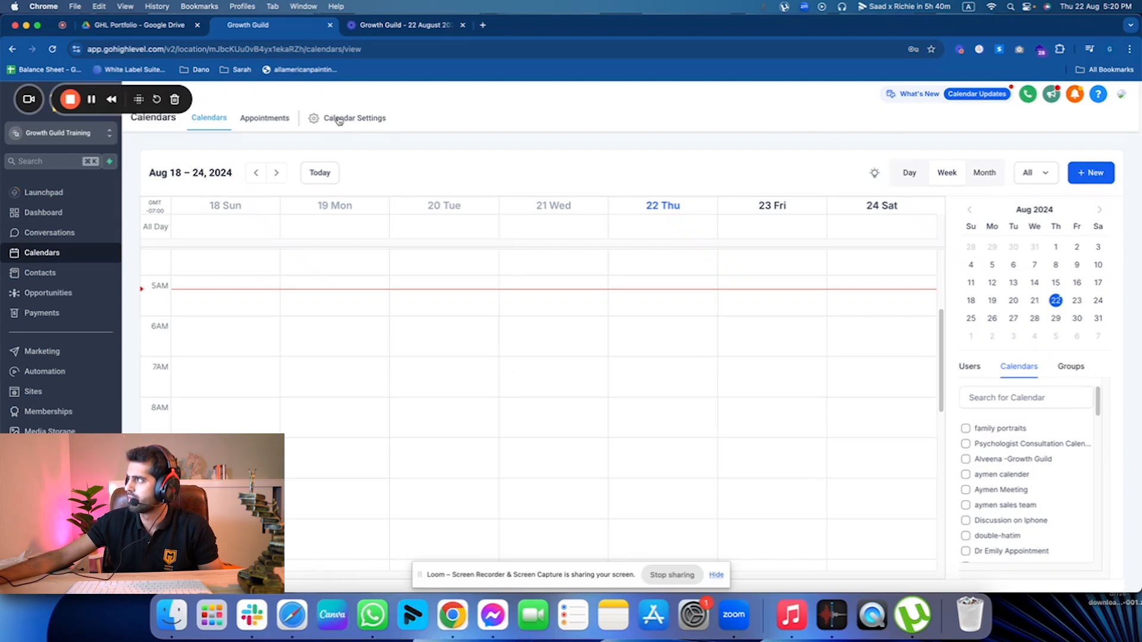
click(1108, 177)
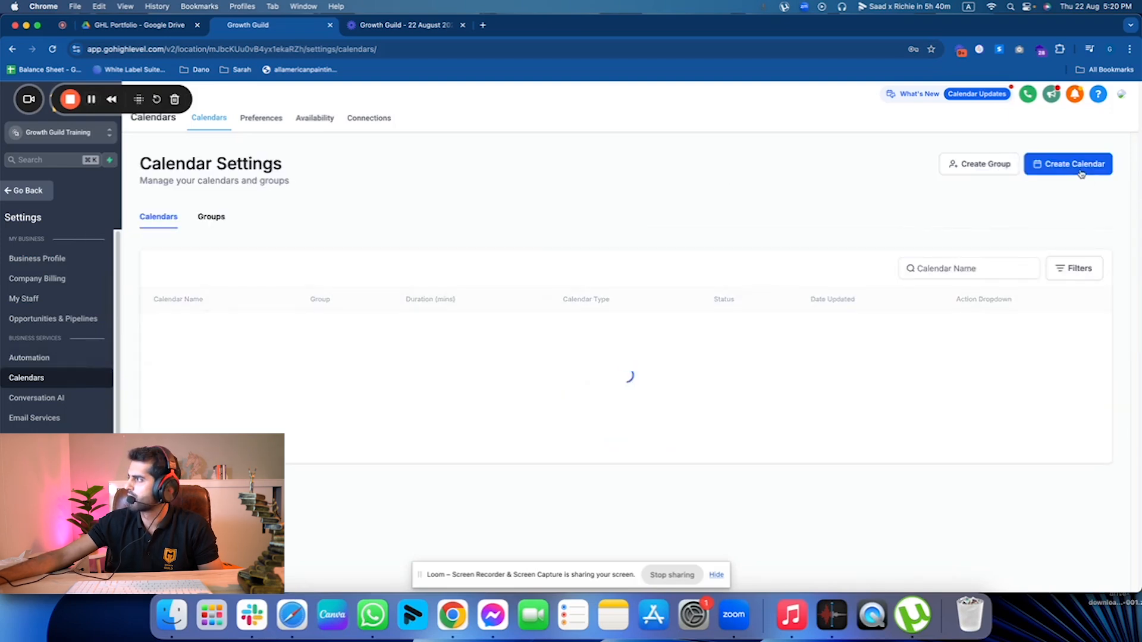
click(1080, 169)
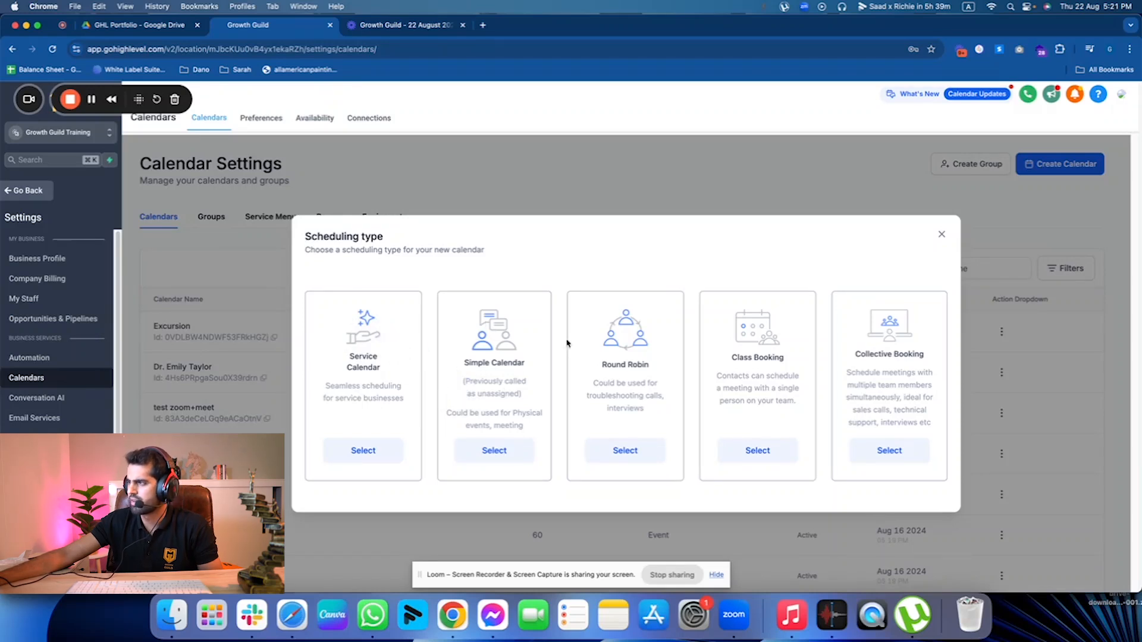
drag(725, 353, 798, 388)
click(854, 352)
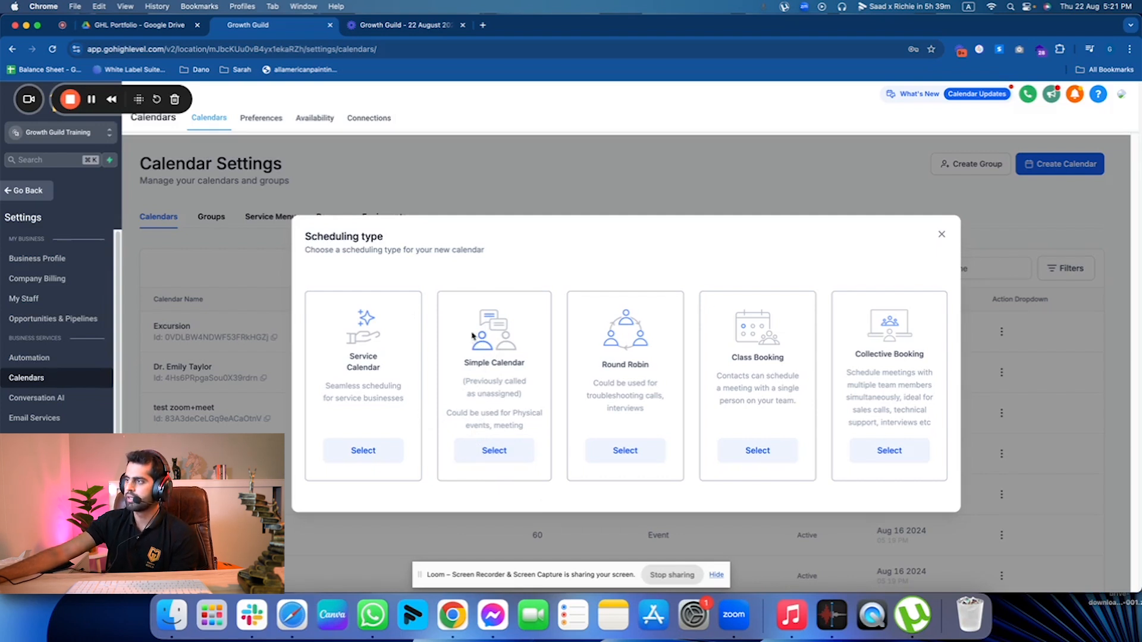
click(497, 451)
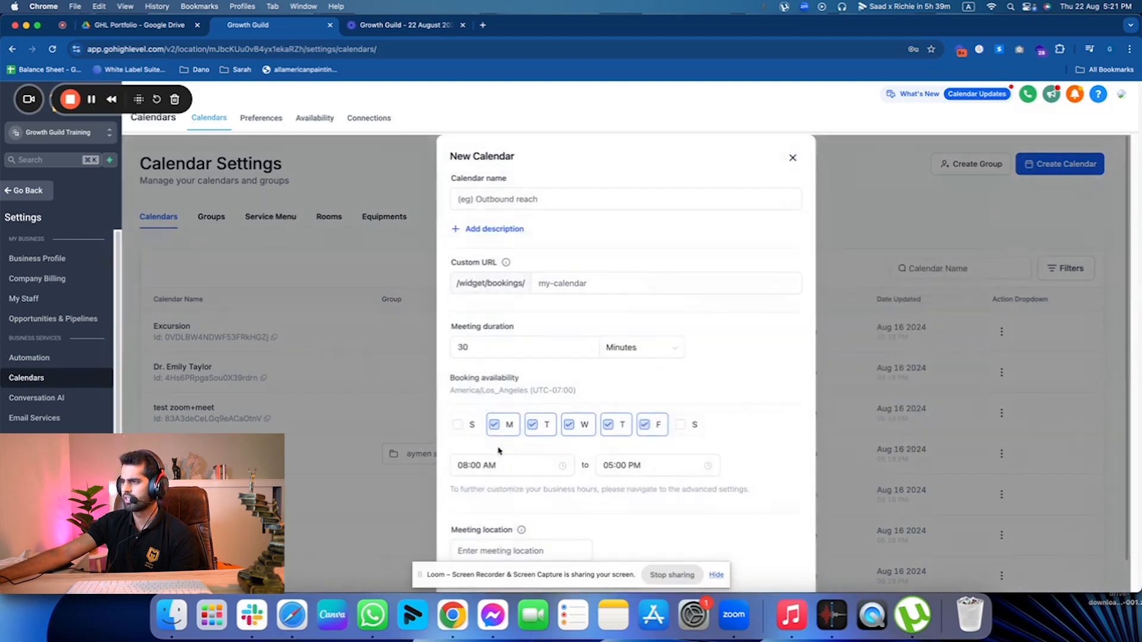
Step: Name the new calendar Video Test Calendar and set its custom URL to video-test-calendar
click(512, 200)
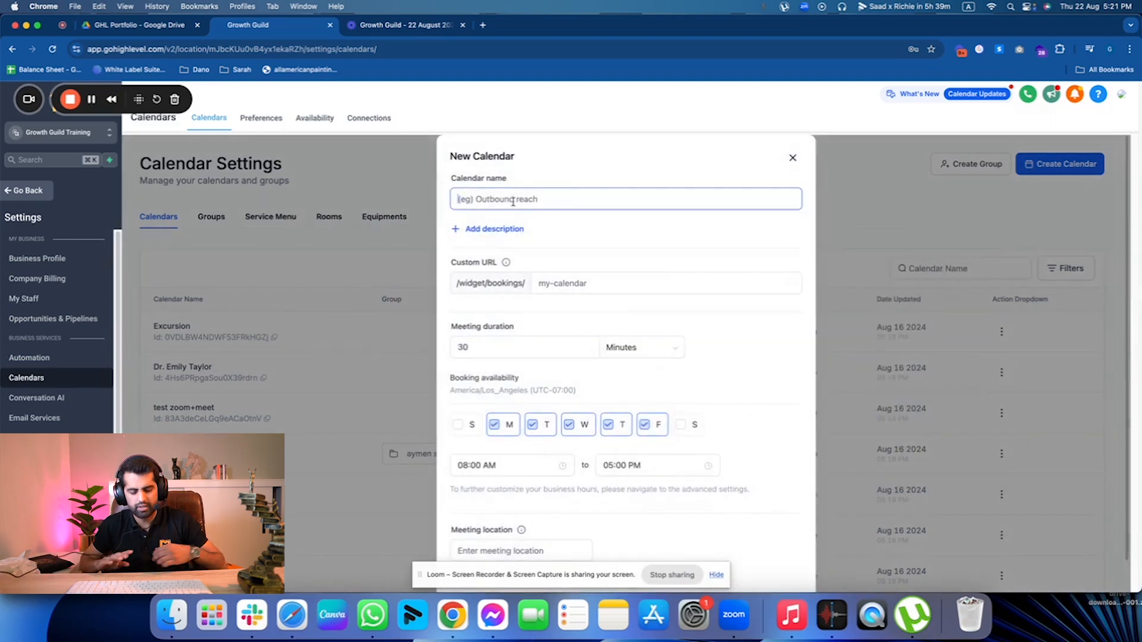
text(Video Test Calendar)
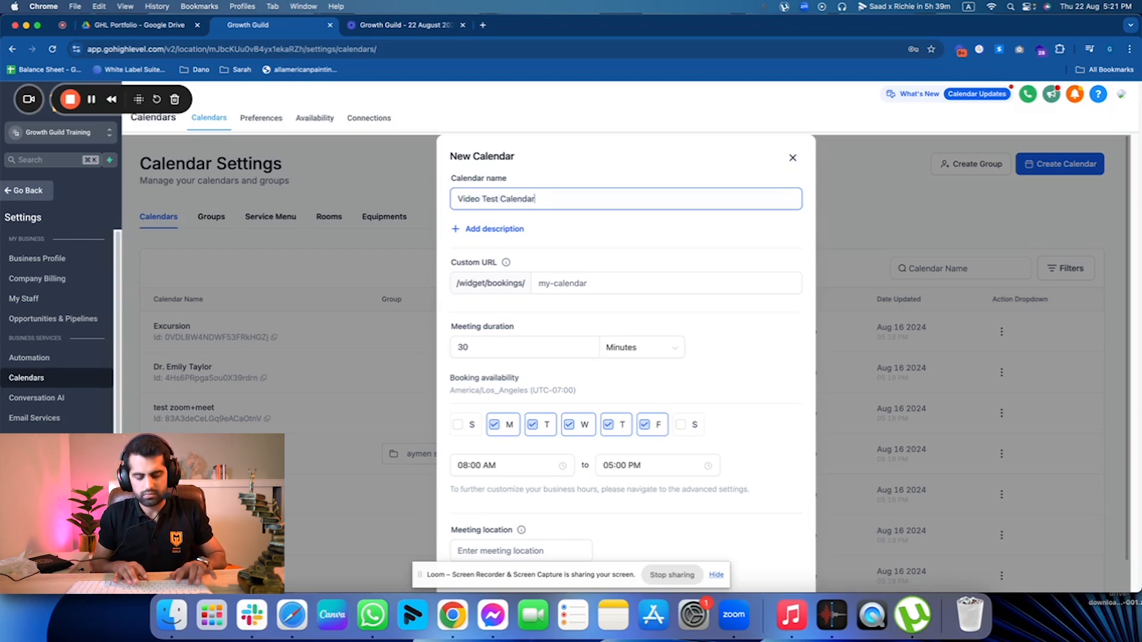
click(559, 289)
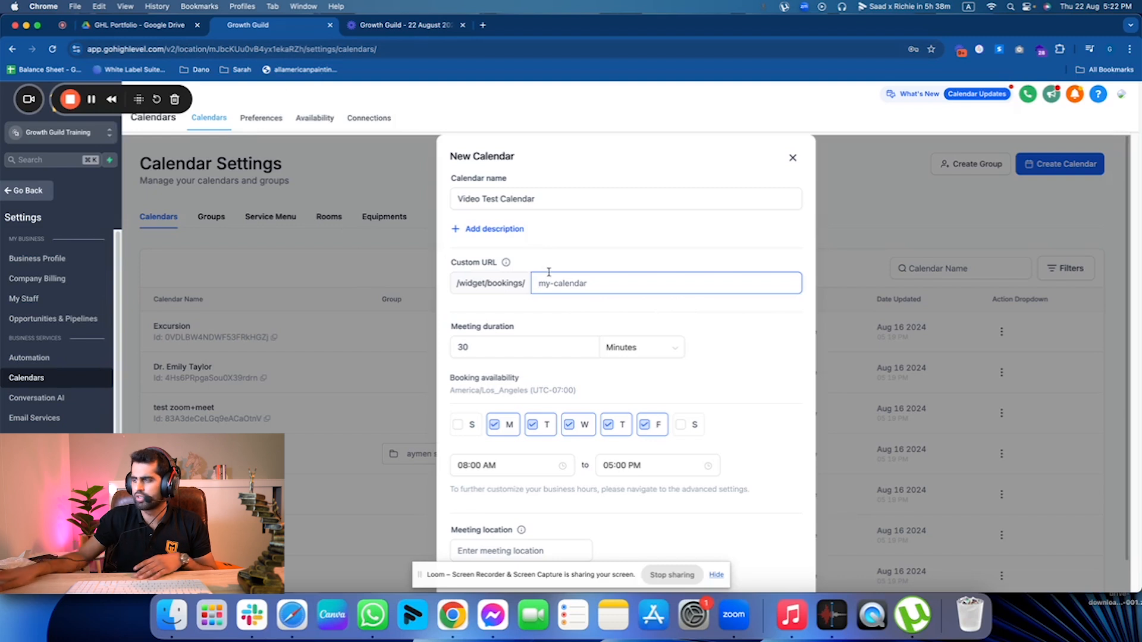
text(video)
key(BackSpace)
text(eo)
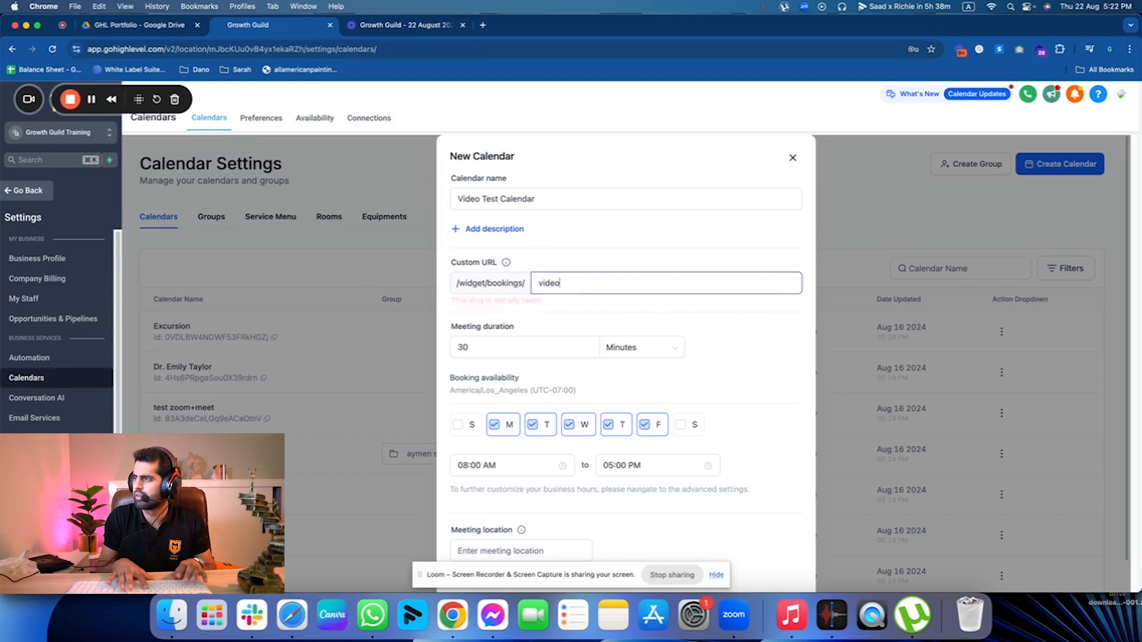
text(-test-calendar)
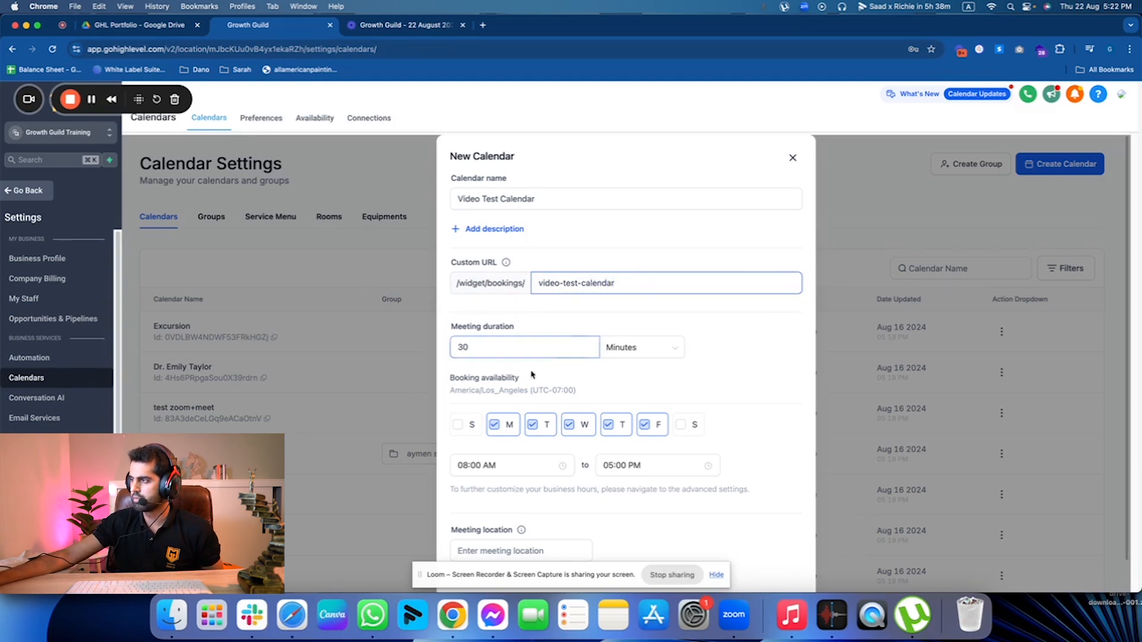
Step: Set the start time of the new calendar's booking availability to 09:00 AM
click(520, 350)
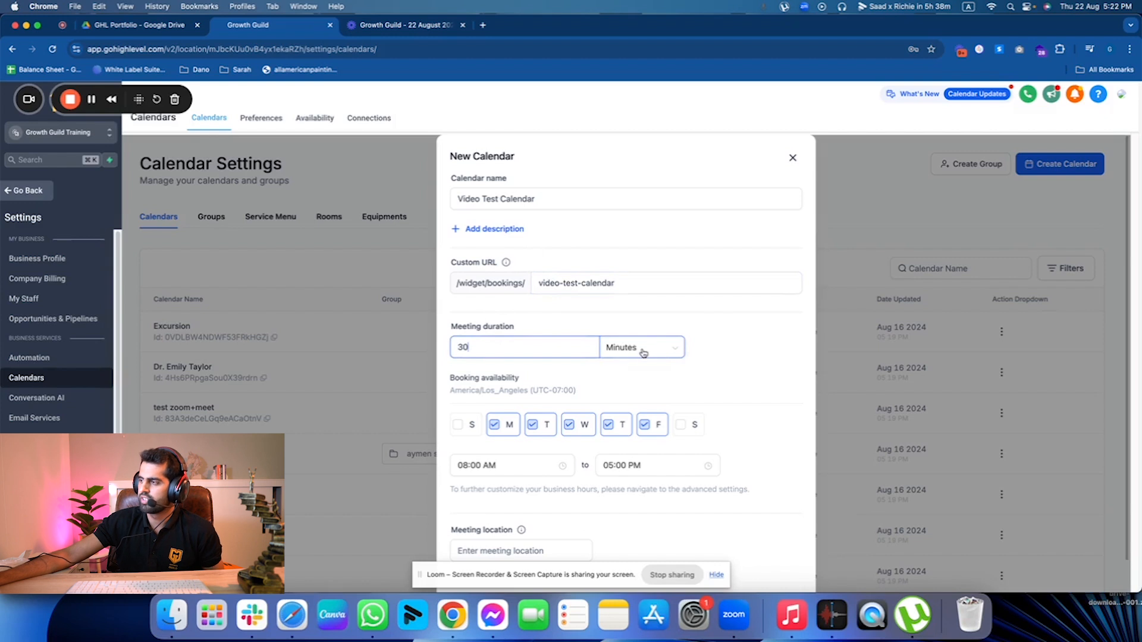
scroll(529, 407, down, 1)
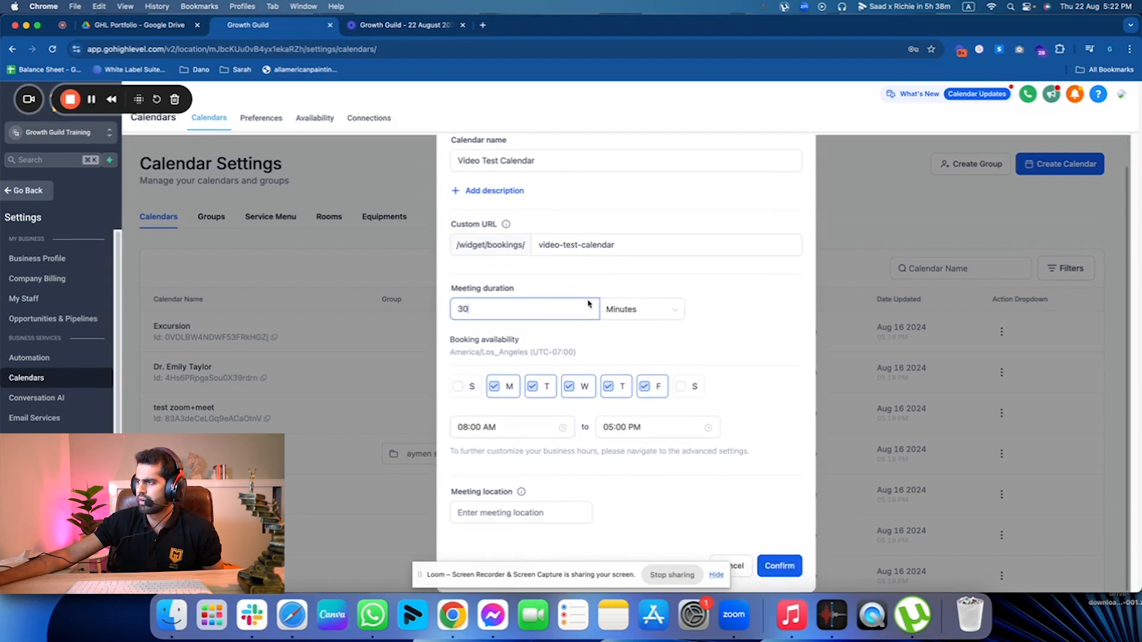
click(505, 429)
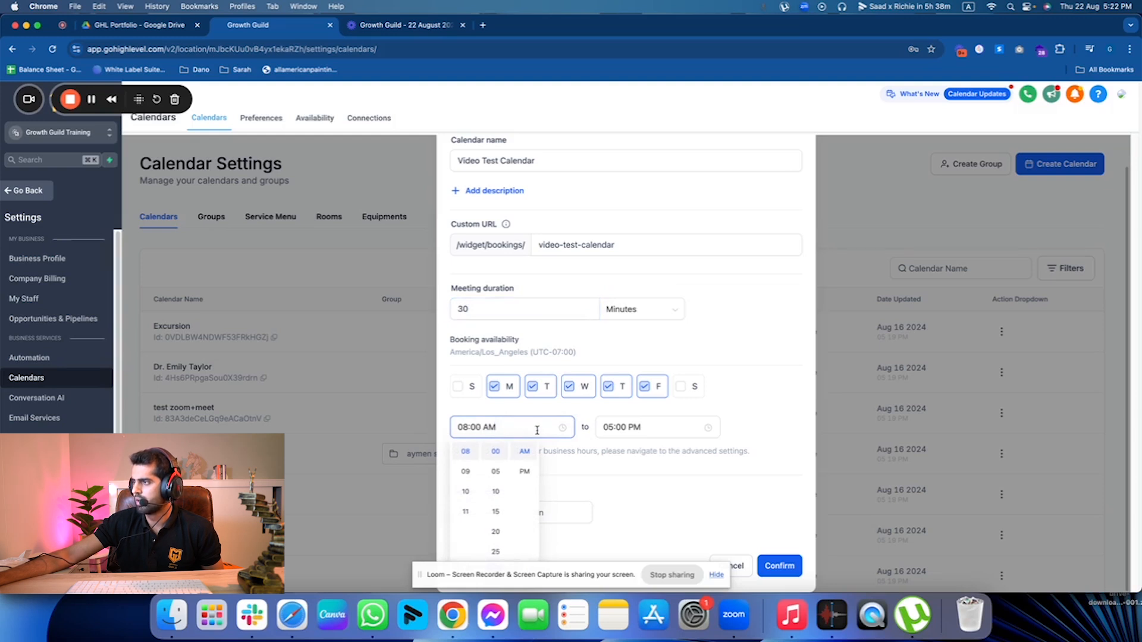
click(668, 361)
click(502, 427)
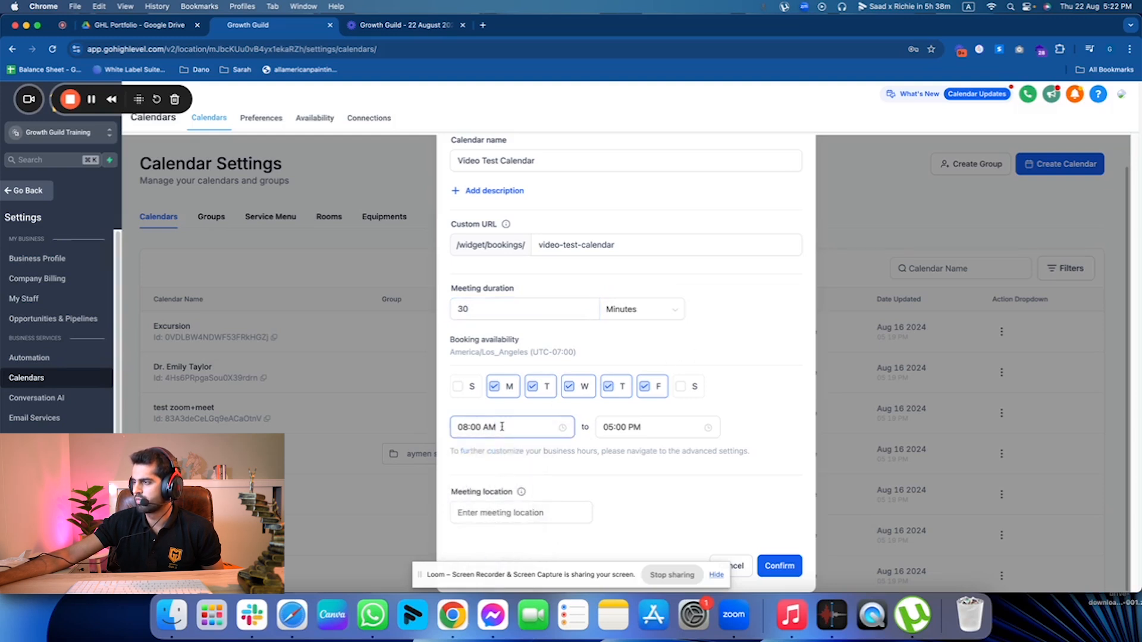
click(488, 446)
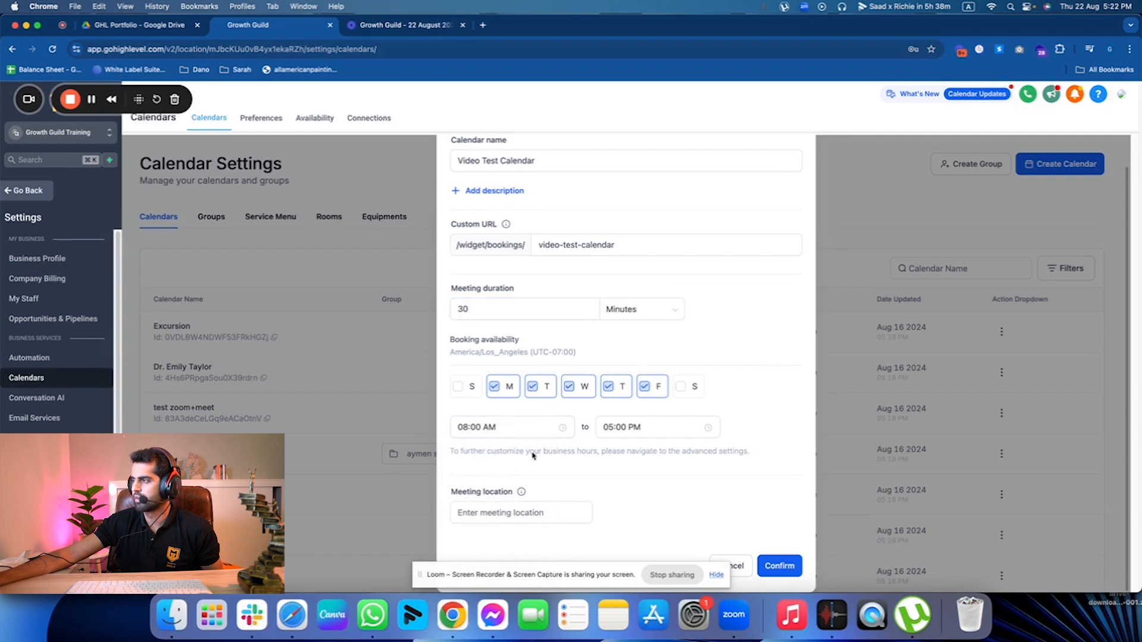
scroll(588, 406, up, 1)
scroll(603, 422, down, 1)
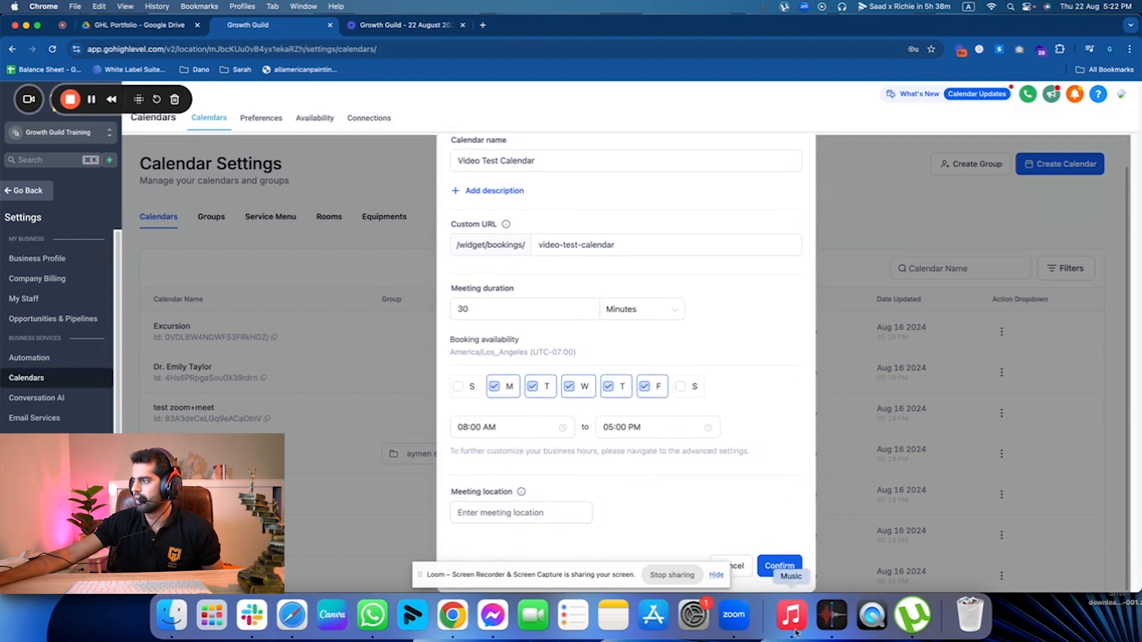
click(476, 427)
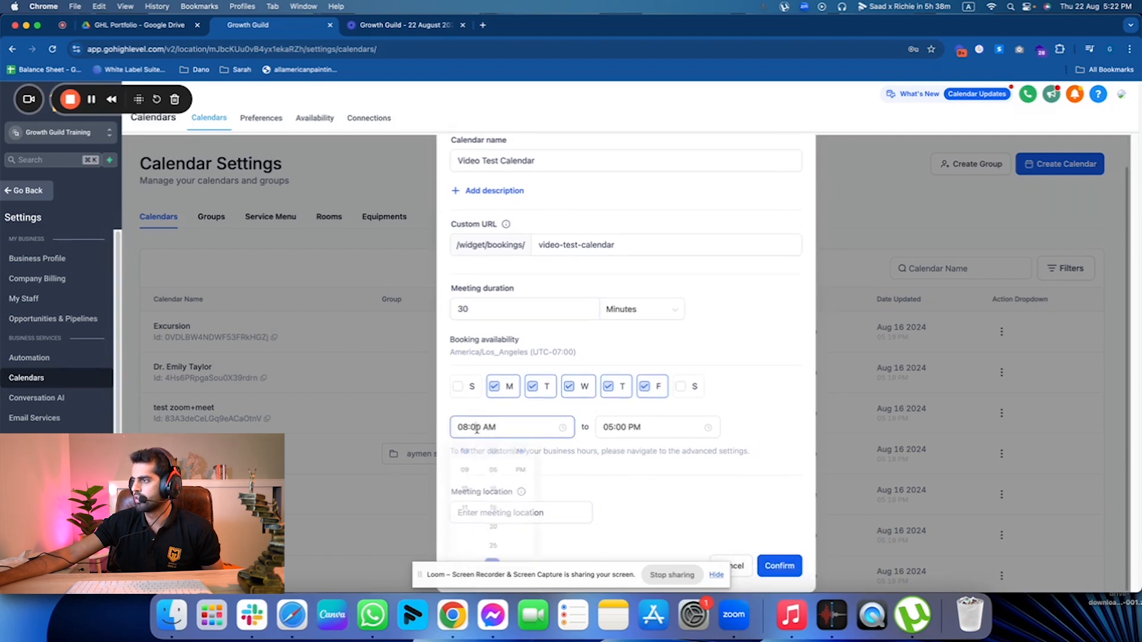
click(465, 471)
click(770, 398)
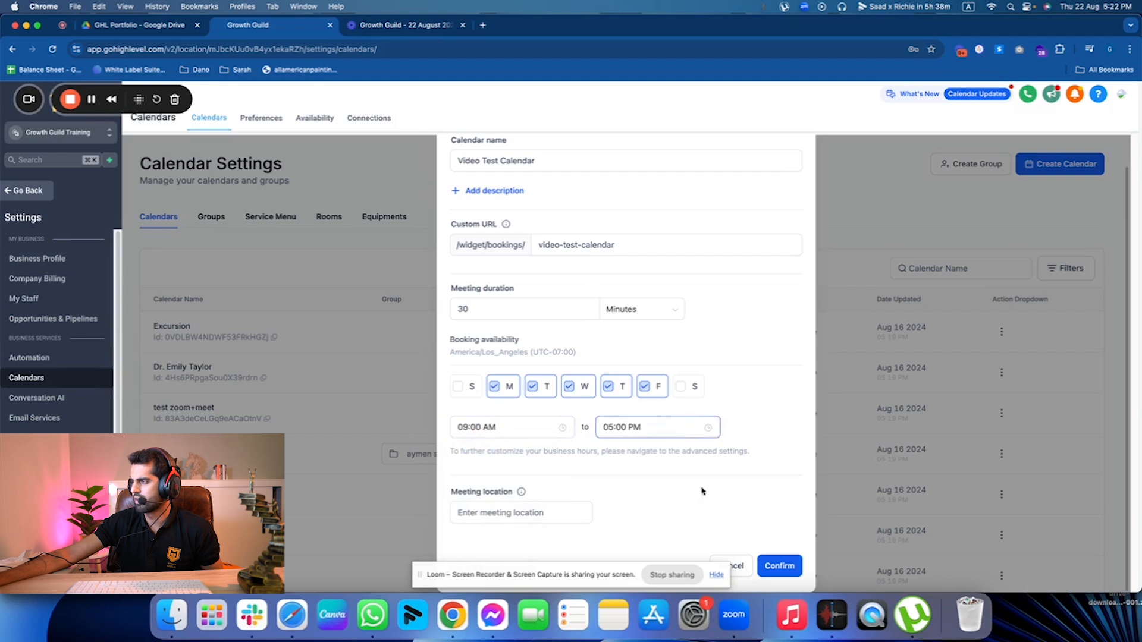
click(488, 513)
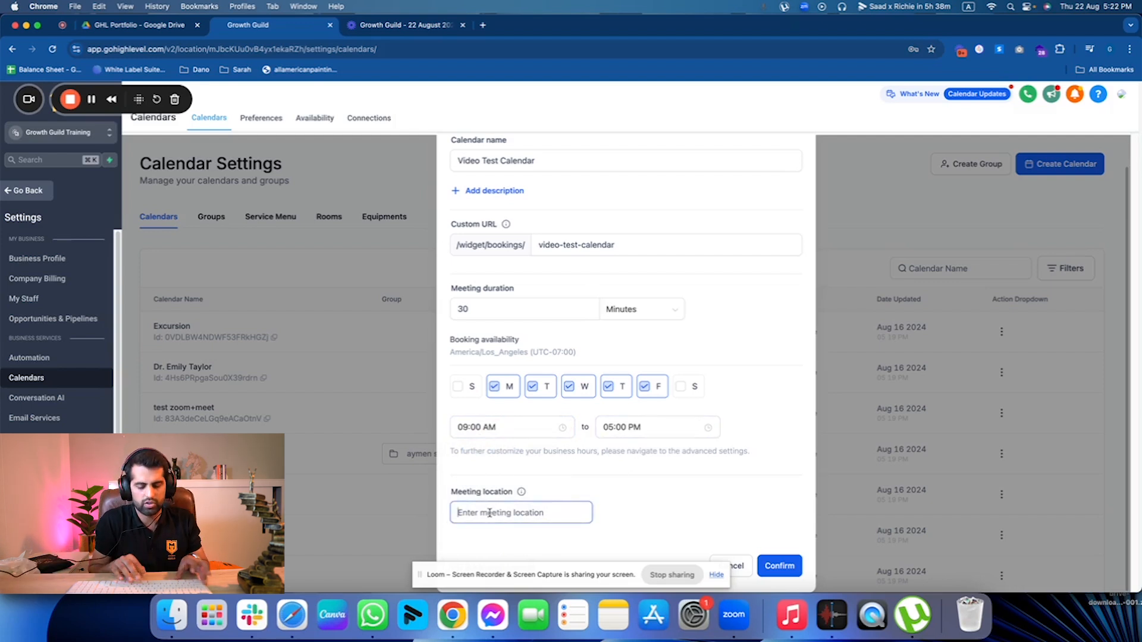
text(My Office)
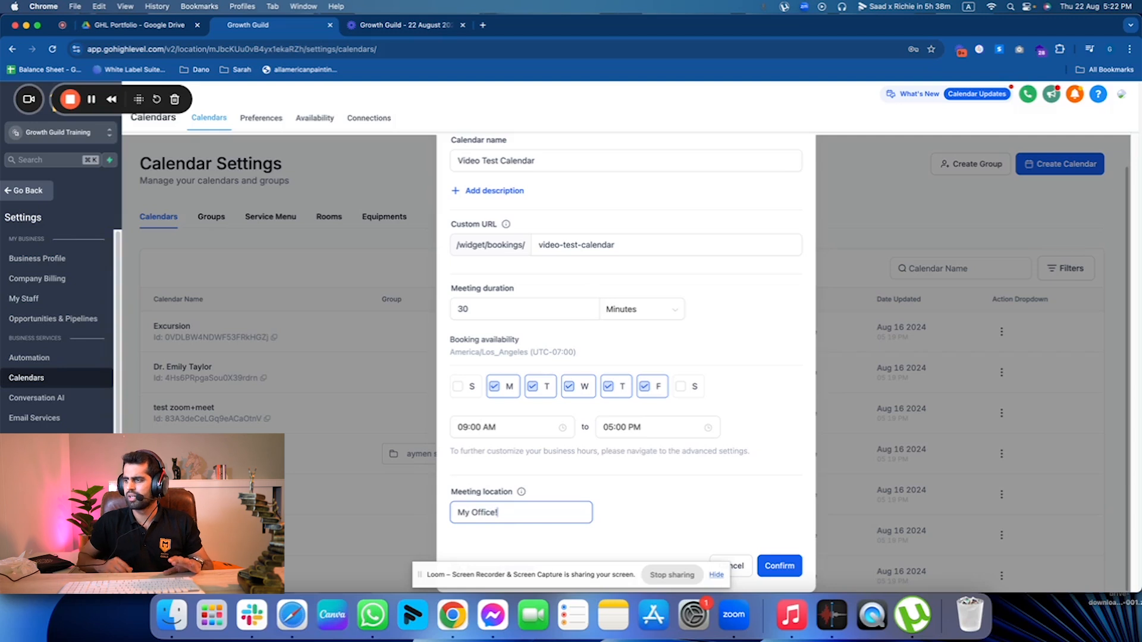
key(super+a)
key(BackSpace)
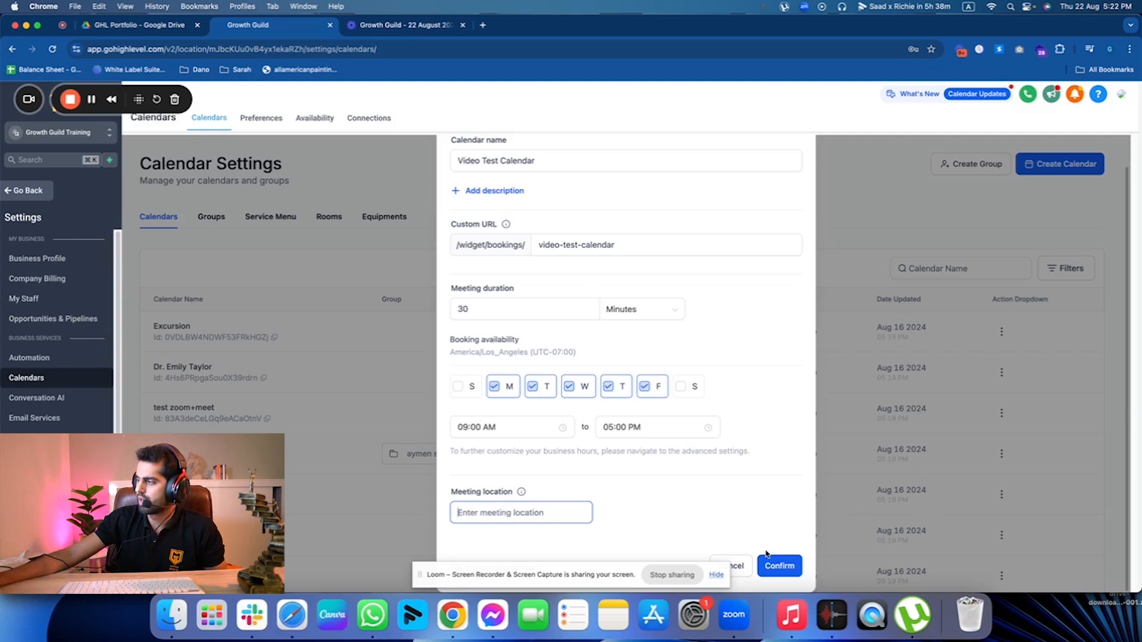
Step: Change the custom URL to video-test-calendar-1 and confirm the creation of the calendar
click(787, 564)
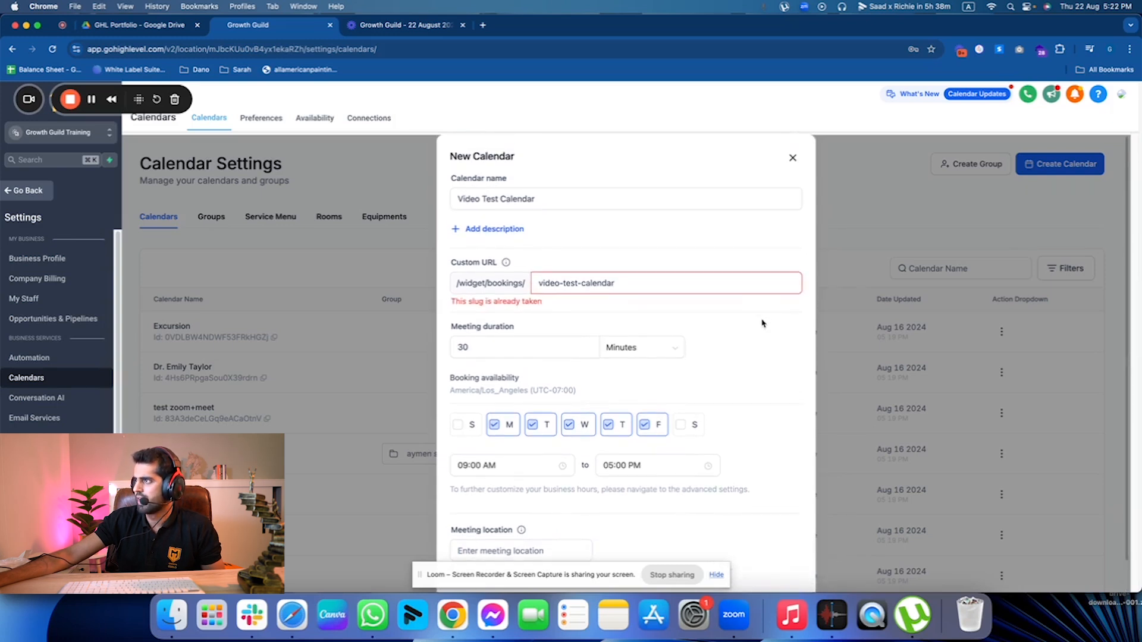
click(632, 250)
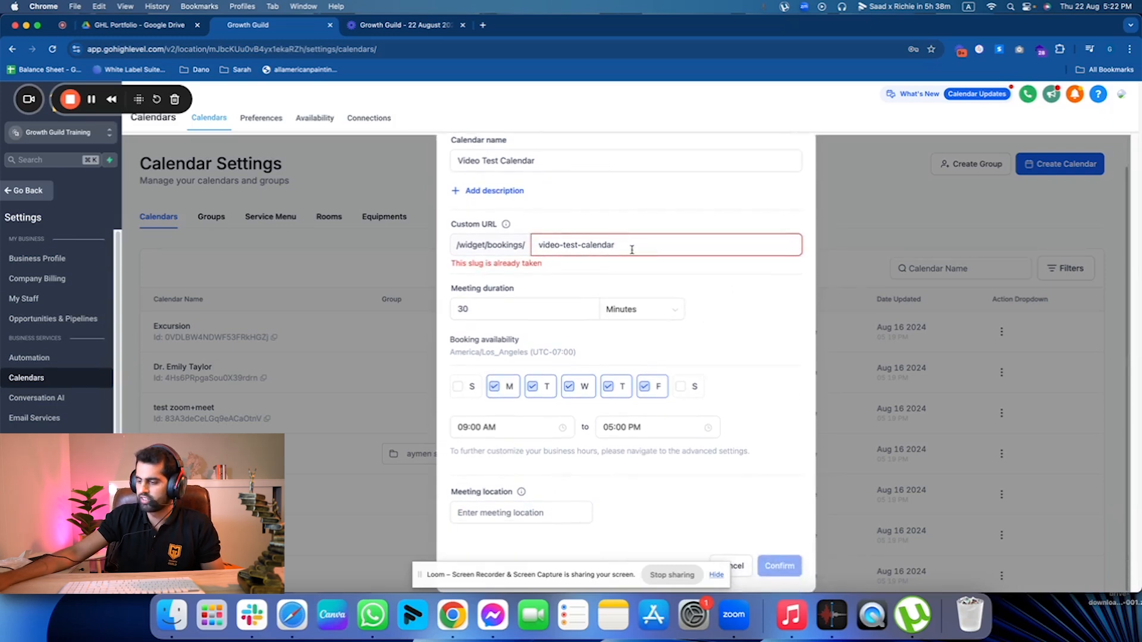
text(-1)
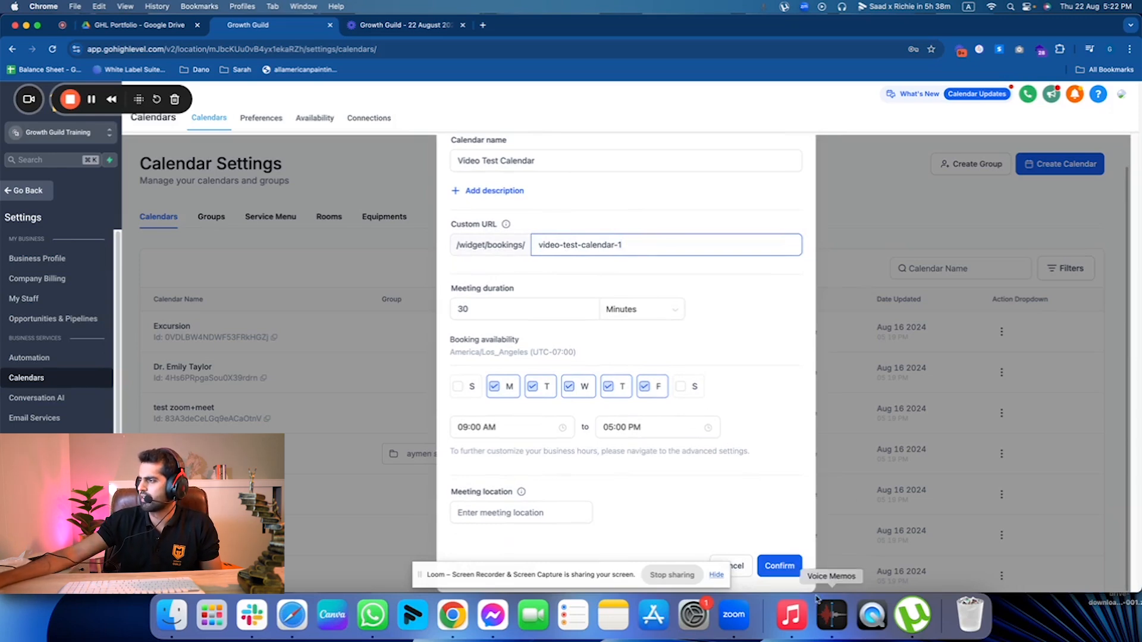
click(779, 566)
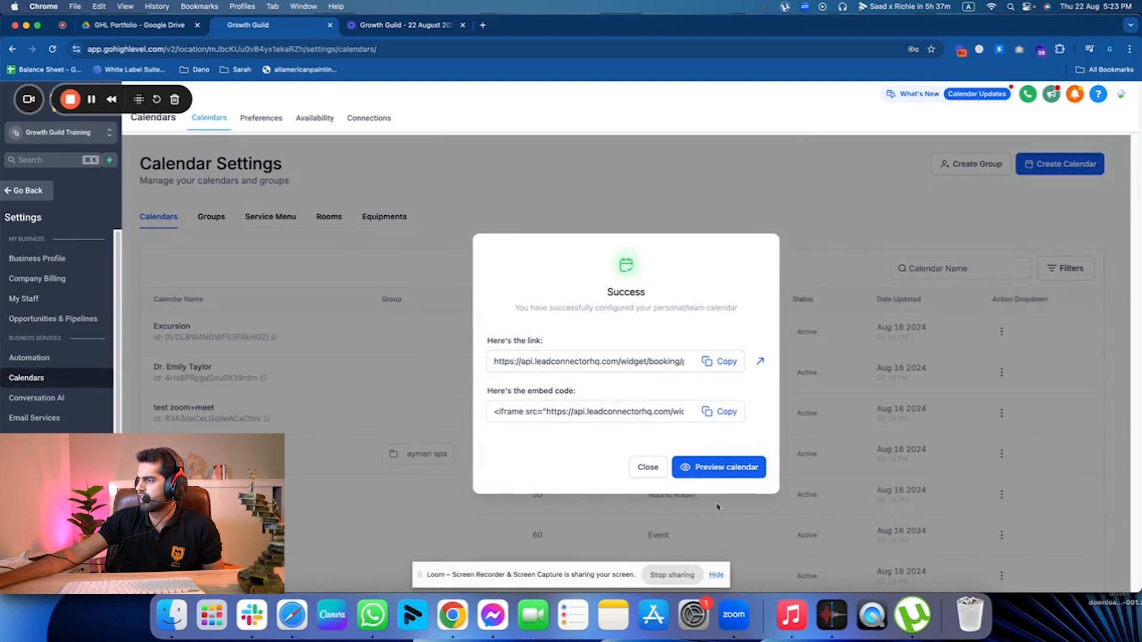
Step: Open the new calendar's preview in a separate tab and dismiss the success dialog in the calendar settings
click(720, 468)
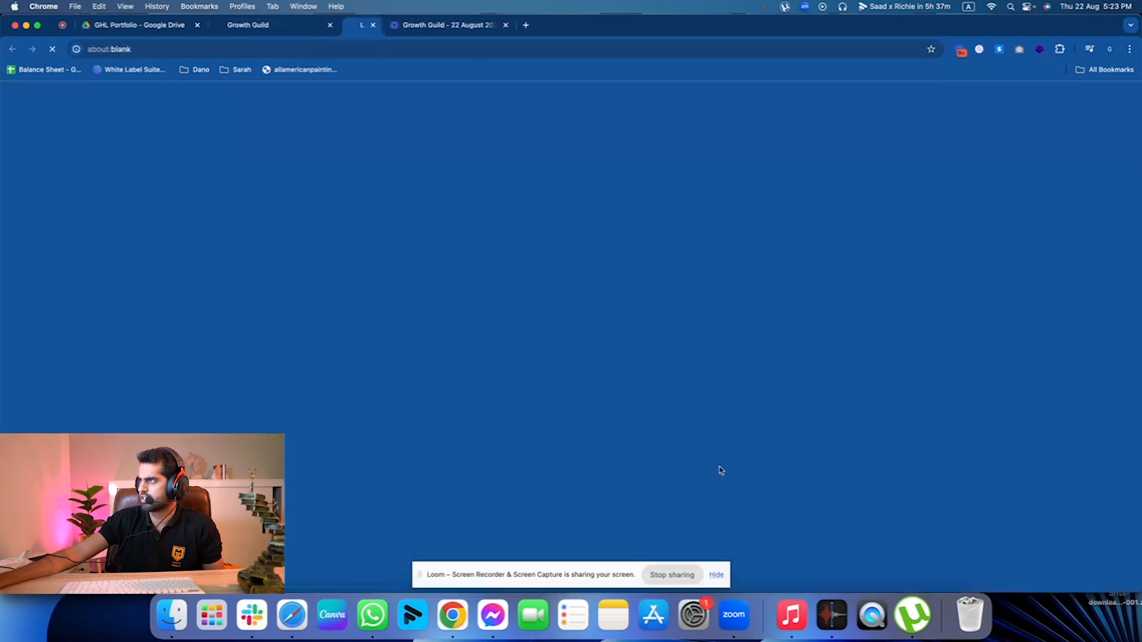
click(248, 25)
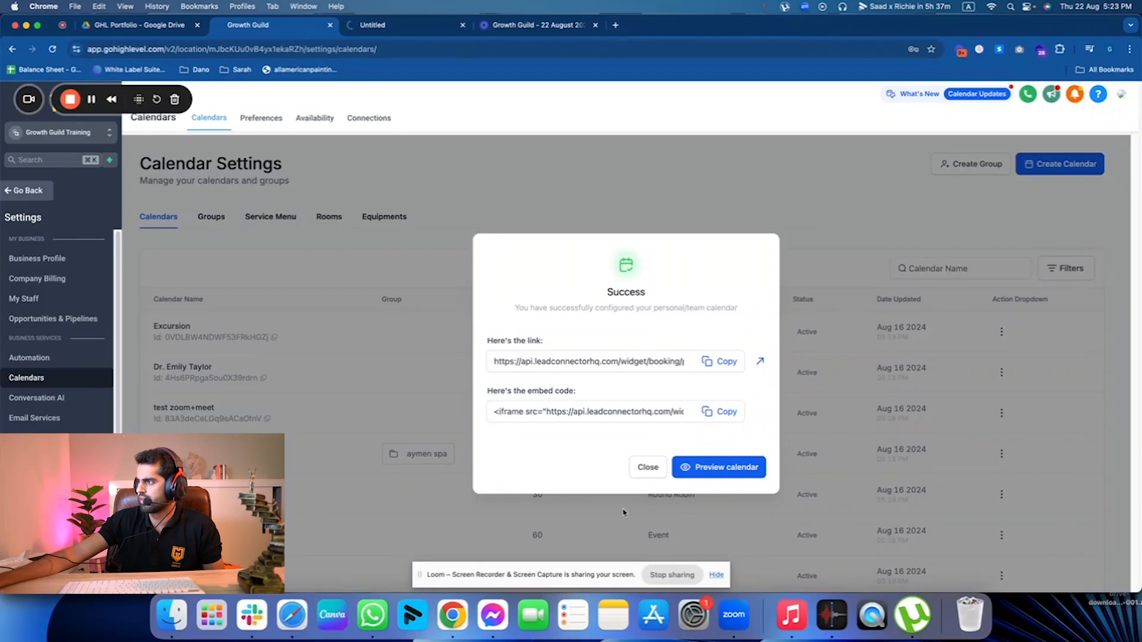
click(648, 469)
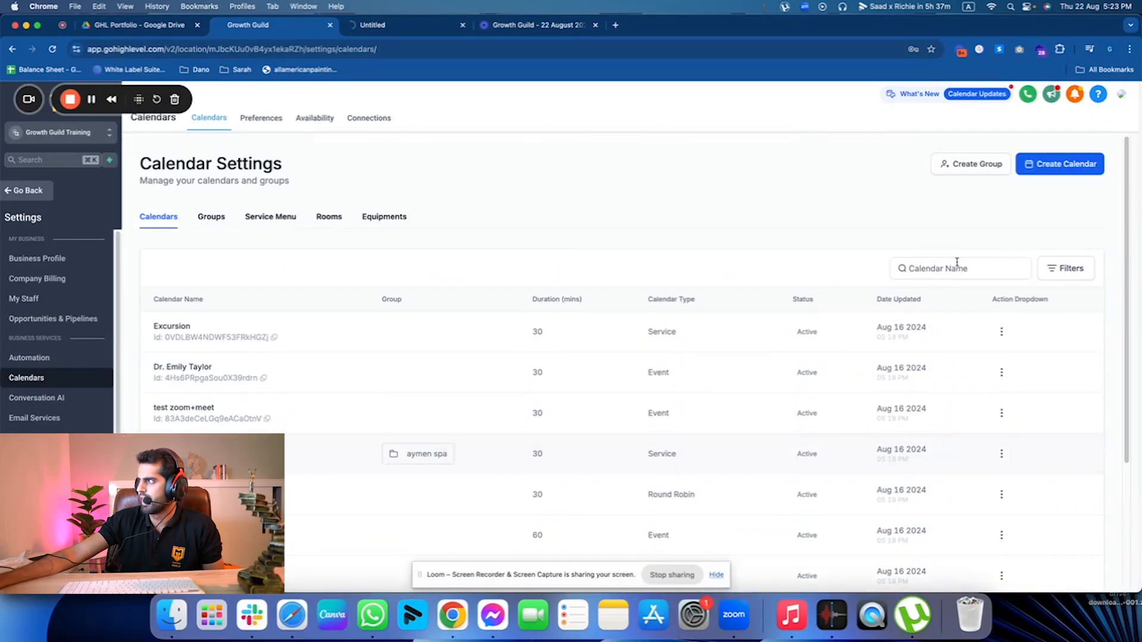
Step: Search the calendar list for "vide" and open the Video Test Calendar dated Aug 22 2024 for editing
click(956, 262)
text(vi)
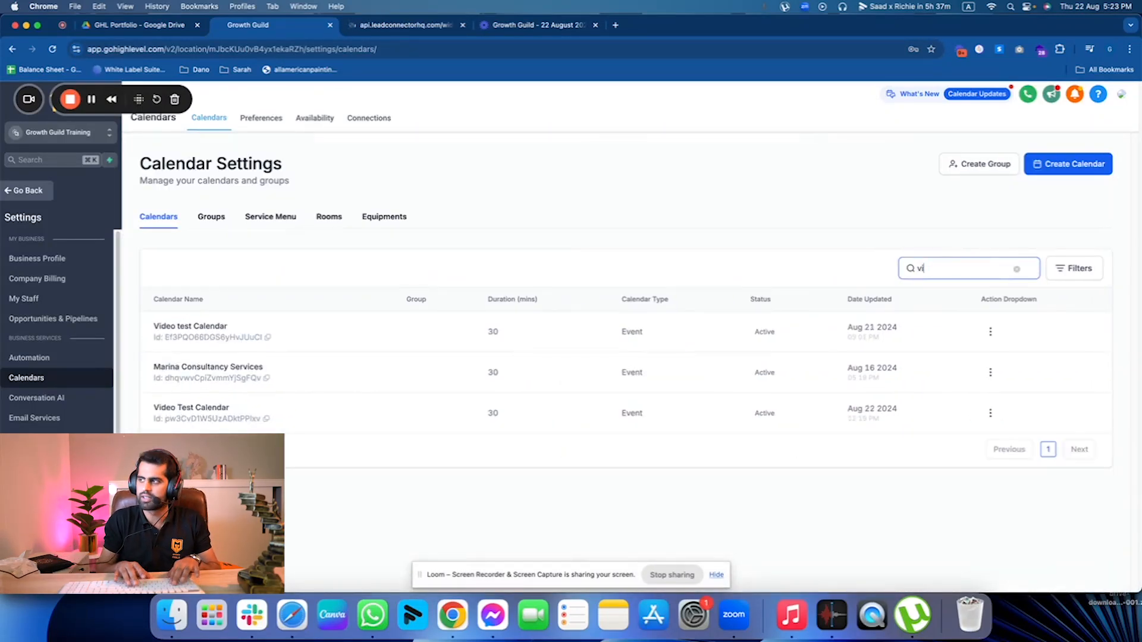
text(de)
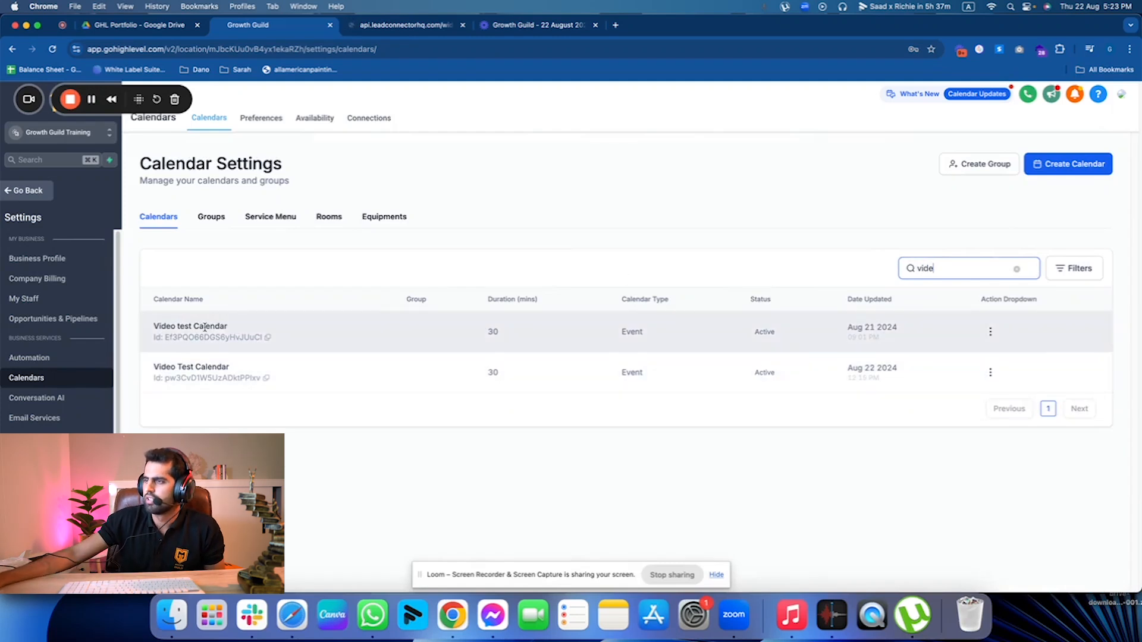
click(990, 373)
click(967, 254)
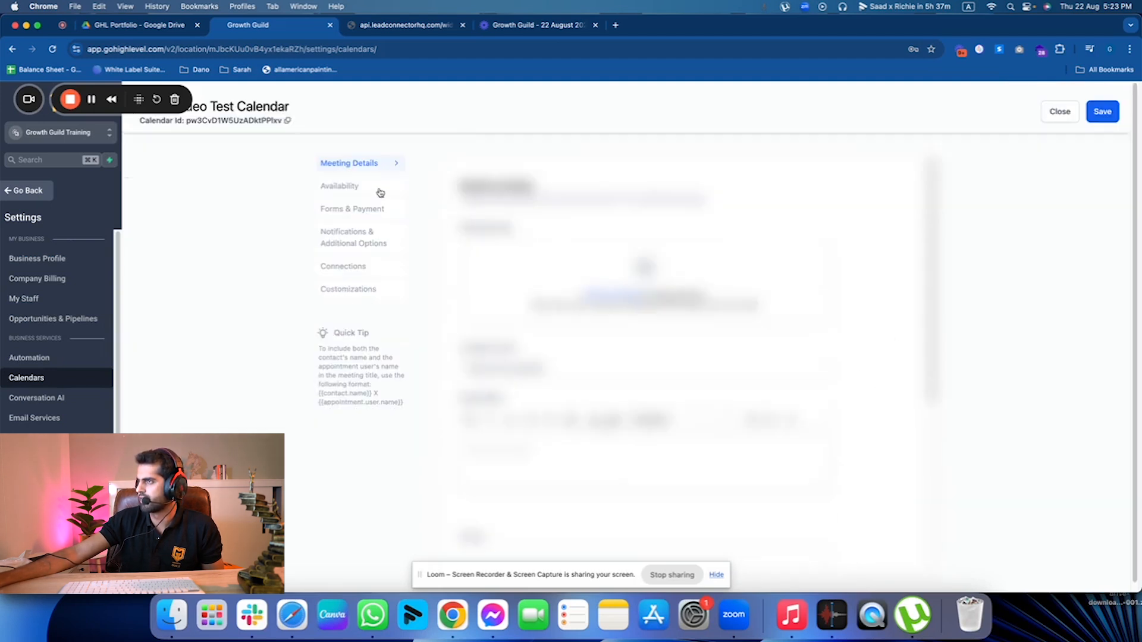
Step: Upload A&S_Logo_Recreate.png from the Downloads folder as the calendar logo
scroll(638, 271, down, 2)
scroll(639, 272, up, 2)
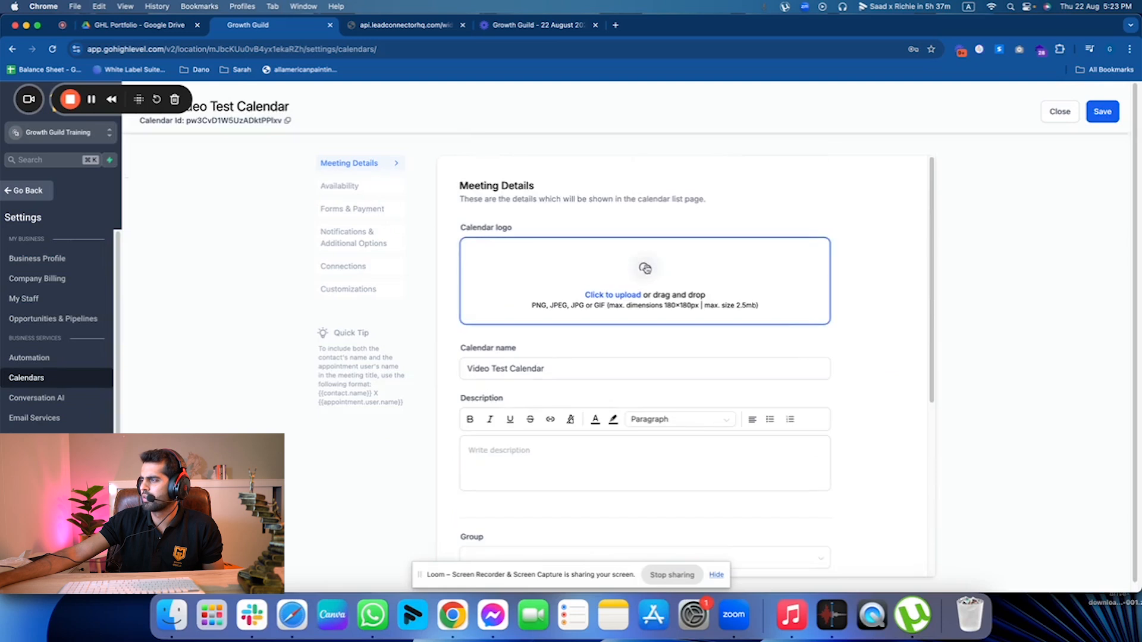
click(642, 267)
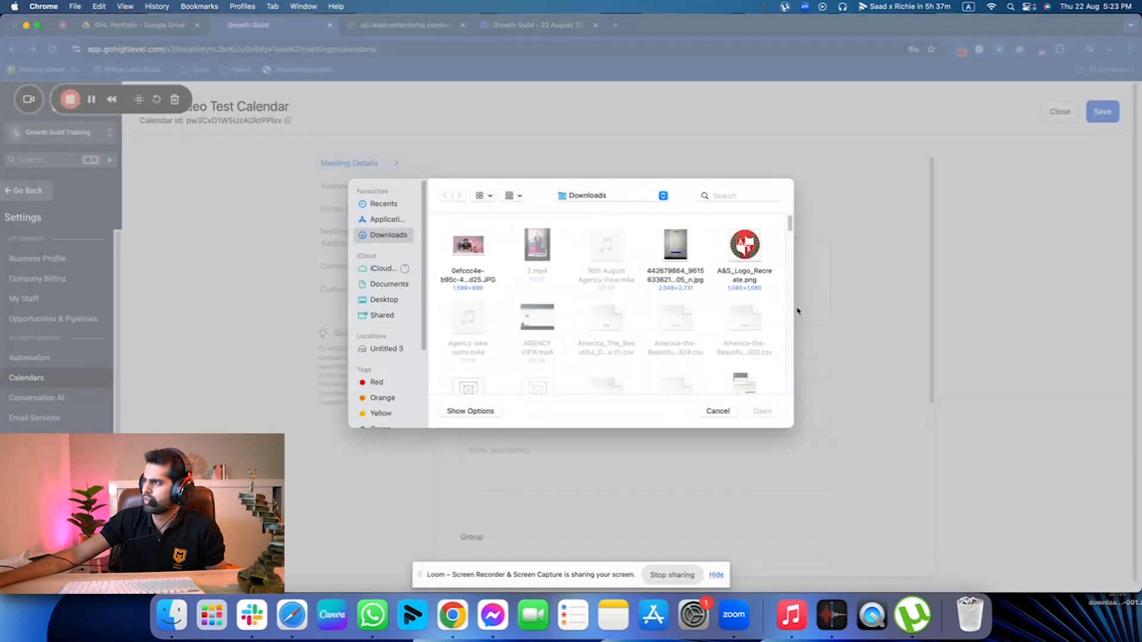
click(758, 250)
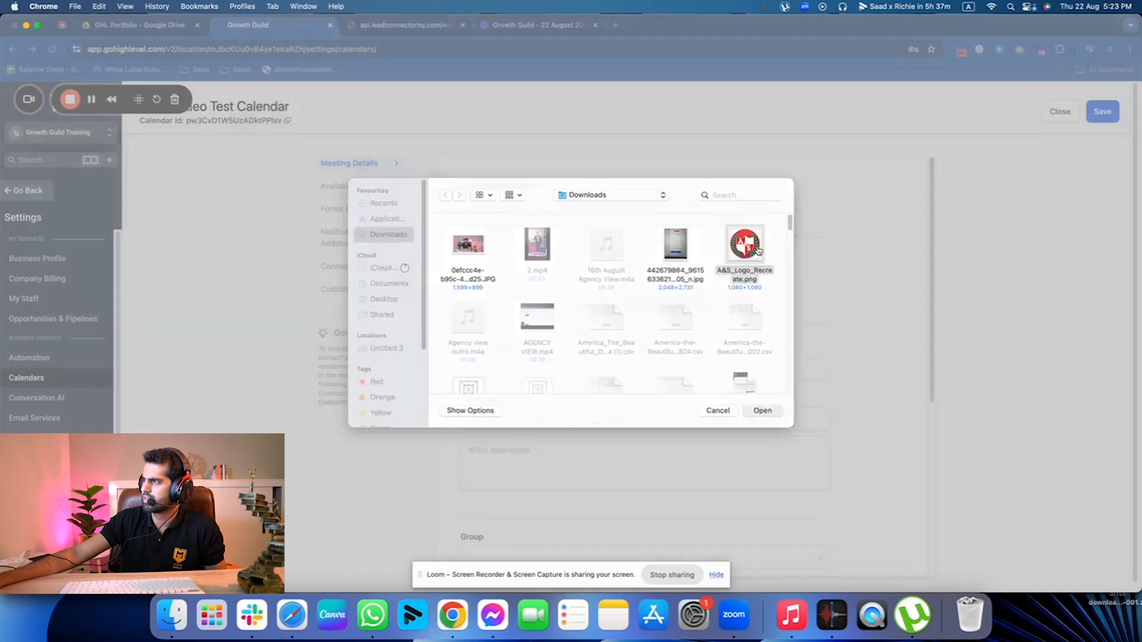
double_click(758, 251)
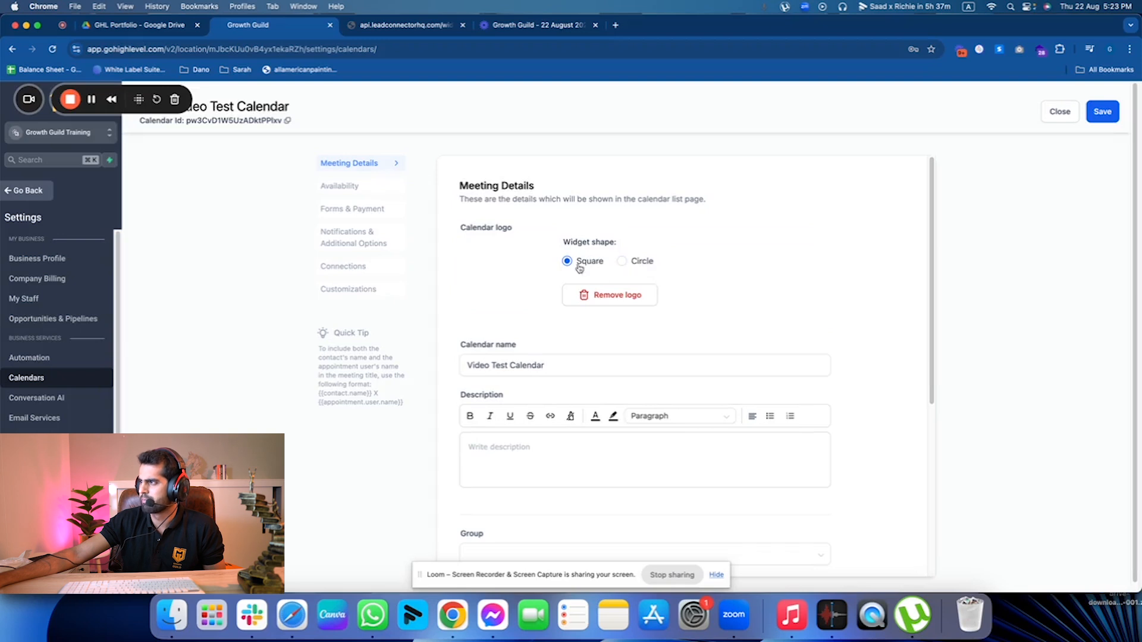
Step: Enter the calendar description "This is just a test calendar!"
scroll(589, 338, down, 4)
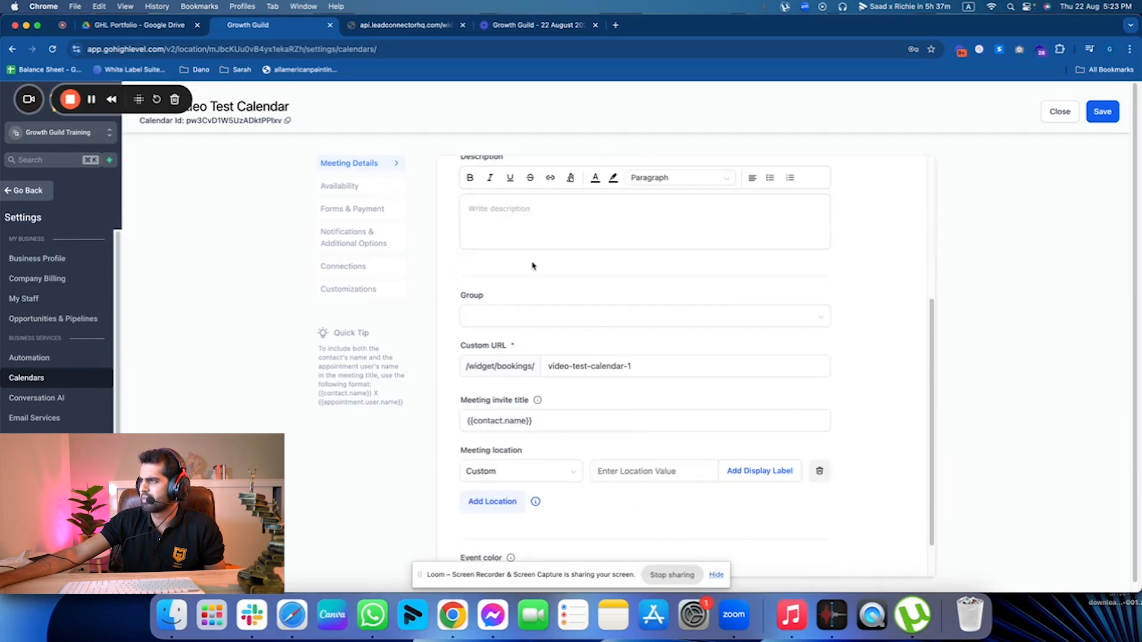
scroll(530, 262, up, 4)
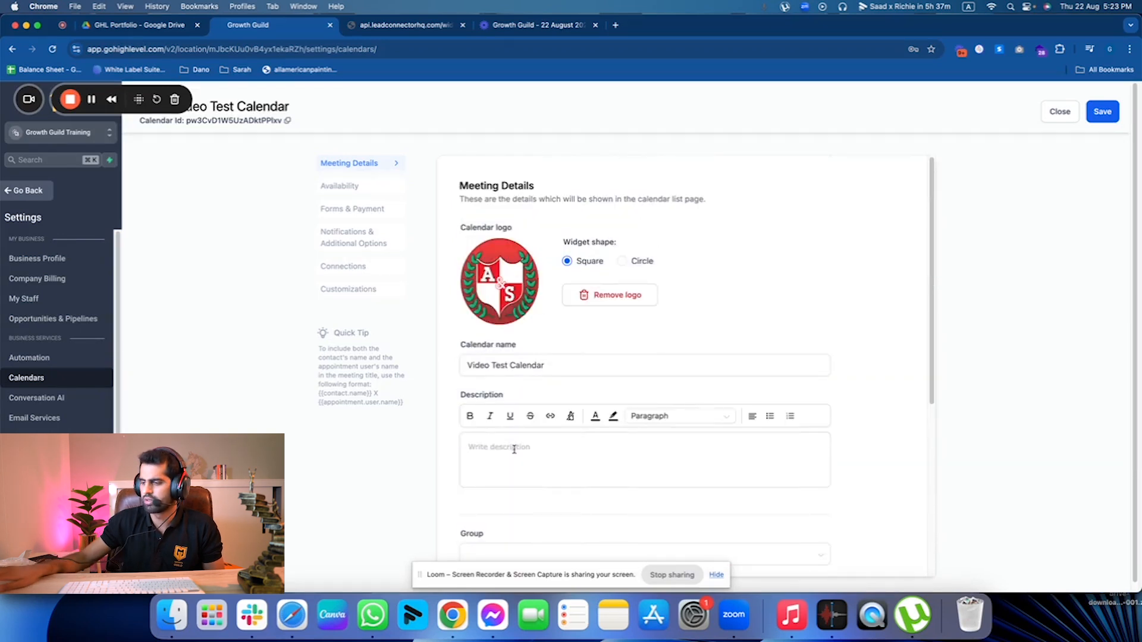
text(This is just a test calendar!)
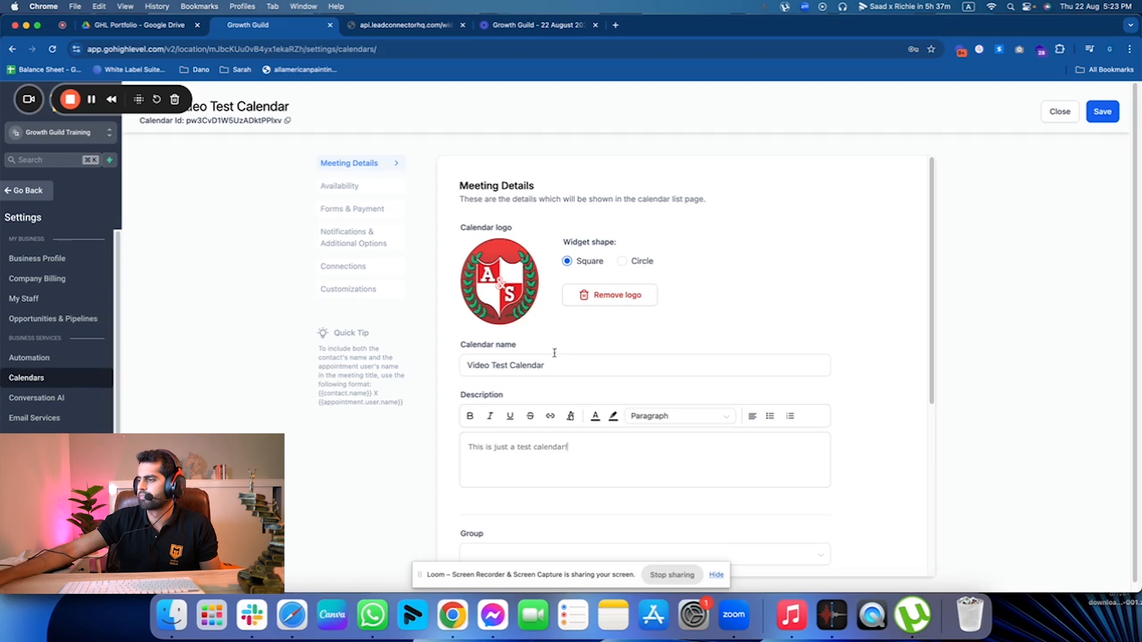
Step: Extend the meeting invite title after {{contact.name}} with "- Meeting with", the host's first name and an exclamation mark
scroll(553, 354, down, 5)
click(608, 375)
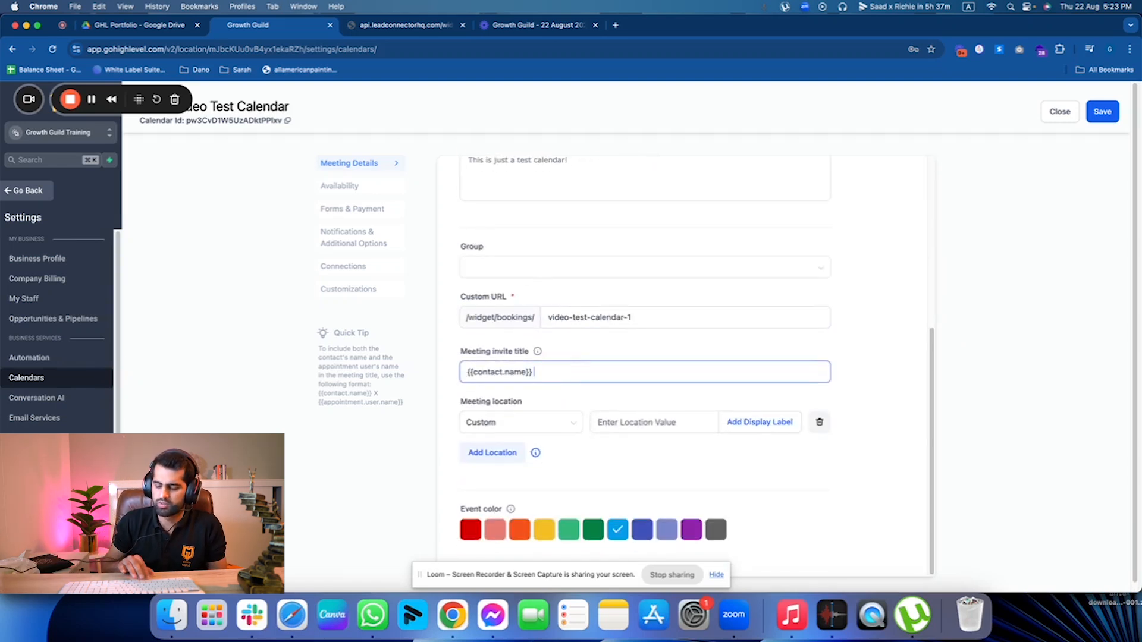
text(- )
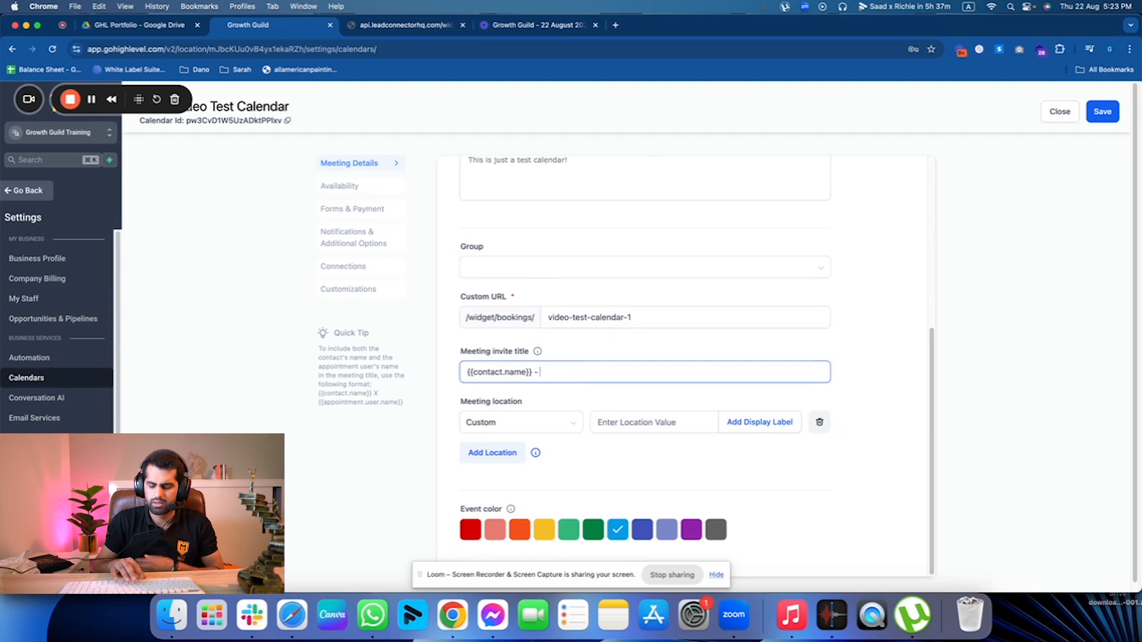
text(Meeting wo)
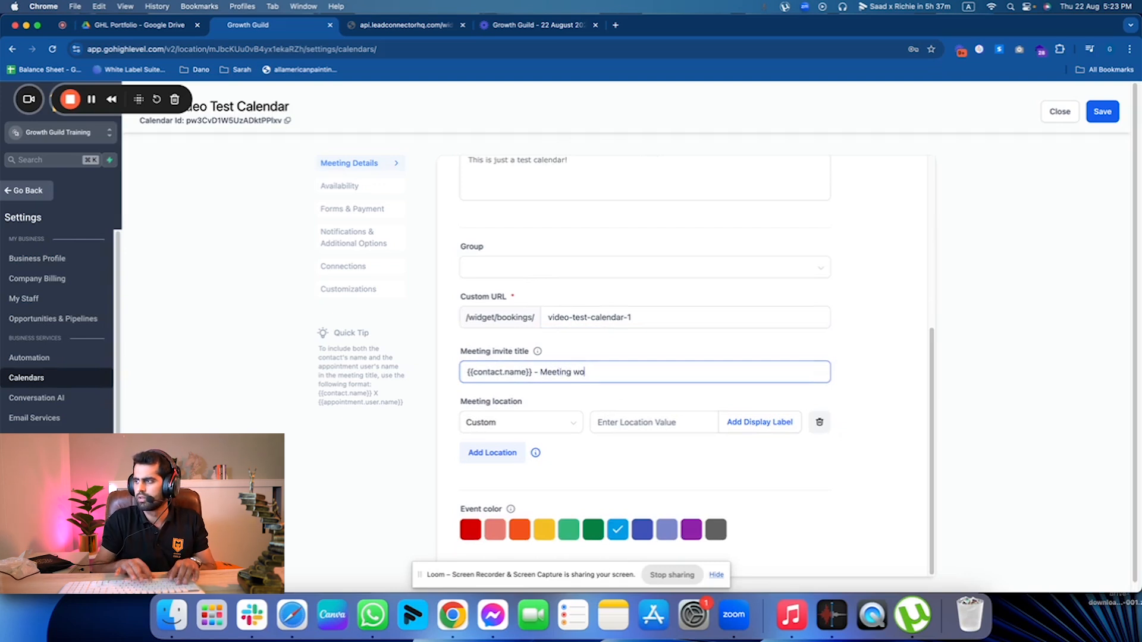
key(BackSpace)
text(ith )
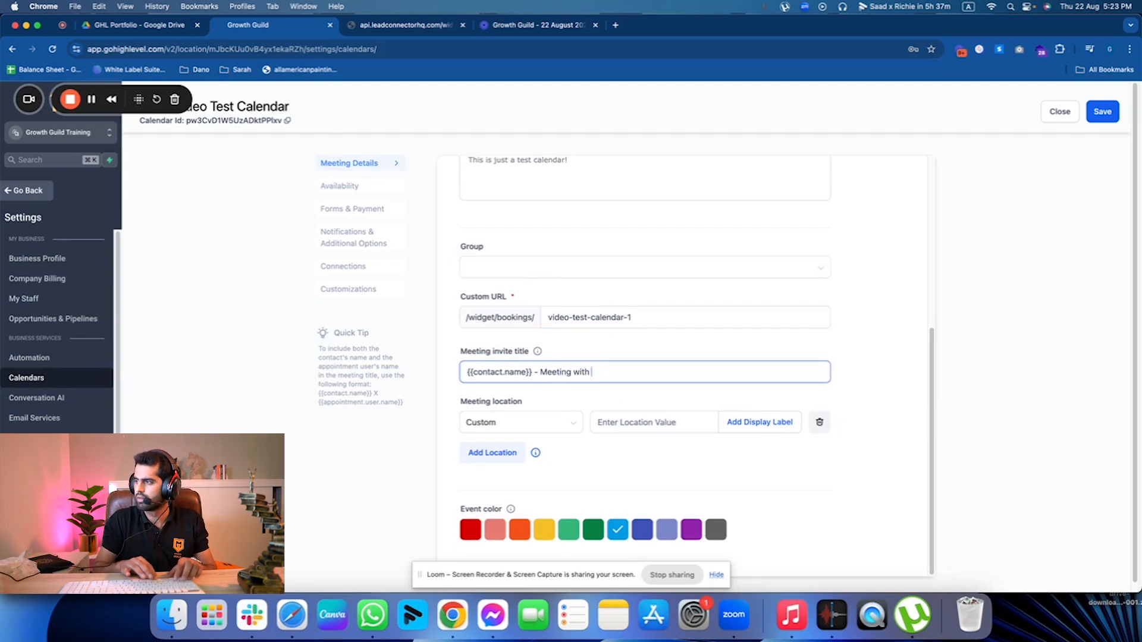
text(Saad!)
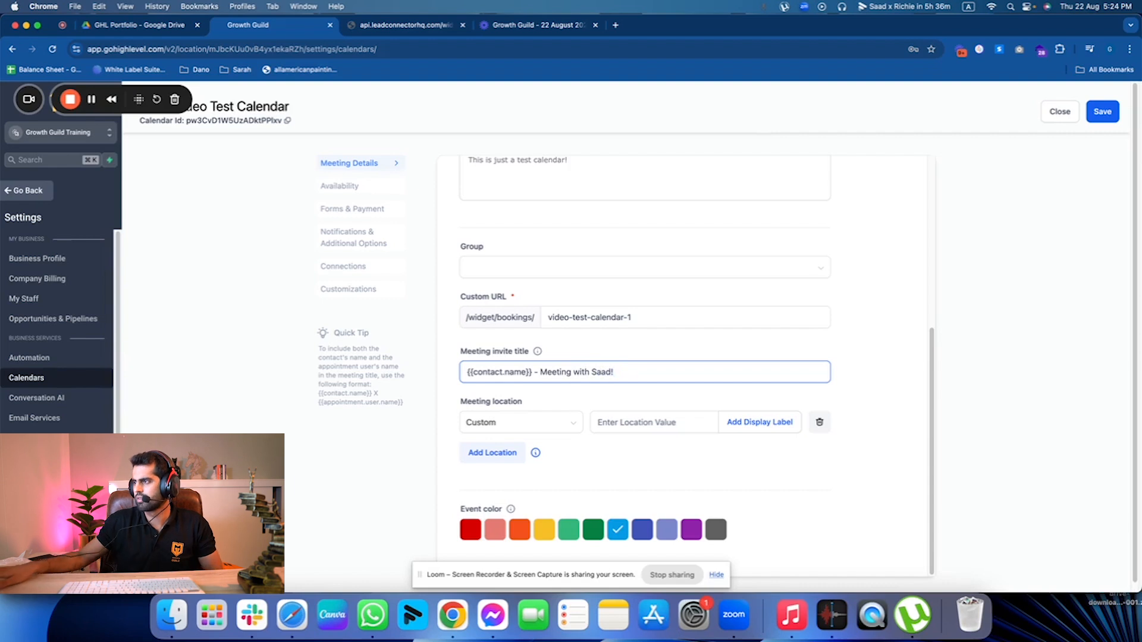
Step: Keep the meeting location as Custom, choose yellow as the event color and save the meeting details
click(522, 423)
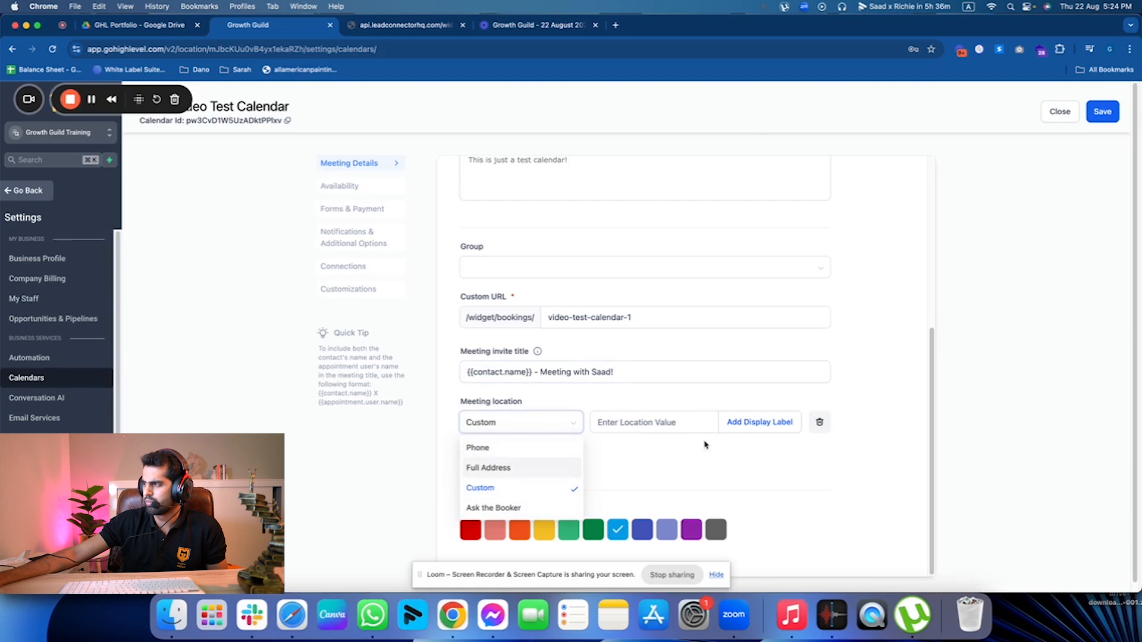
click(534, 493)
scroll(429, 511, down, 1)
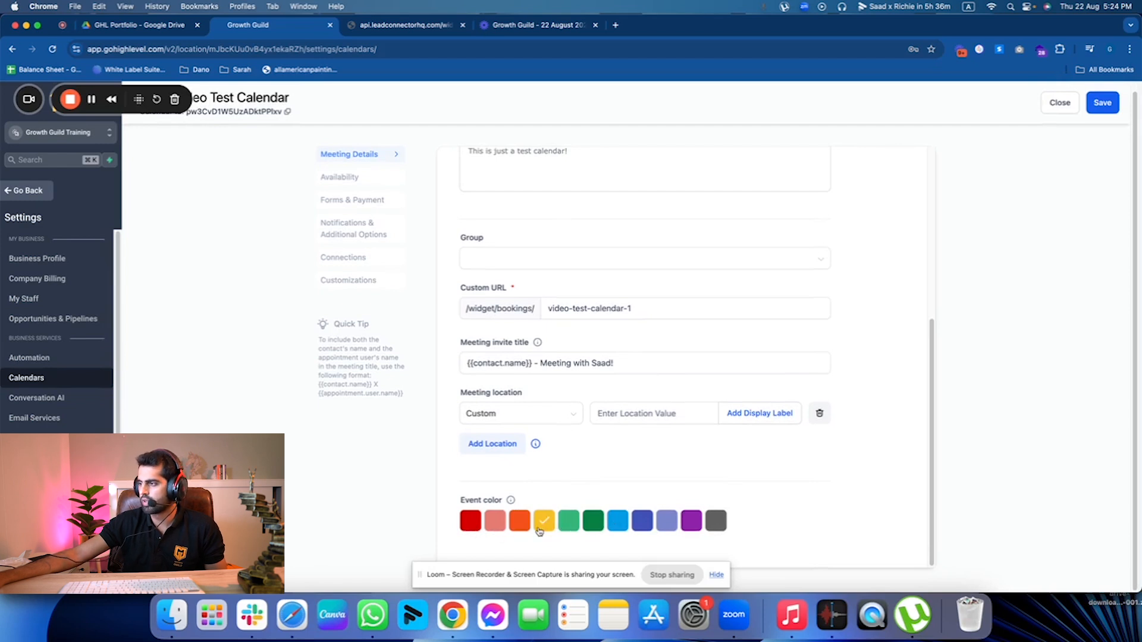
scroll(672, 449, up, 5)
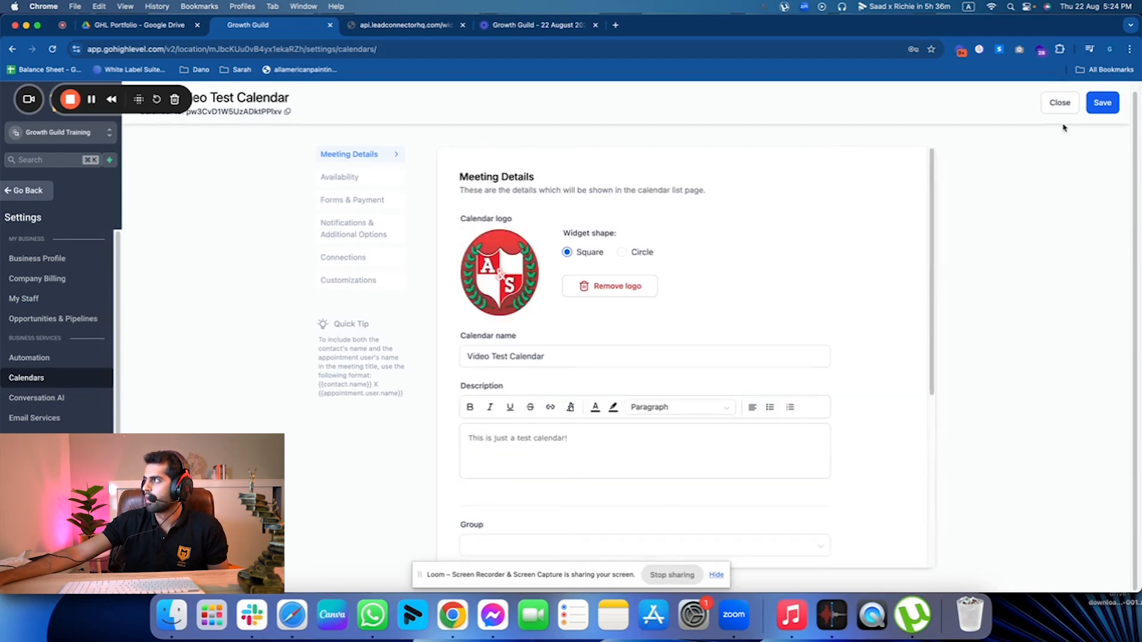
click(1099, 102)
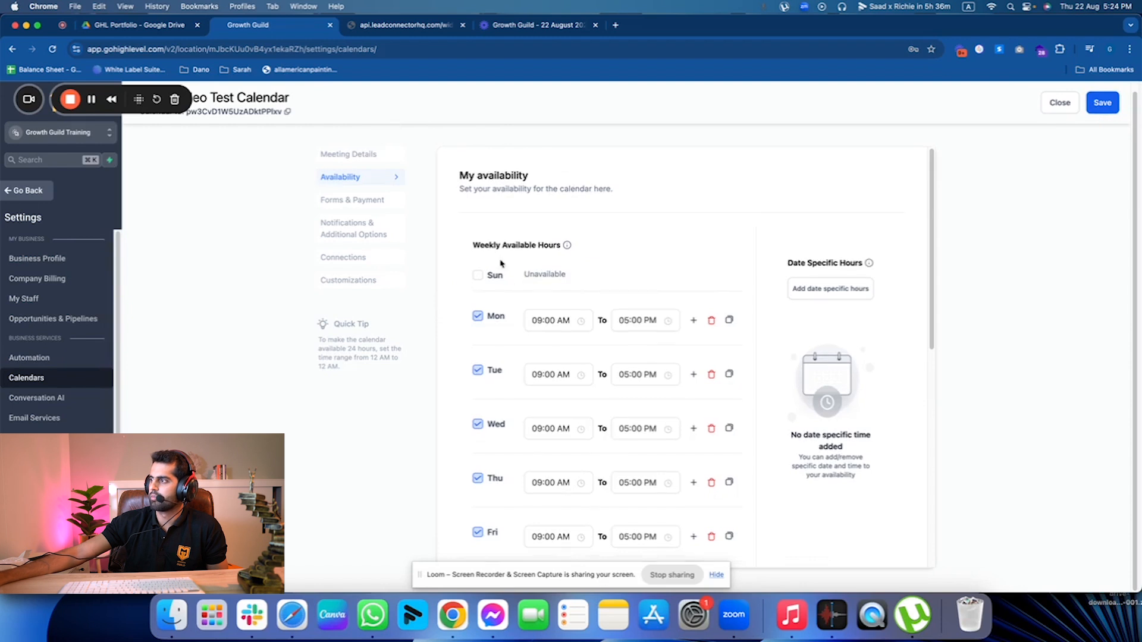
Step: In the weekly available hours, add a second Monday time slot and end the first slot at 12:00 PM
scroll(654, 267, down, 3)
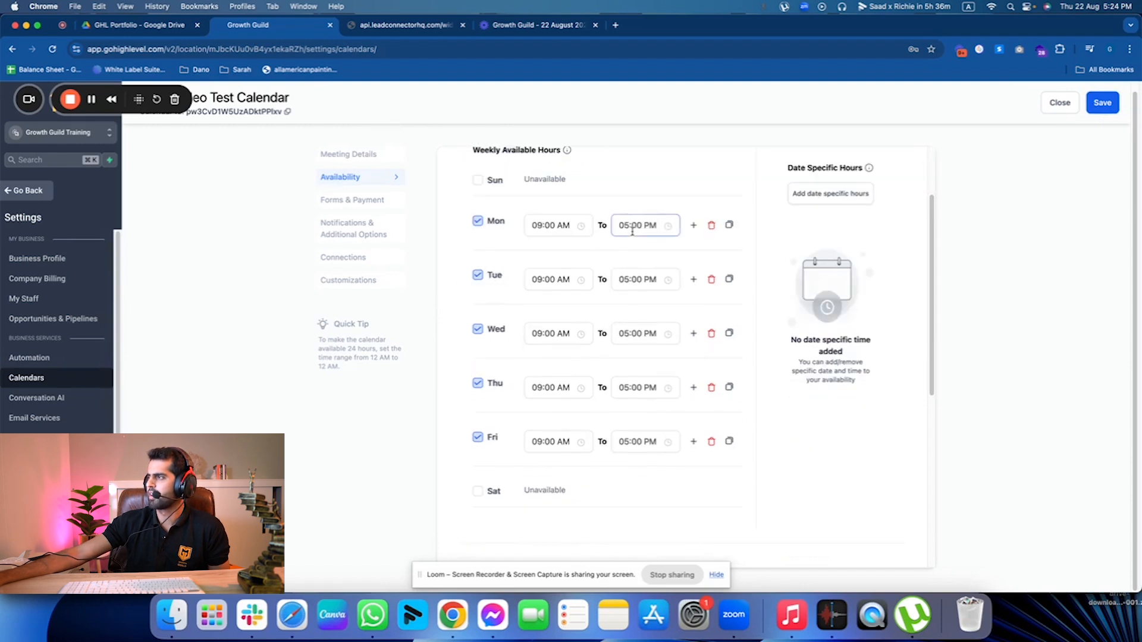
click(561, 221)
click(666, 209)
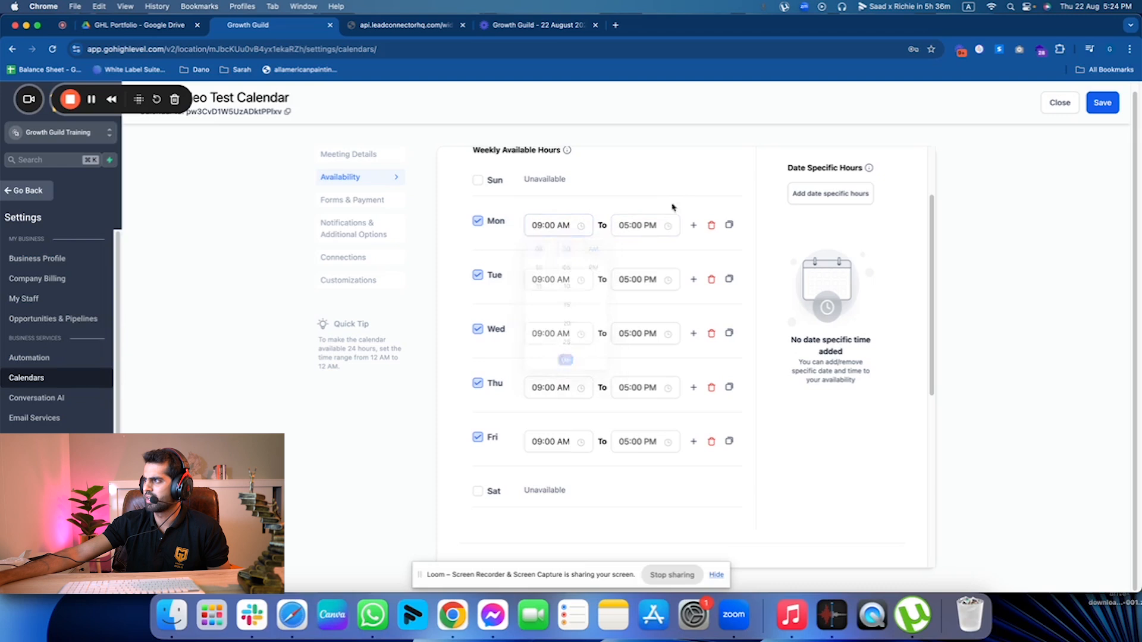
click(693, 225)
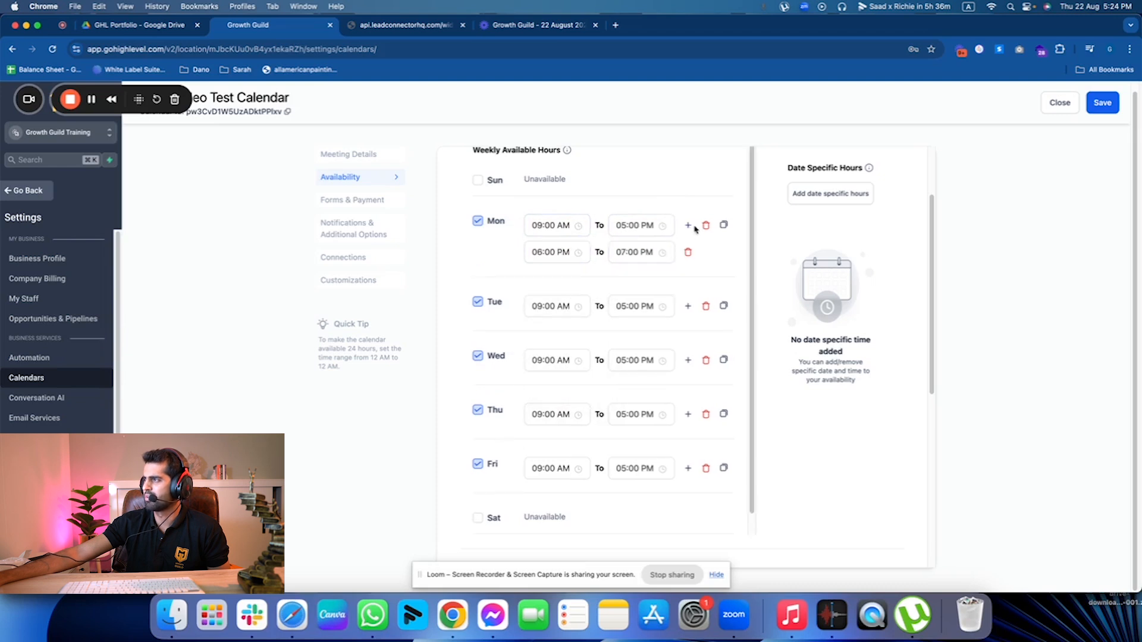
click(633, 223)
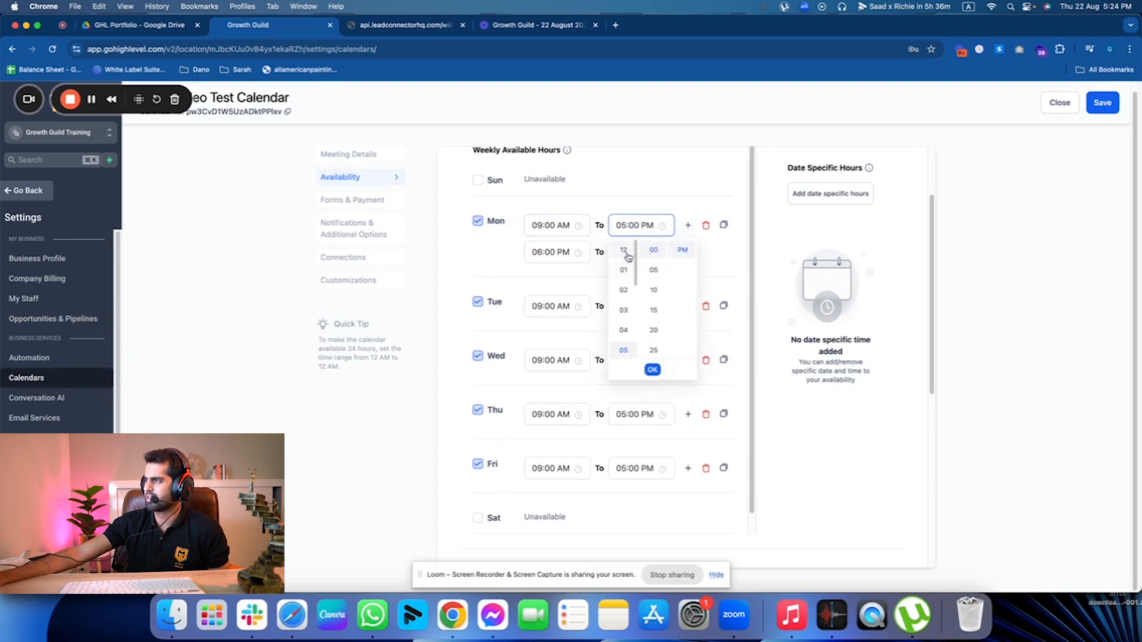
click(624, 251)
Step: Set Monday's second time slot to run from 02:00 PM to 04:00 PM
click(547, 252)
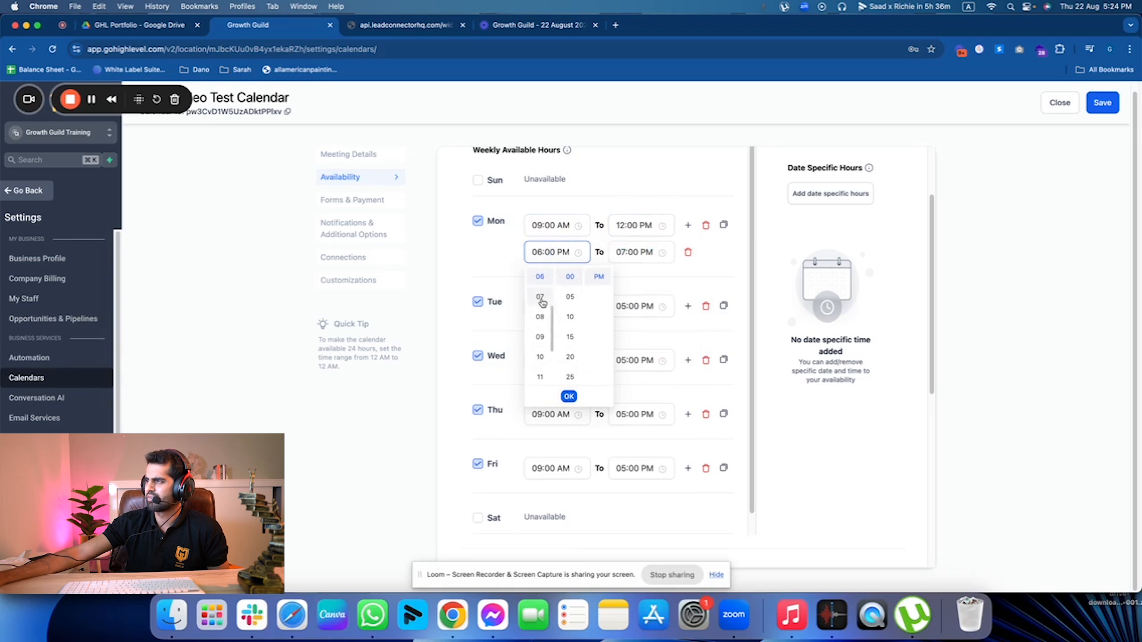
scroll(545, 326, up, 3)
click(541, 317)
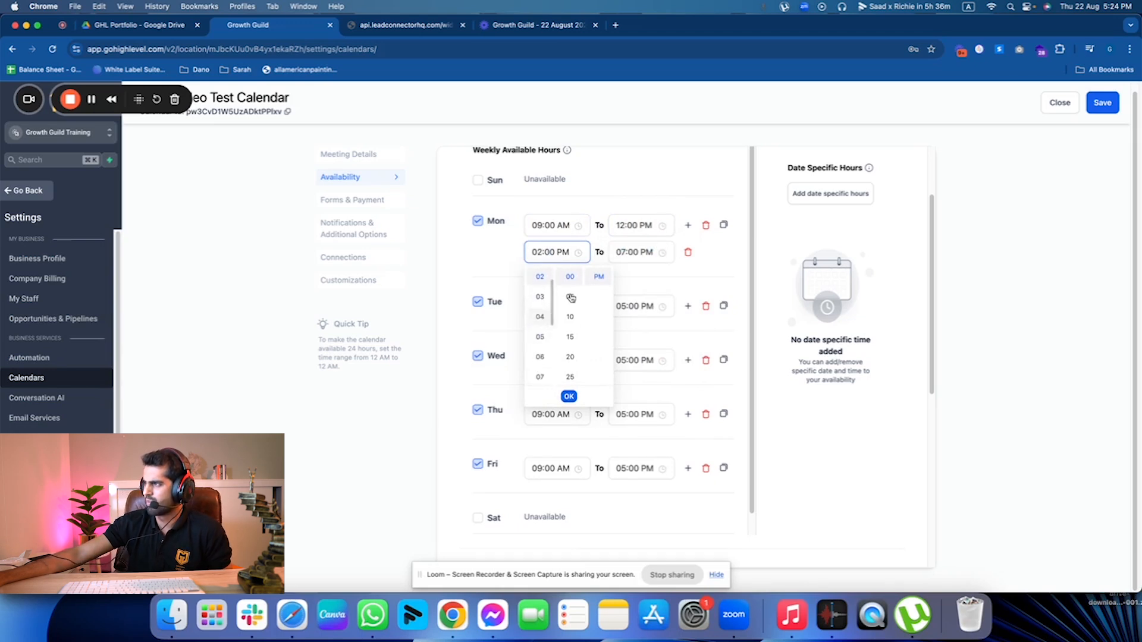
click(624, 252)
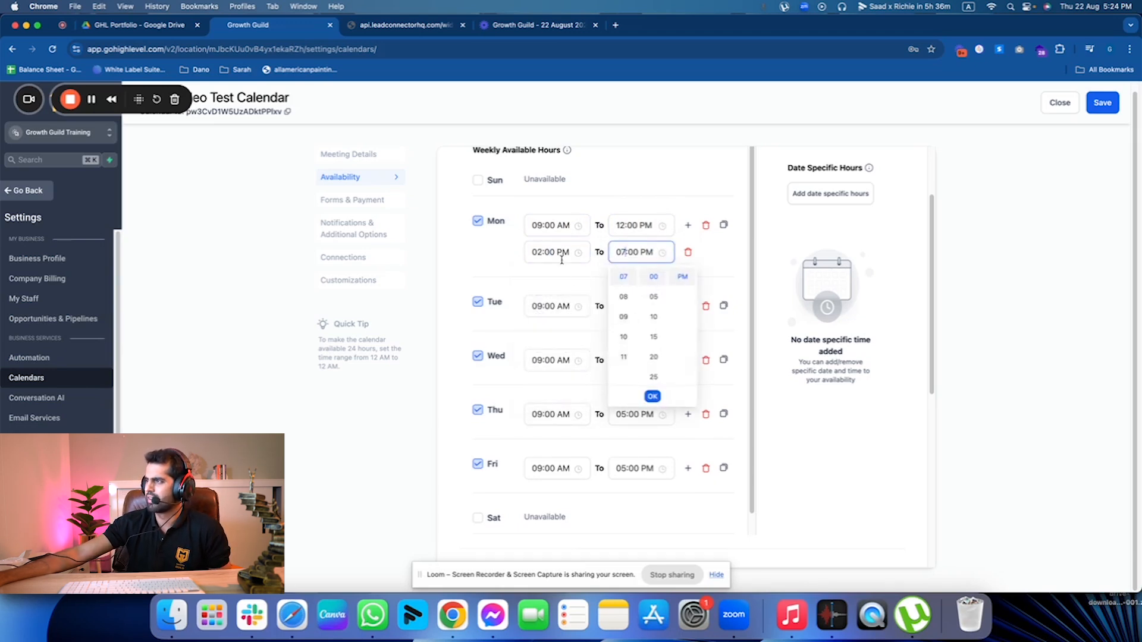
scroll(624, 333, up, 3)
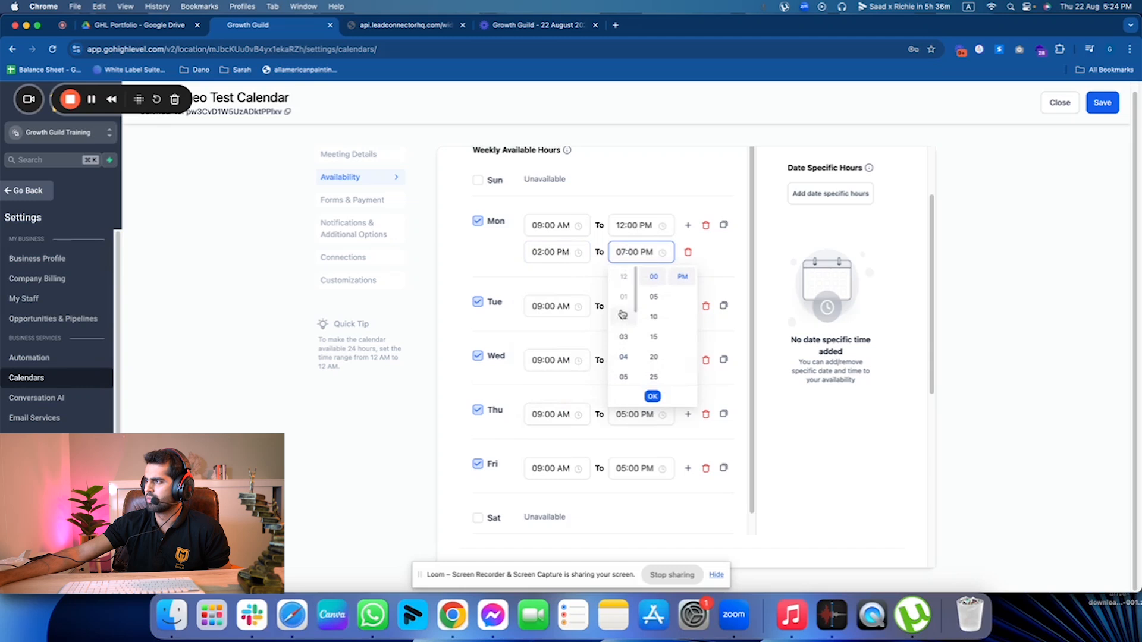
click(624, 357)
click(653, 186)
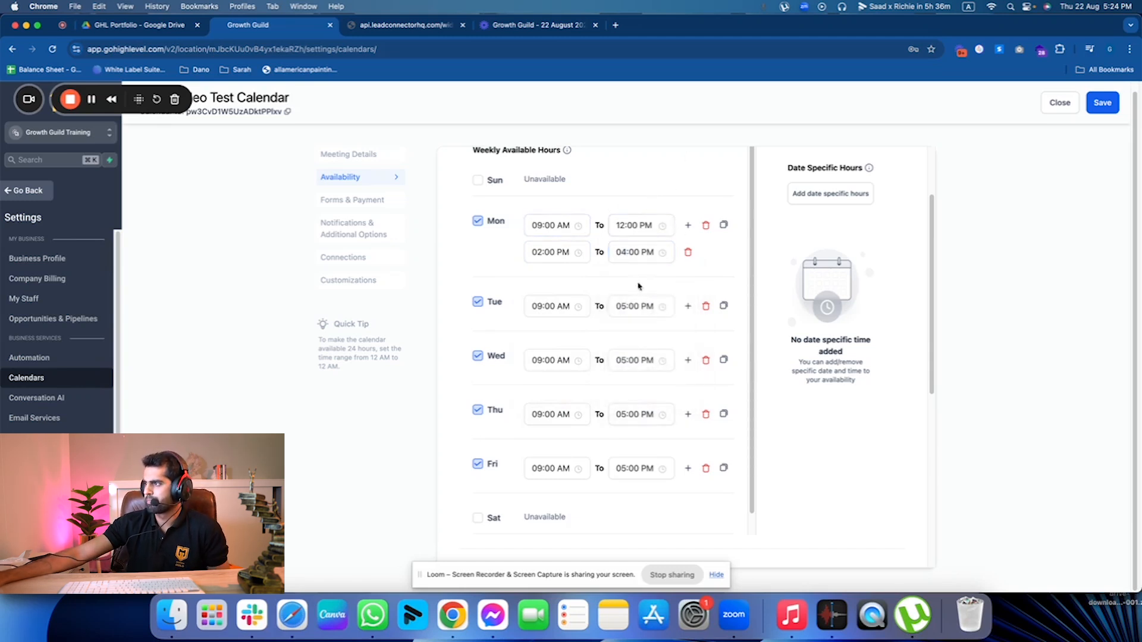
Step: Set Tuesday's available hours from 11:00 AM to 01:00 PM
click(551, 306)
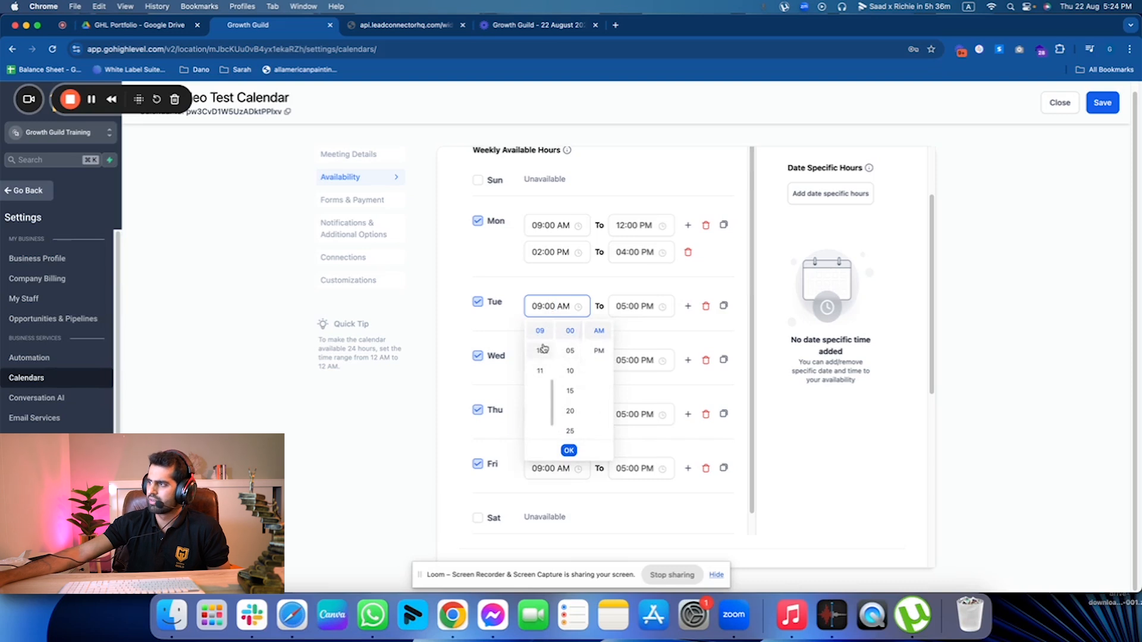
click(541, 368)
click(620, 304)
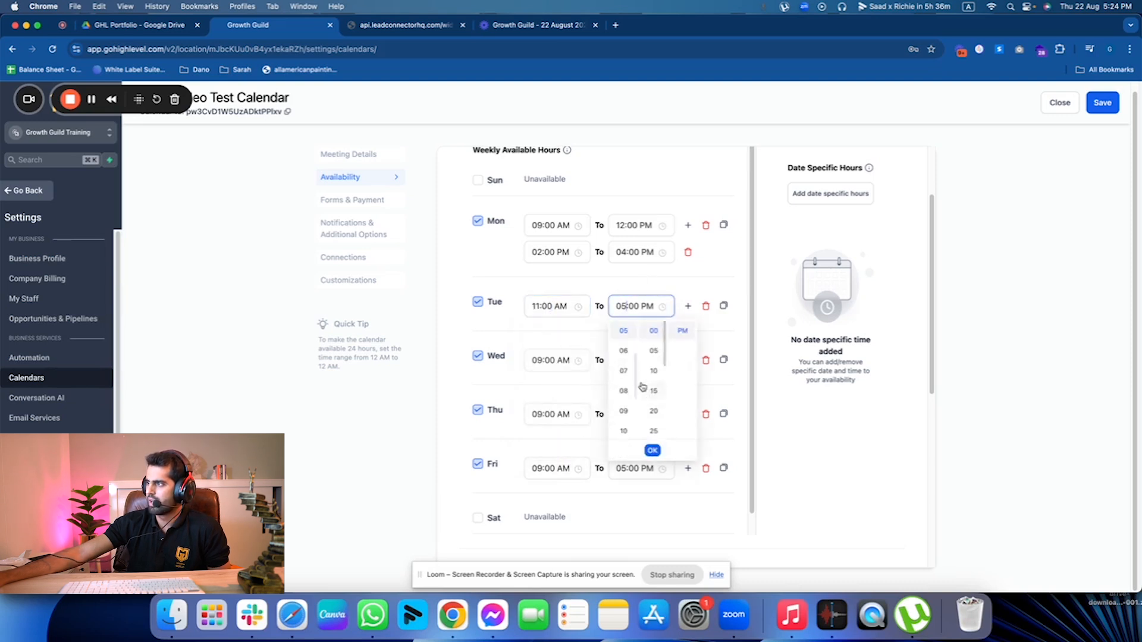
scroll(625, 357, up, 5)
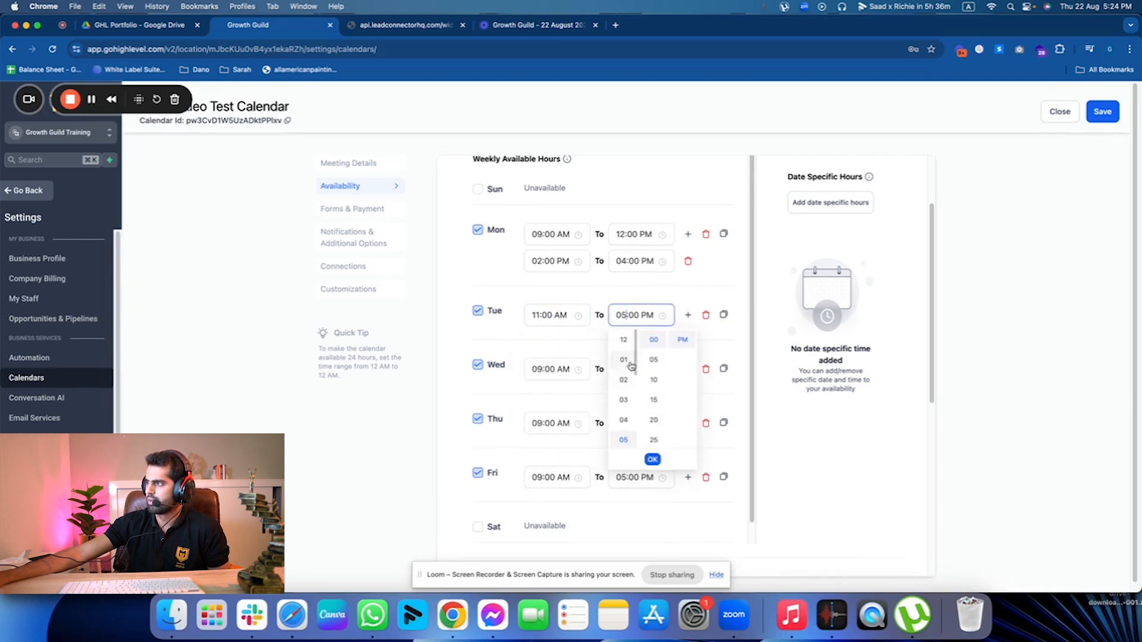
click(623, 339)
click(646, 331)
Step: Remove the Thursday and Friday hours from the weekly availability
scroll(587, 342, down, 5)
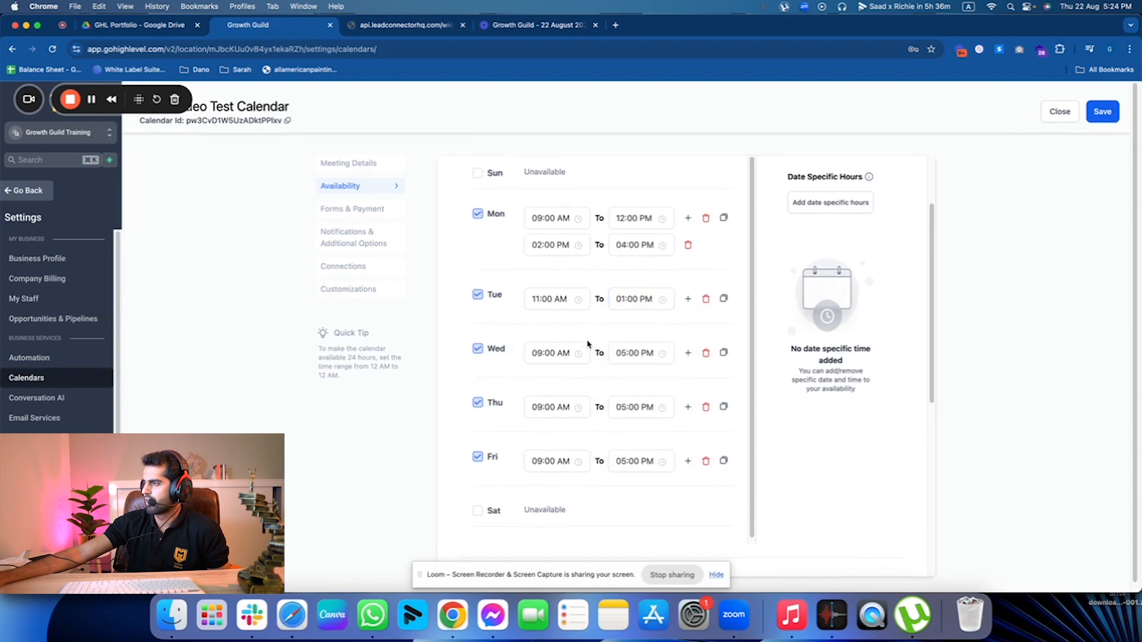
scroll(589, 333, up, 10)
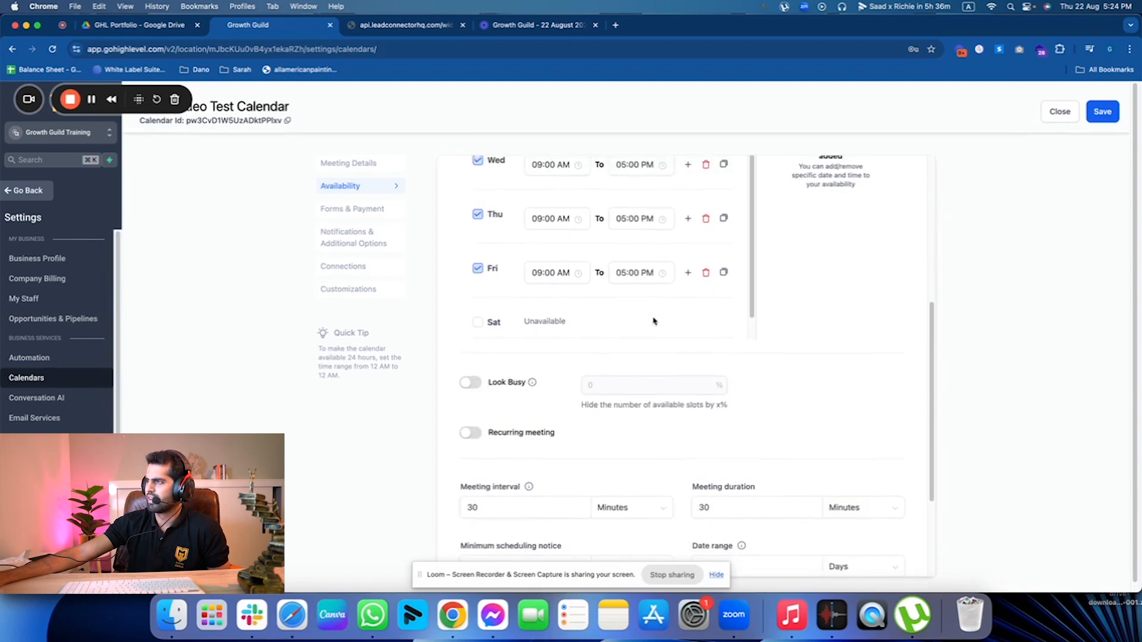
scroll(670, 389, down, 5)
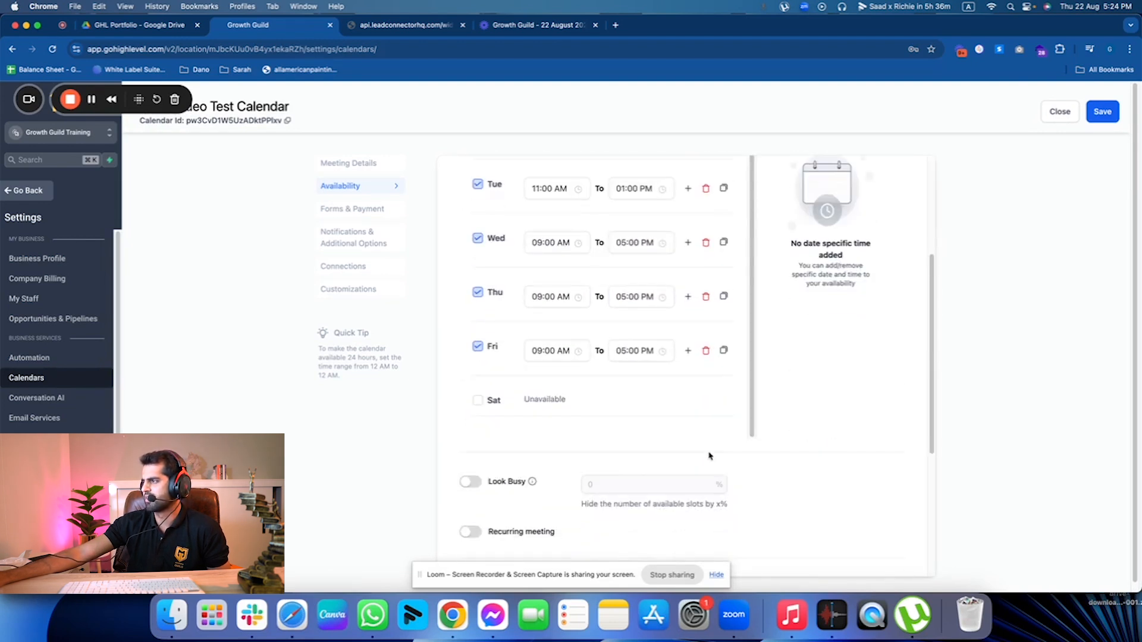
click(705, 302)
scroll(657, 323, up, 3)
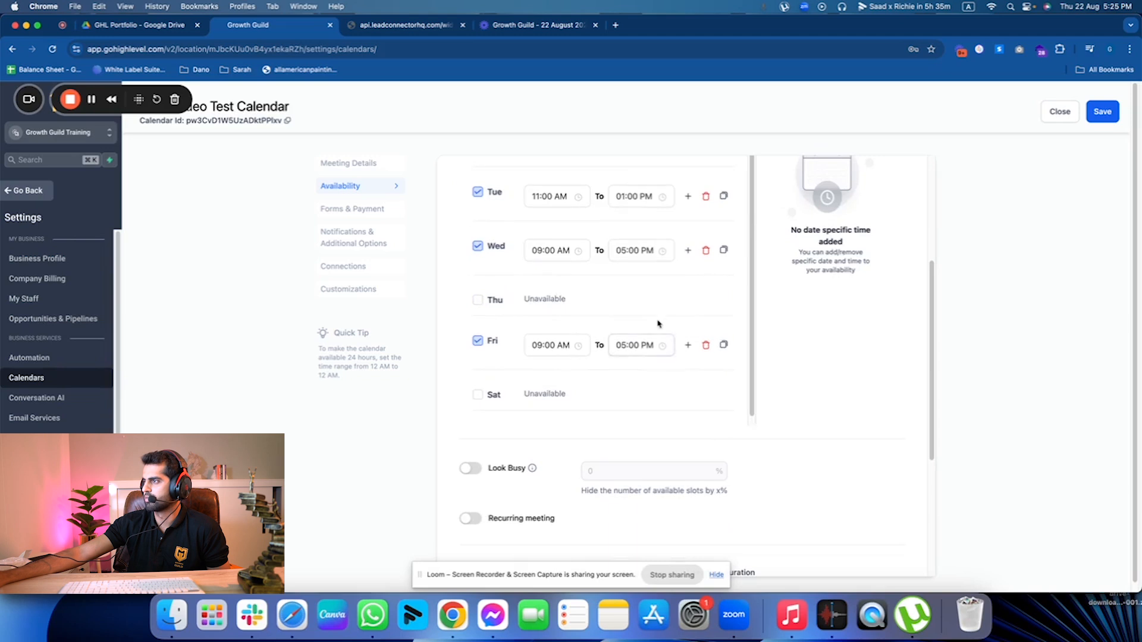
click(706, 485)
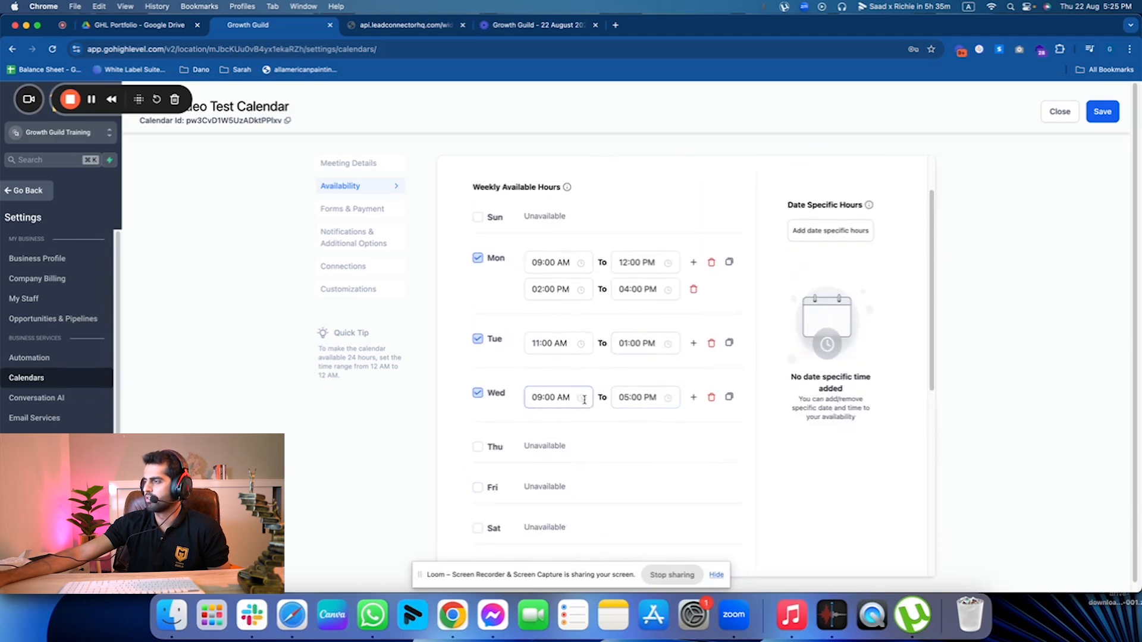
Step: Set the meeting interval to 60 minutes in the availability settings and save the calendar
scroll(607, 411, down, 8)
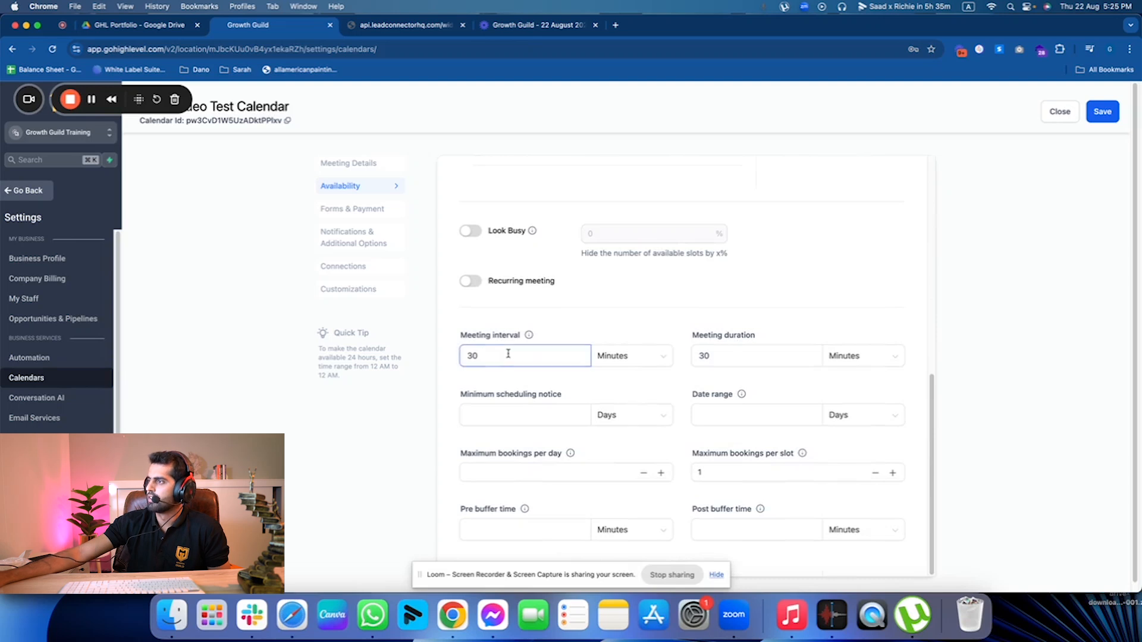
drag(744, 356, 690, 356)
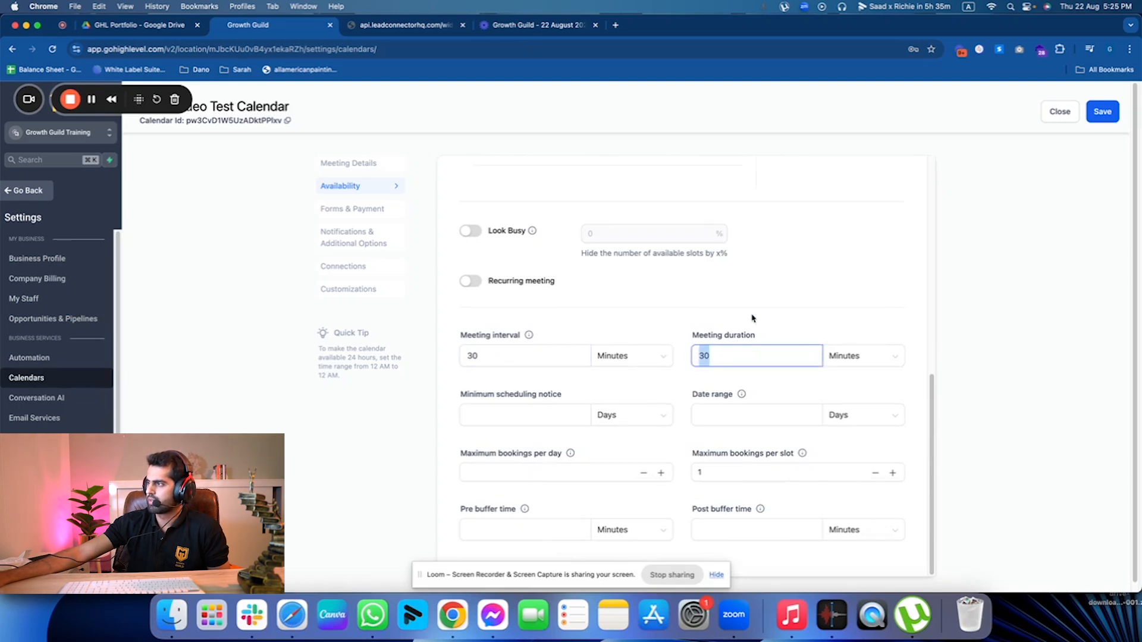
click(485, 355)
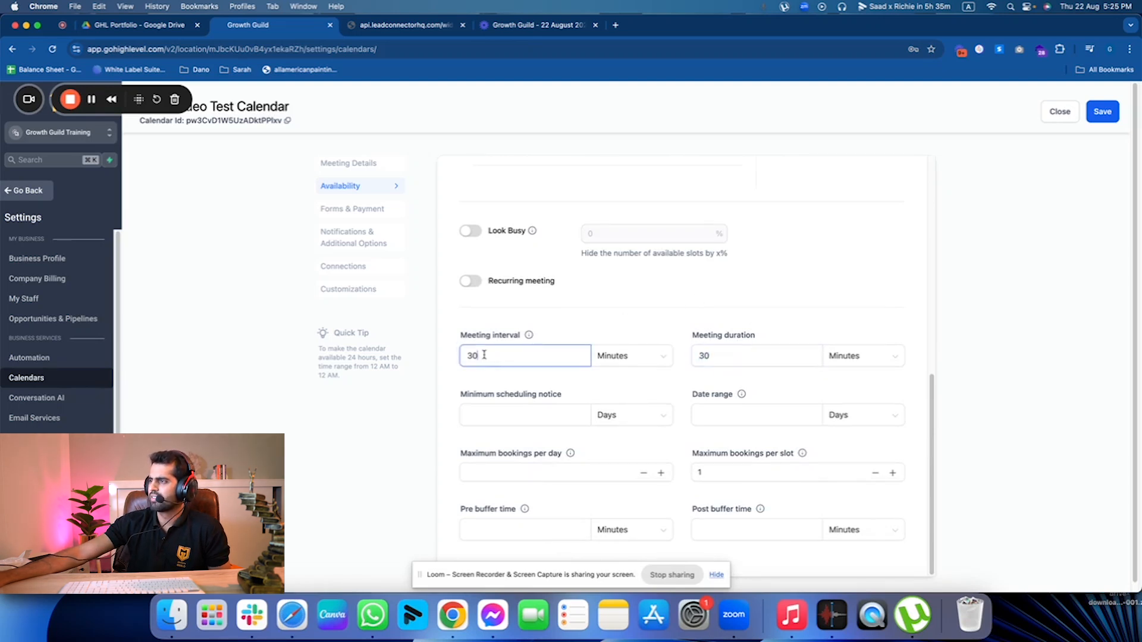
click(399, 26)
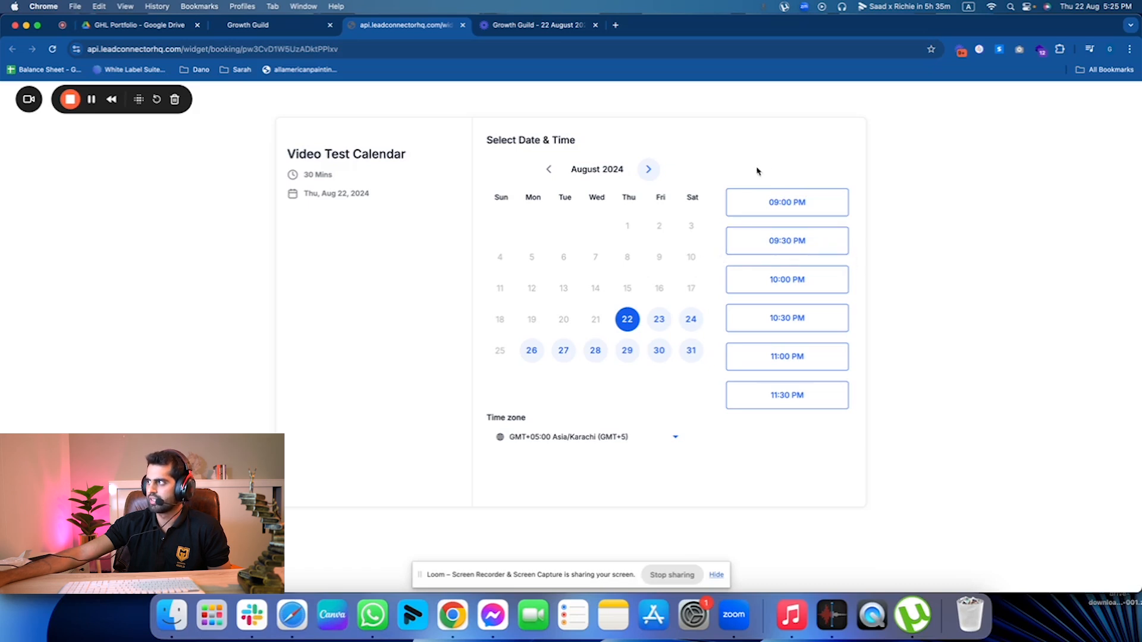
click(270, 25)
click(481, 357)
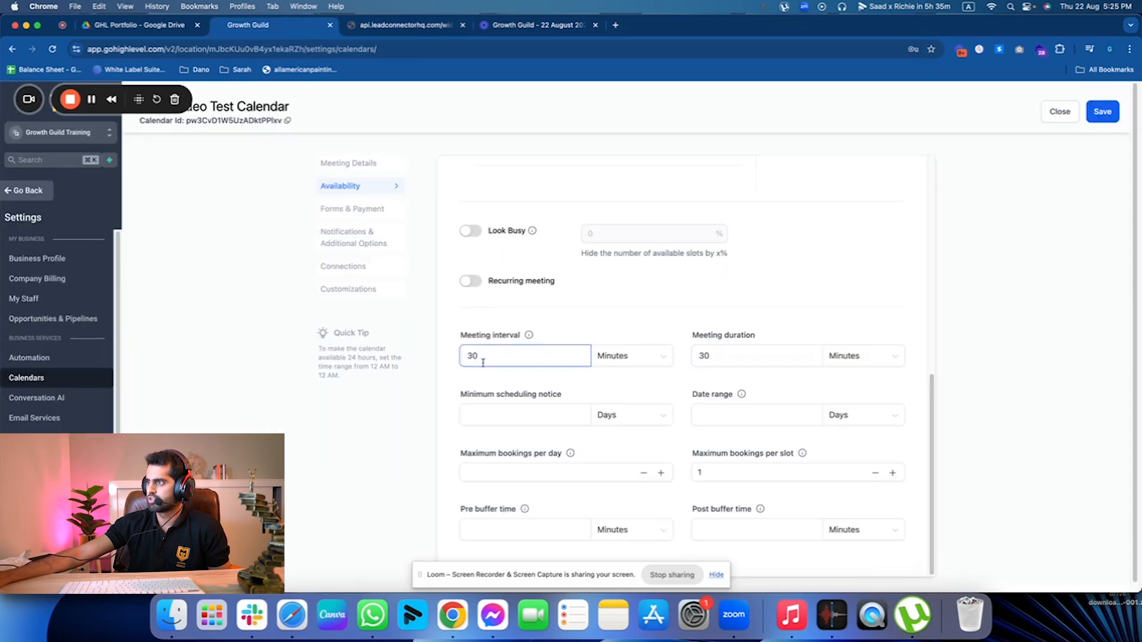
key(BackSpace)
key(BackSpace)
text(60)
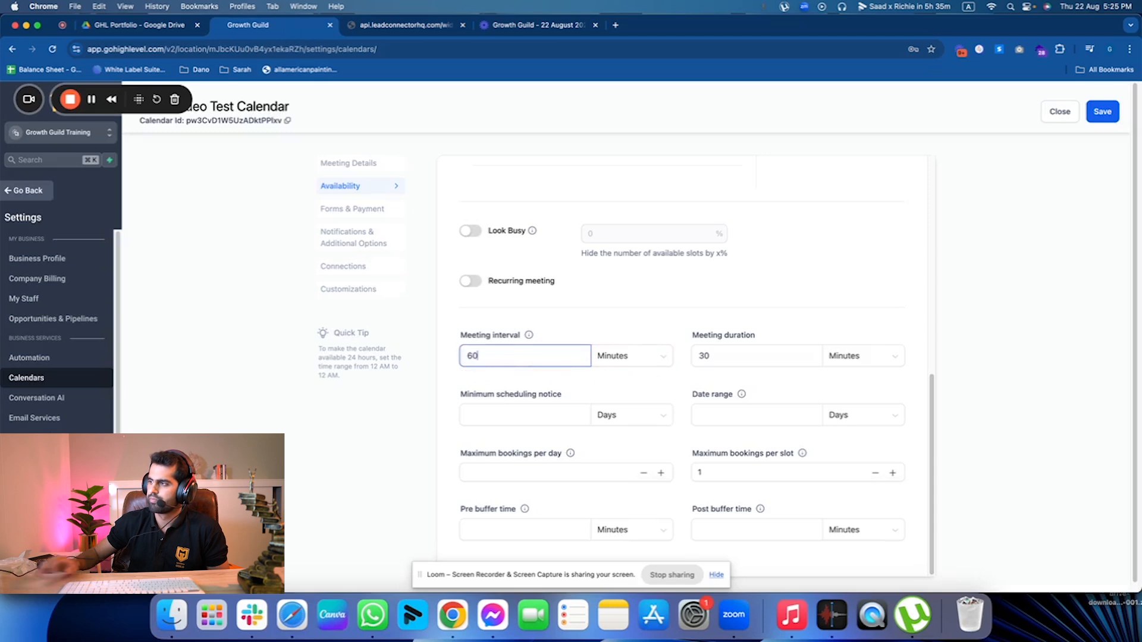
click(1101, 114)
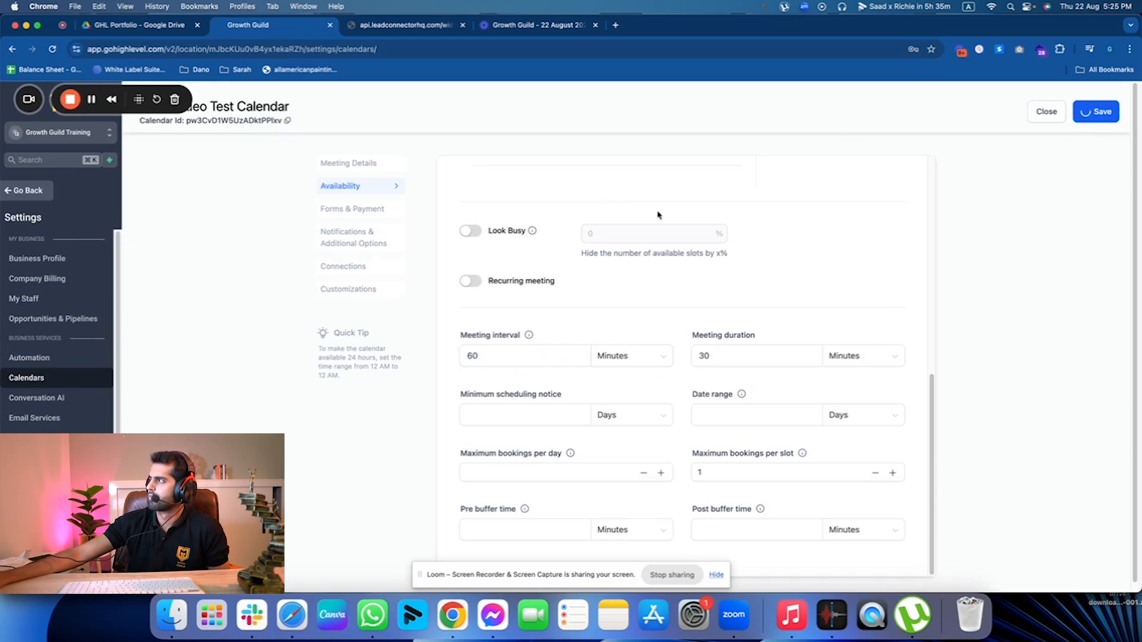
Step: Reload the public booking page and review its logo, description, available dates and time slots
click(407, 25)
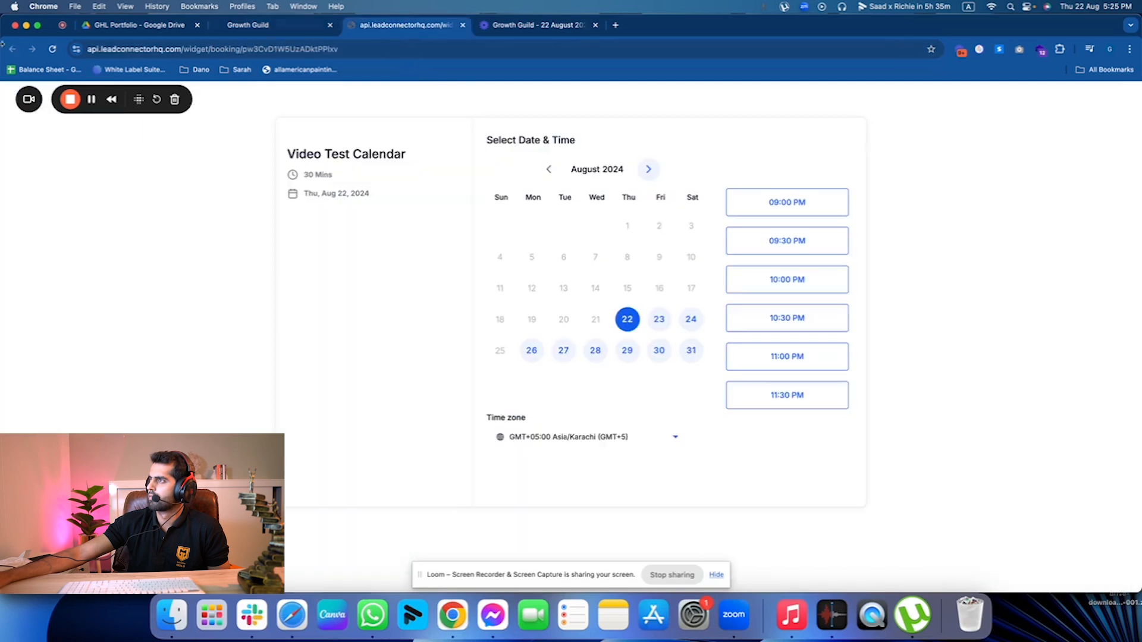
click(52, 49)
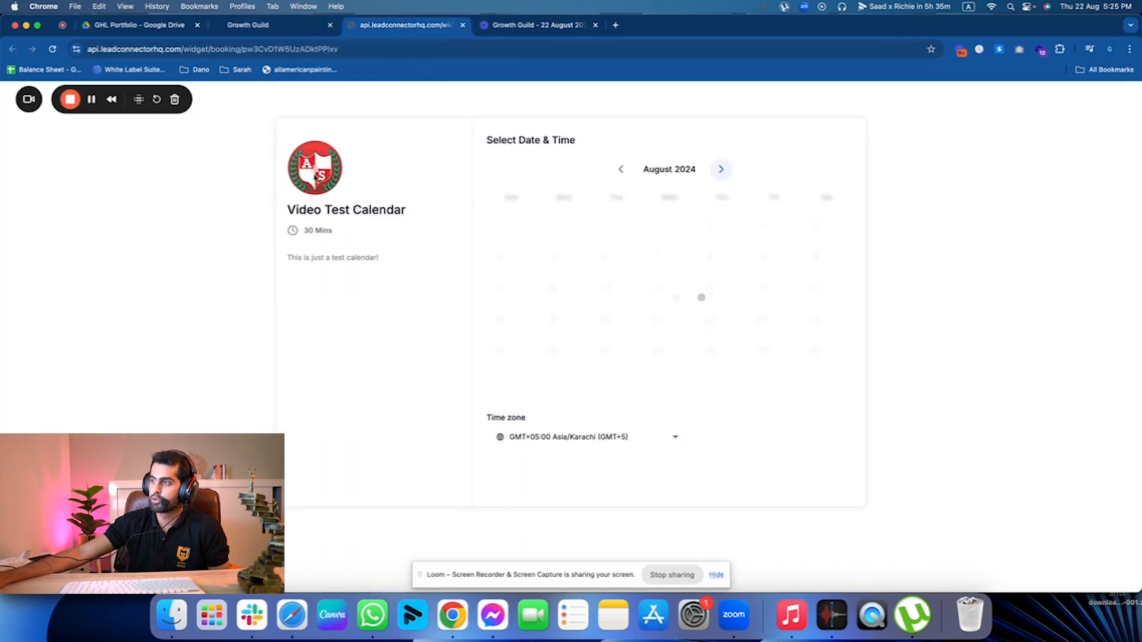
drag(380, 290, 333, 271)
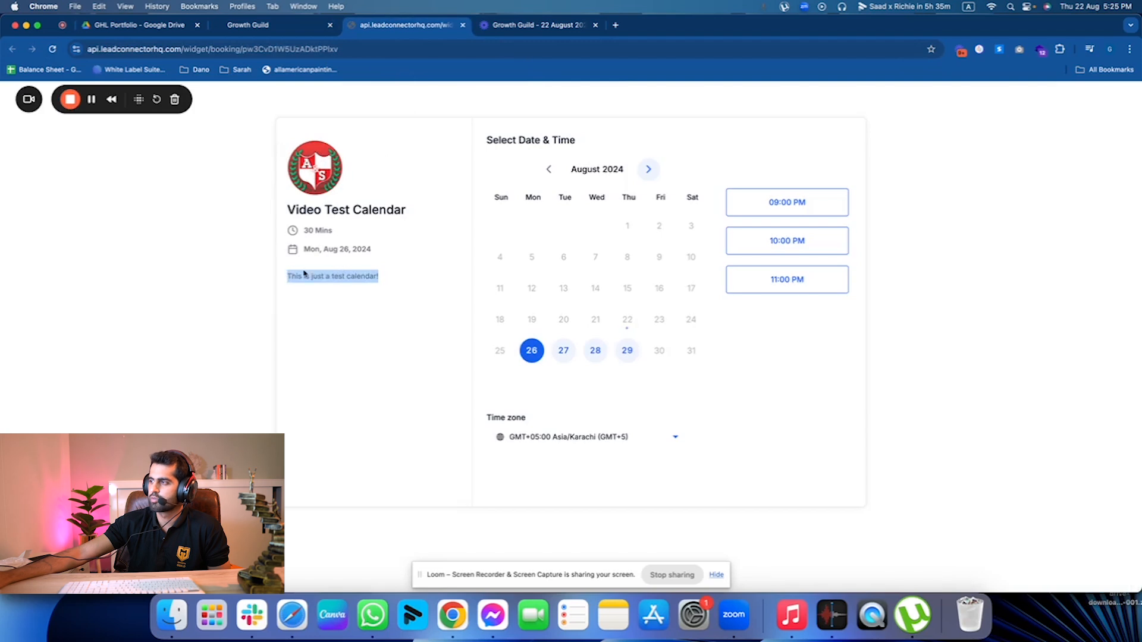
click(939, 224)
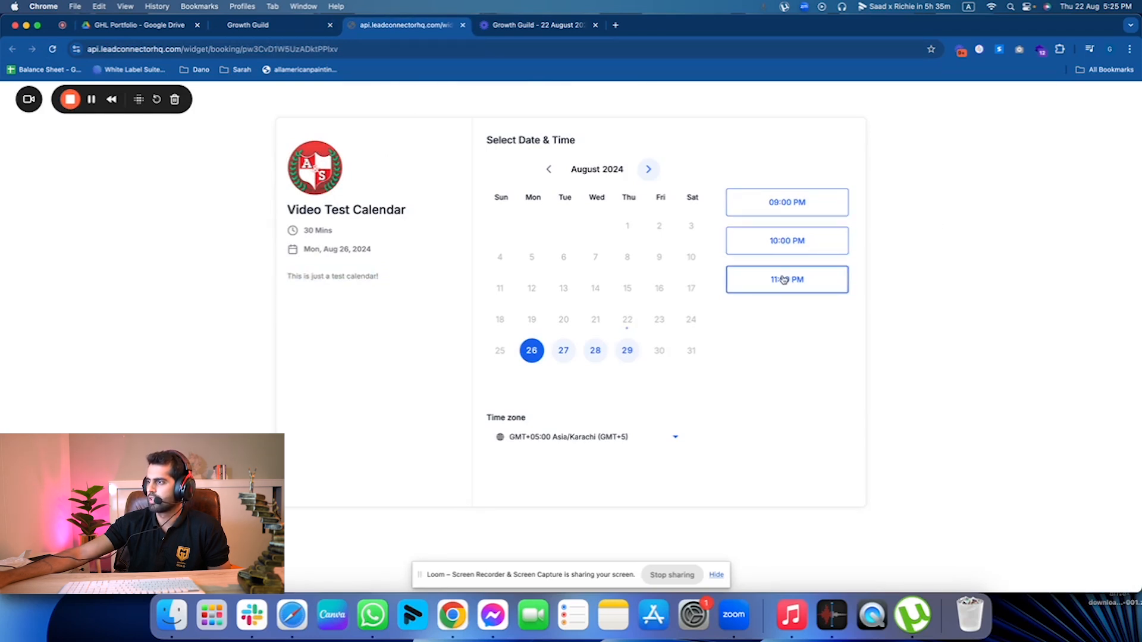
Step: Return to the calendar editor and examine the selectable forms in the Forms & Payment settings, keeping the default form
click(261, 25)
scroll(594, 297, up, 6)
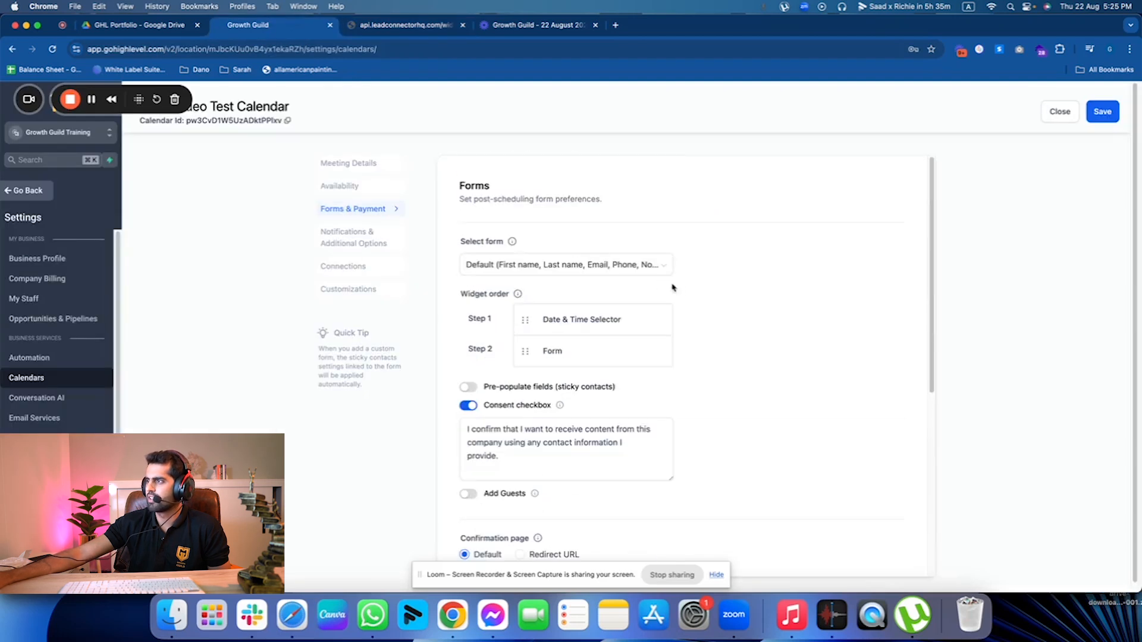
click(628, 266)
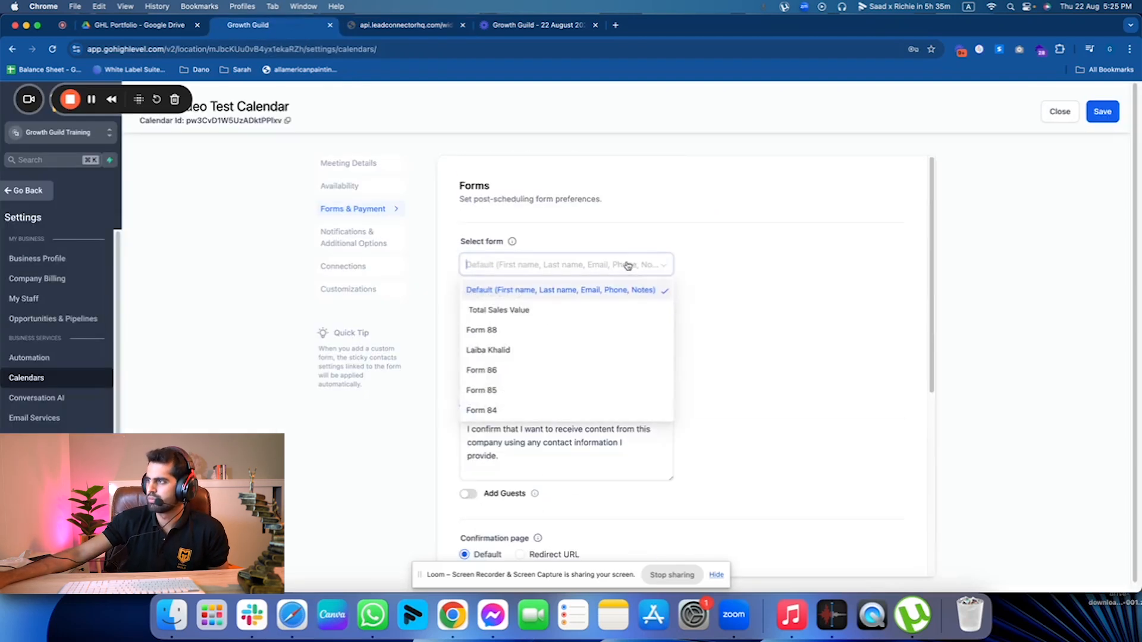
scroll(535, 315, down, 3)
scroll(607, 286, up, 3)
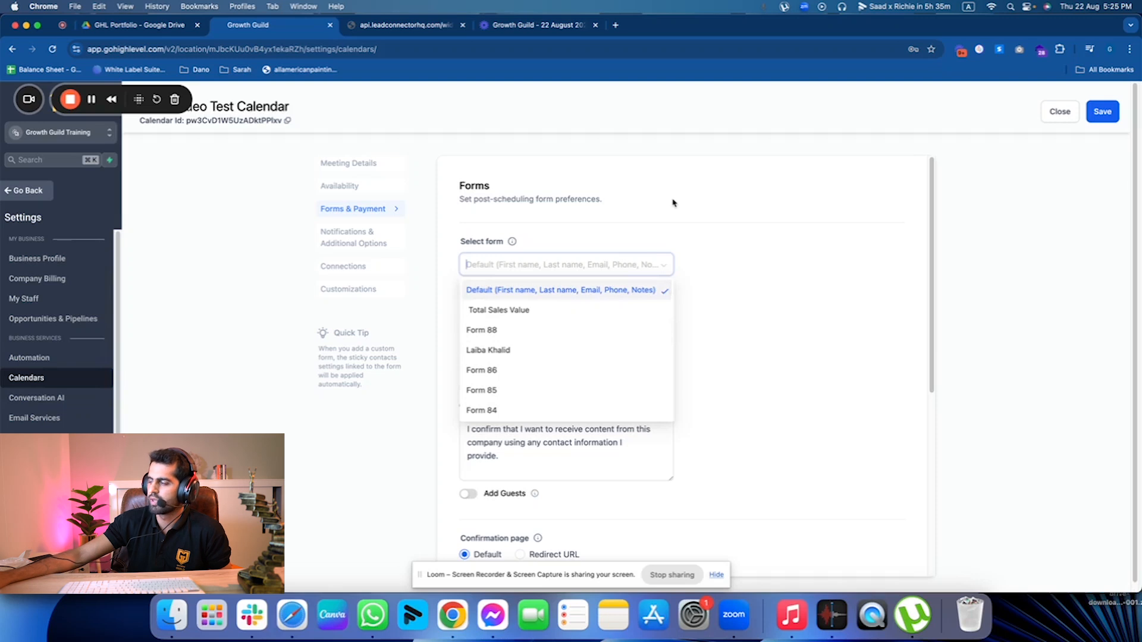
click(712, 303)
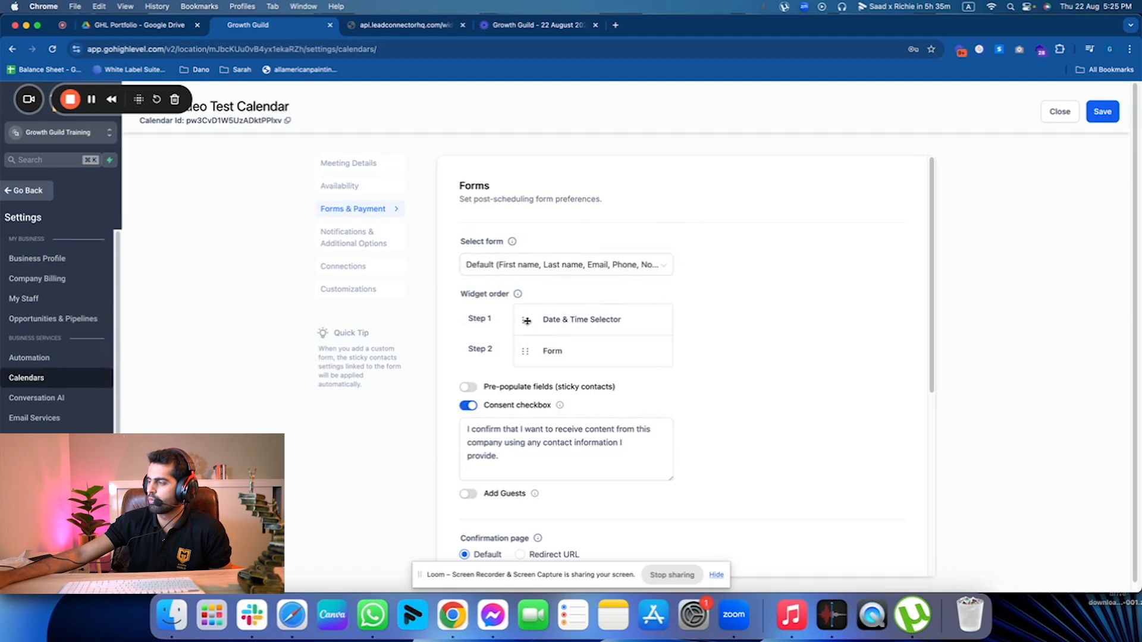
Step: Reorder the booking widget so that Form comes before Date & Time Selector, and save the calendar
drag(526, 319, 531, 348)
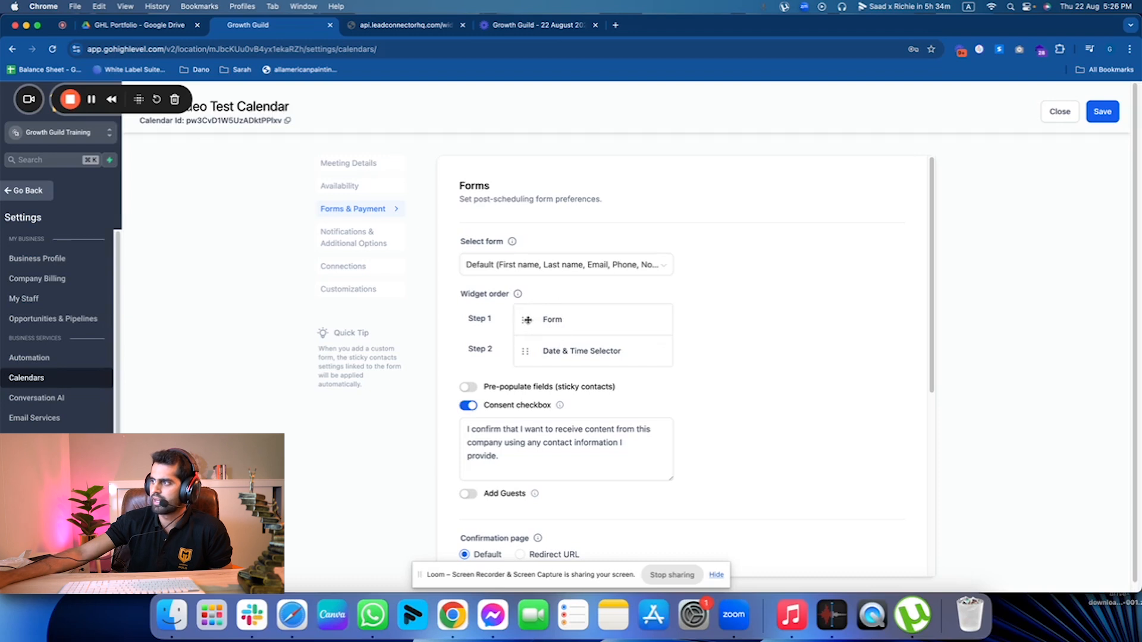
mouse_move(528, 320)
mouse_down()
mouse_move(526, 352)
mouse_move(525, 320)
mouse_up()
click(1108, 115)
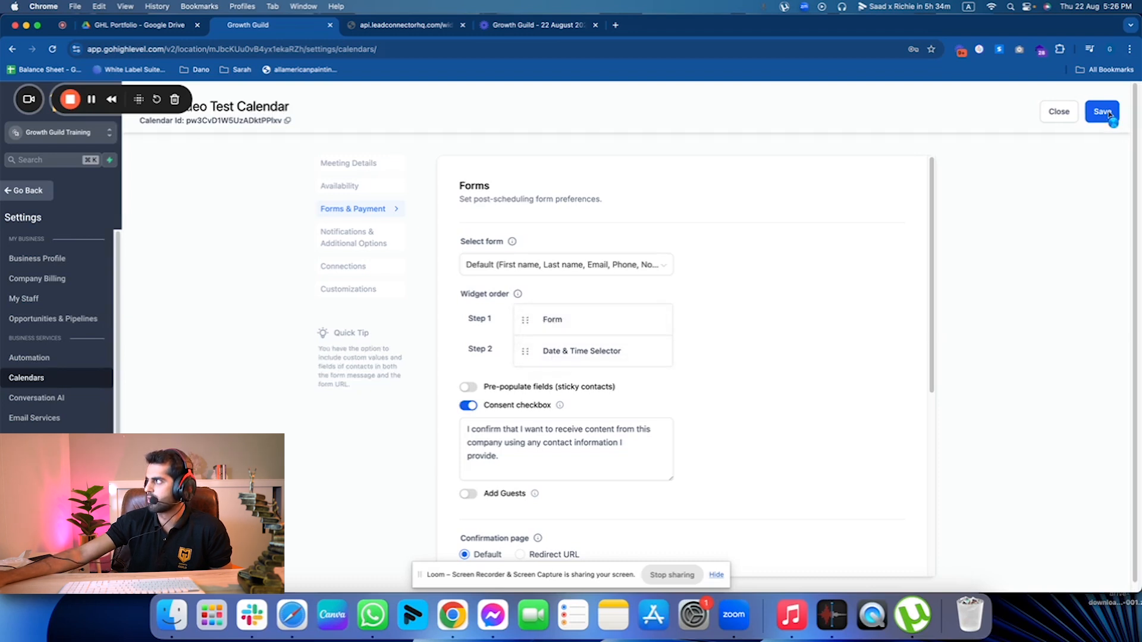
Step: On the refreshed booking page, fill in the contact's name, email and phone number, and enter "lkjf" as additional information
click(381, 25)
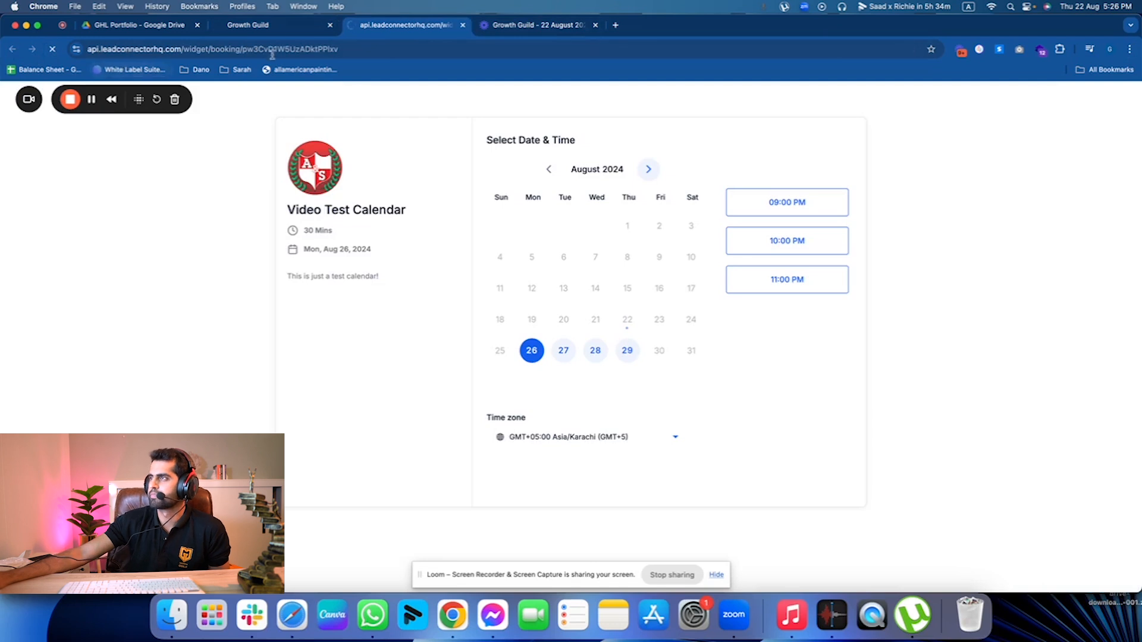
click(281, 23)
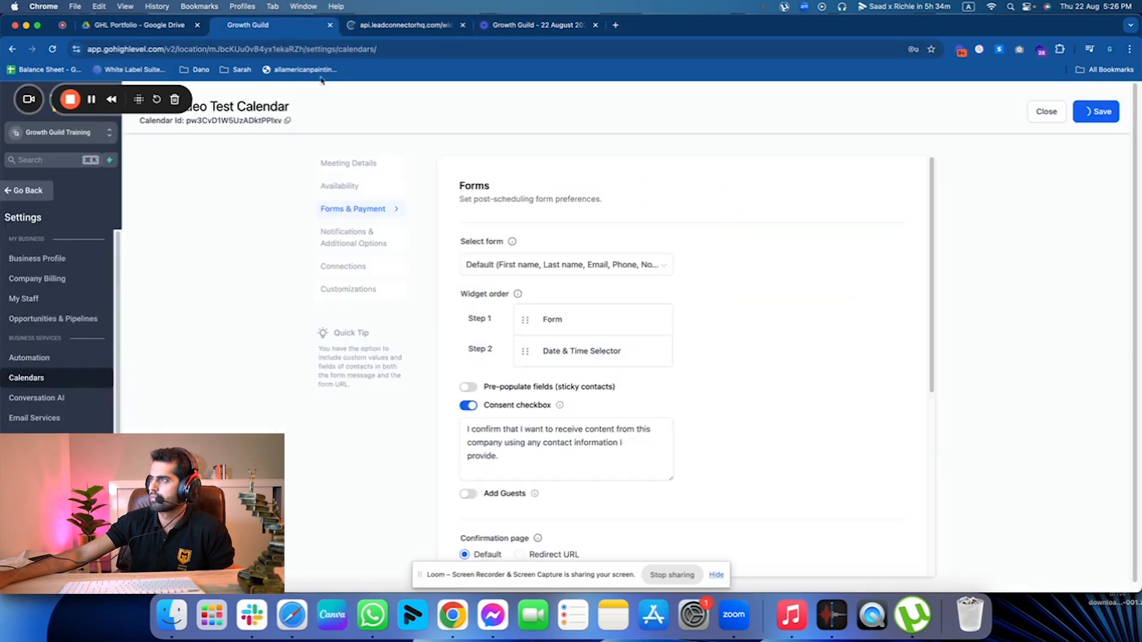
click(377, 25)
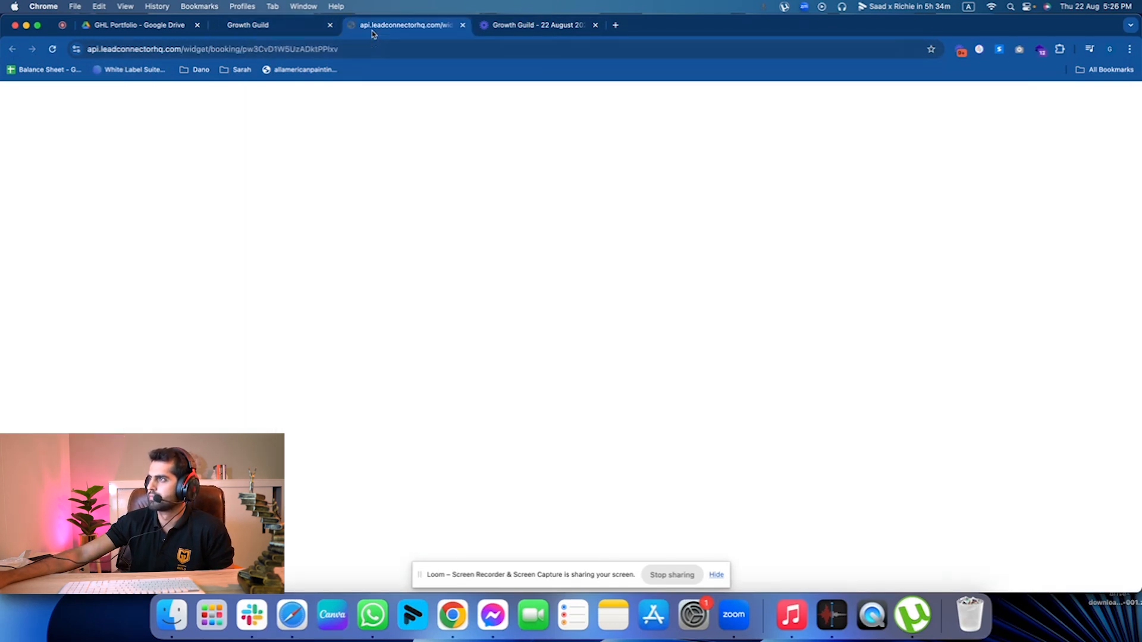
click(575, 193)
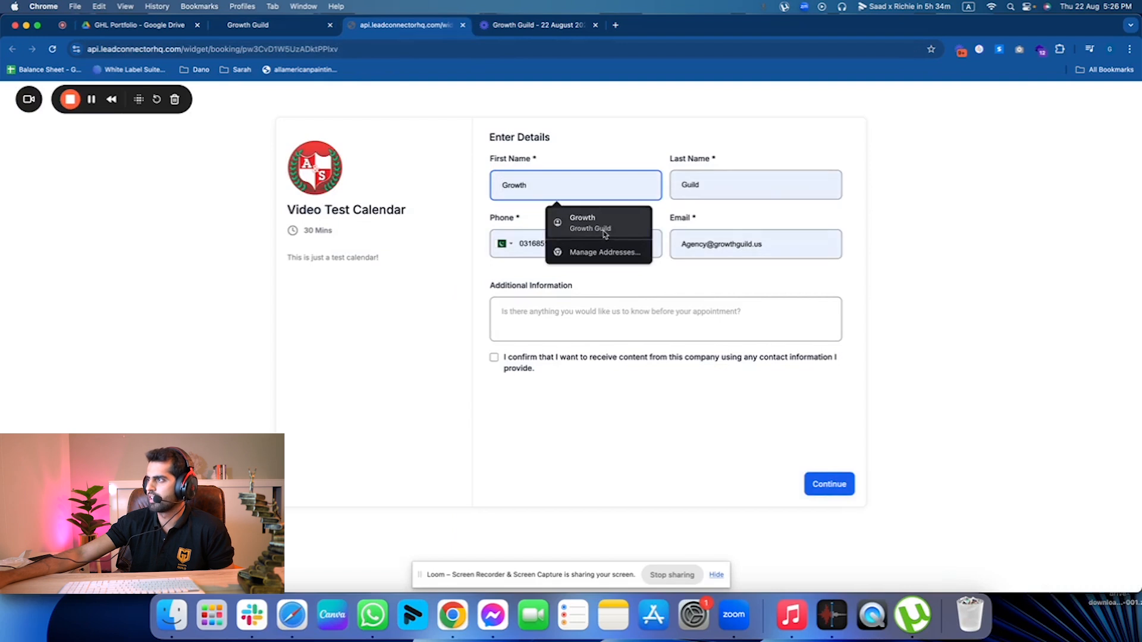
click(594, 224)
click(602, 251)
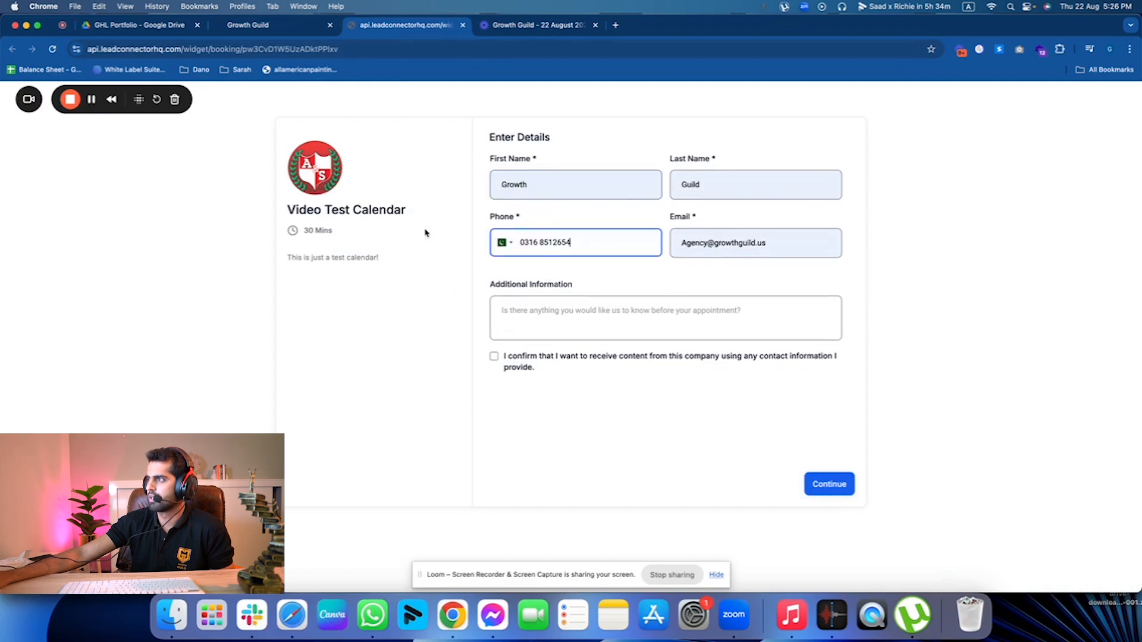
key(super+a)
key(BackSpace)
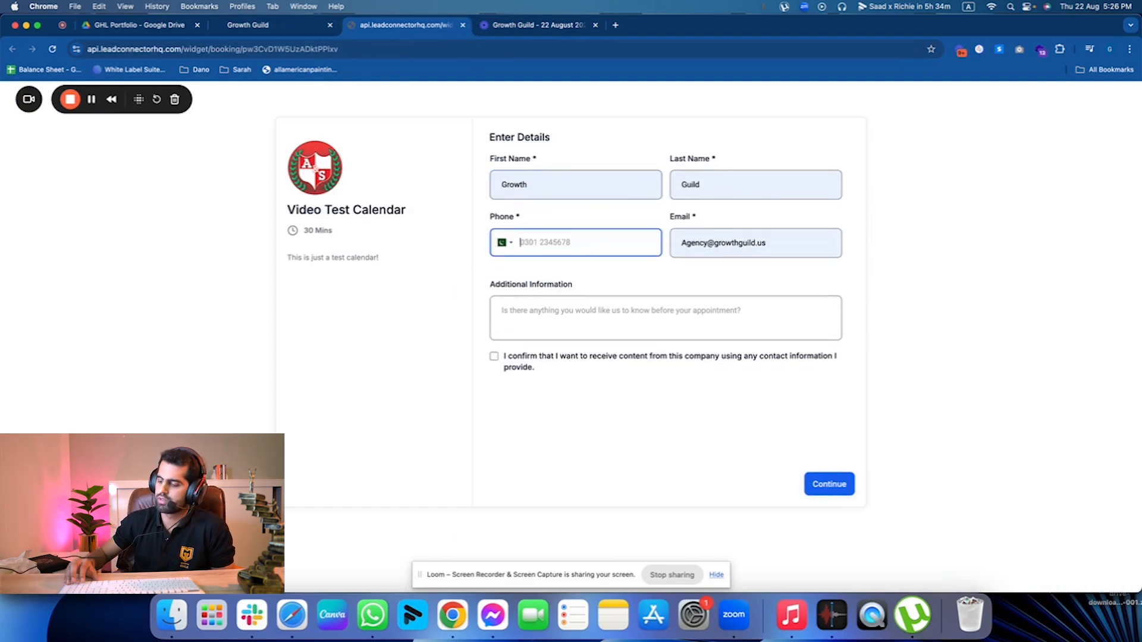
text(0301214)
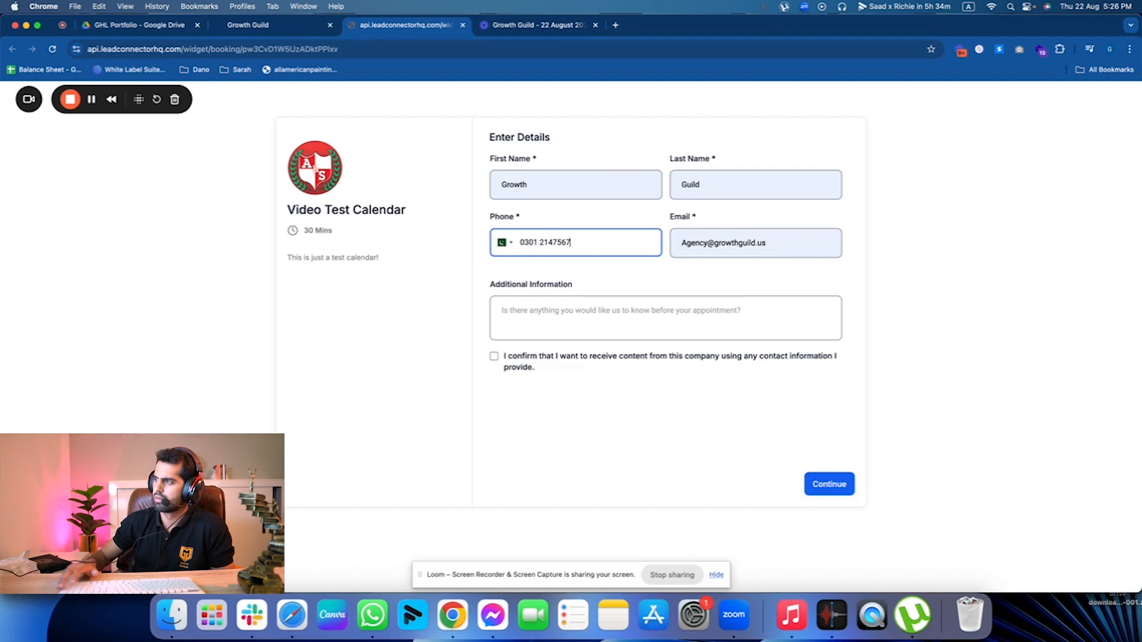
click(552, 324)
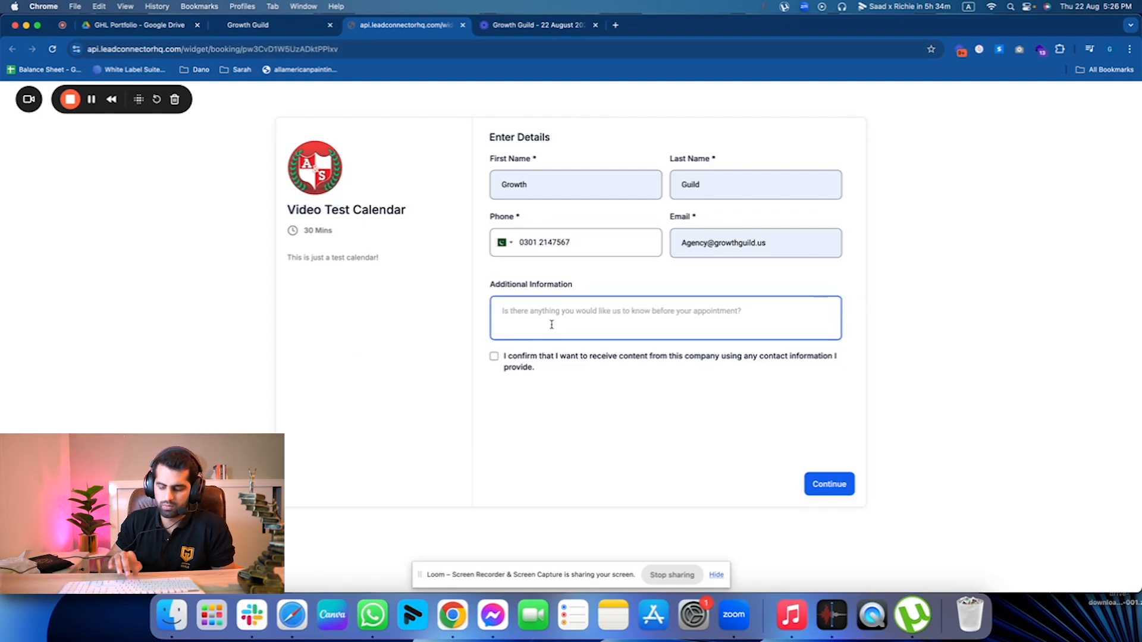
text(lkjf)
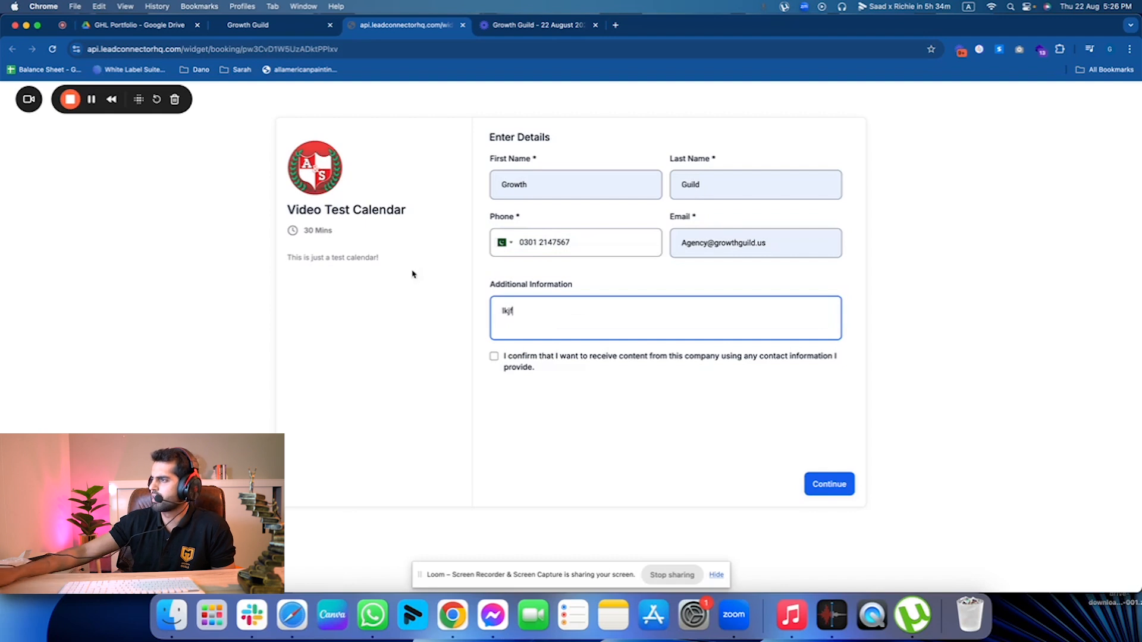
Step: Accept the consent statement and book the 09:00 PM slot on Monday, August 26
click(494, 356)
click(842, 492)
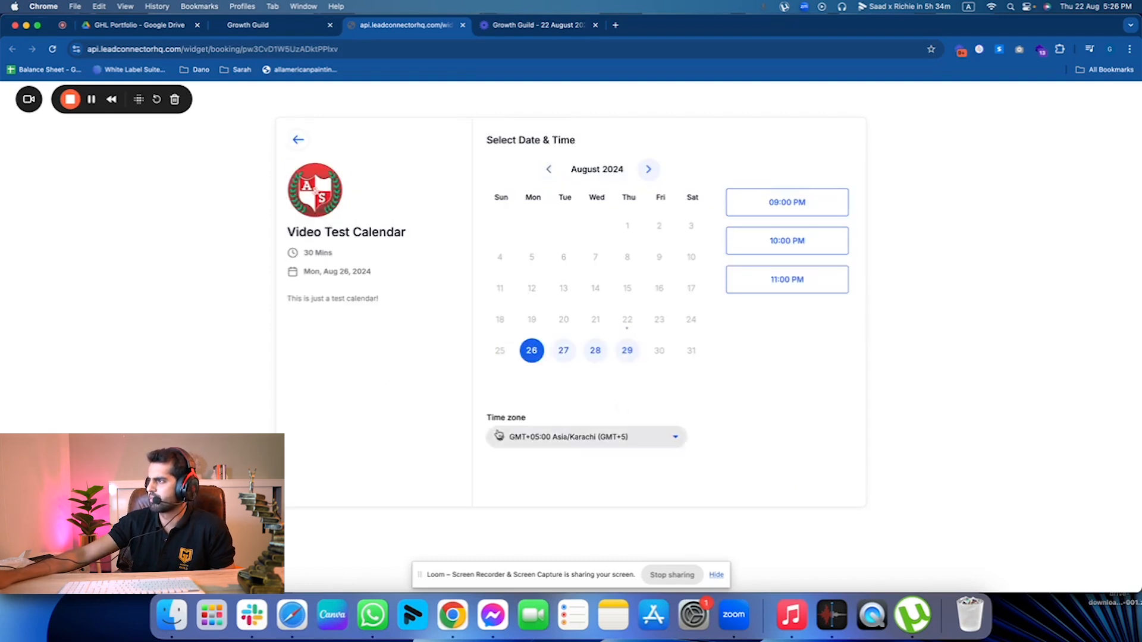
click(822, 213)
click(838, 206)
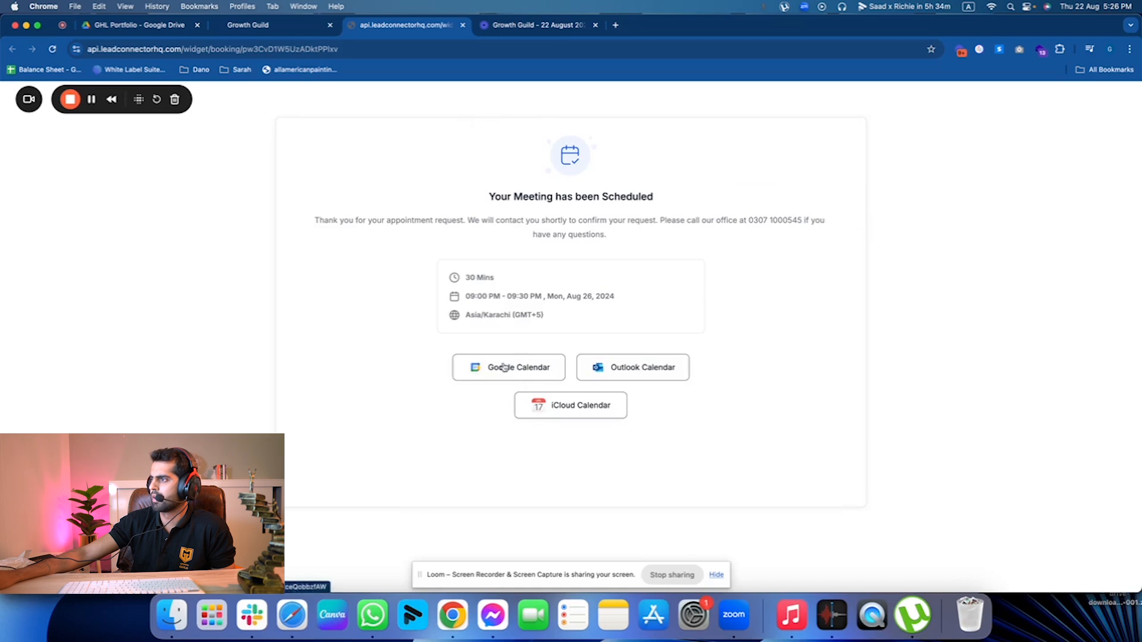
Step: Examine the calendar's Notifications & Additional Options, including the notification type, recipients, and cancellation and reschedule policy
click(252, 28)
scroll(595, 251, down, 3)
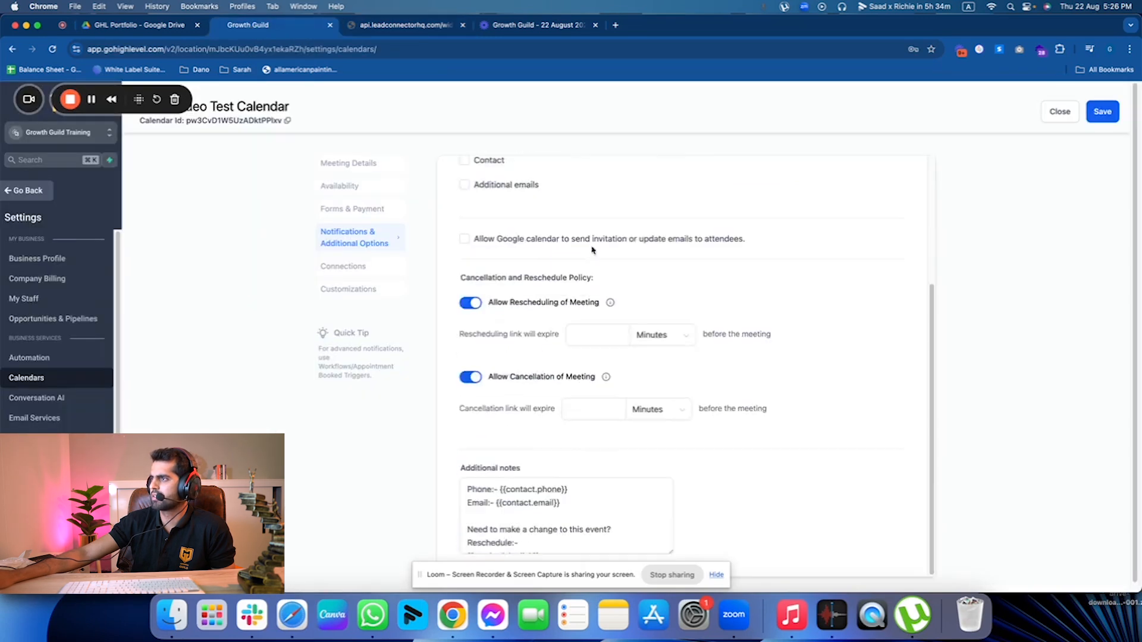
scroll(591, 250, up, 3)
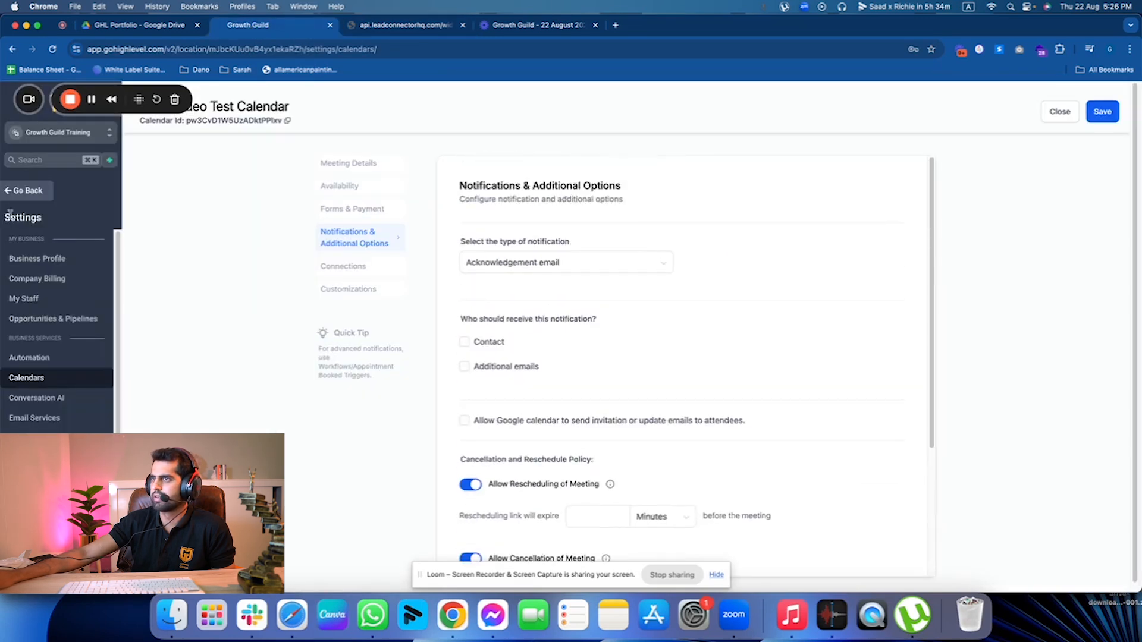
Step: Filter the main calendar view to Video Test Calendar by searching "vide", and check the appointment's date on the booking confirmation page
click(36, 196)
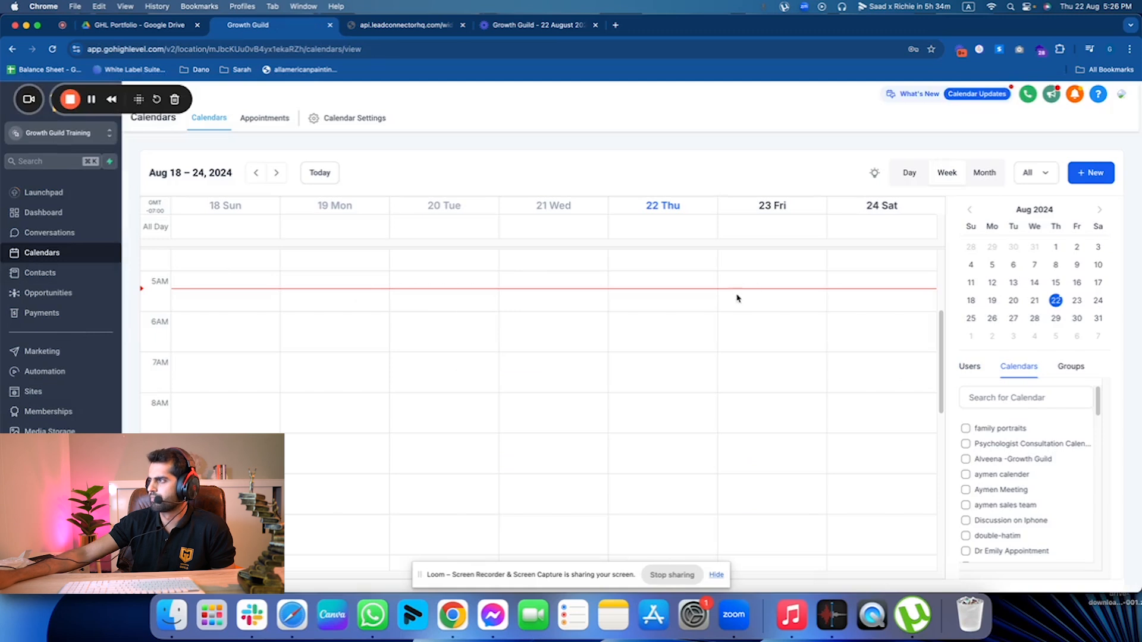
click(1011, 400)
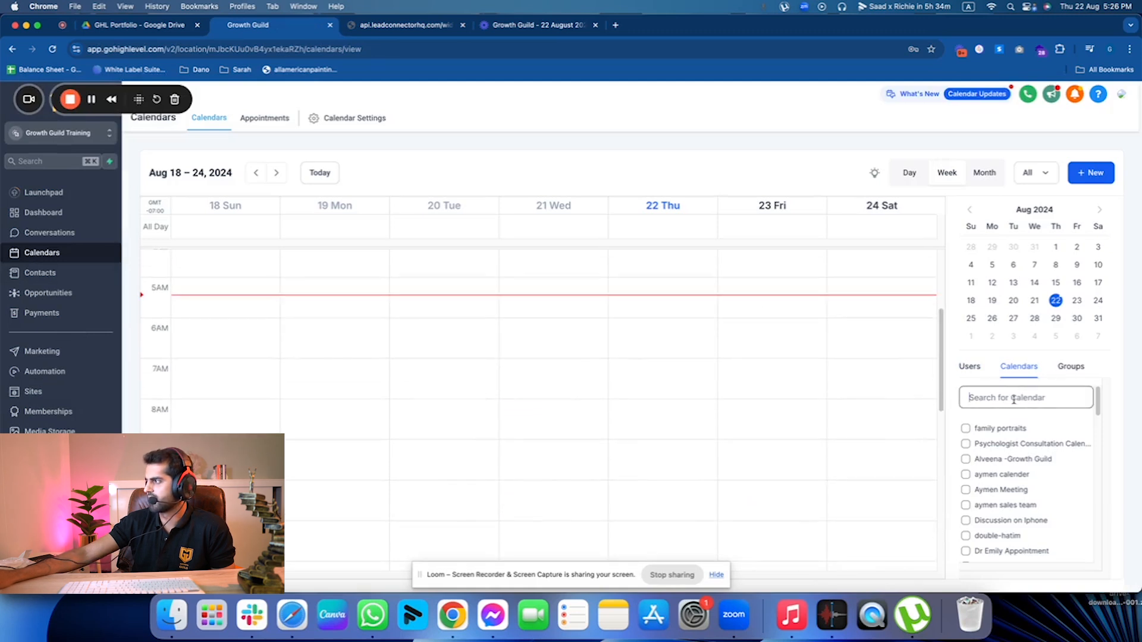
text(vide)
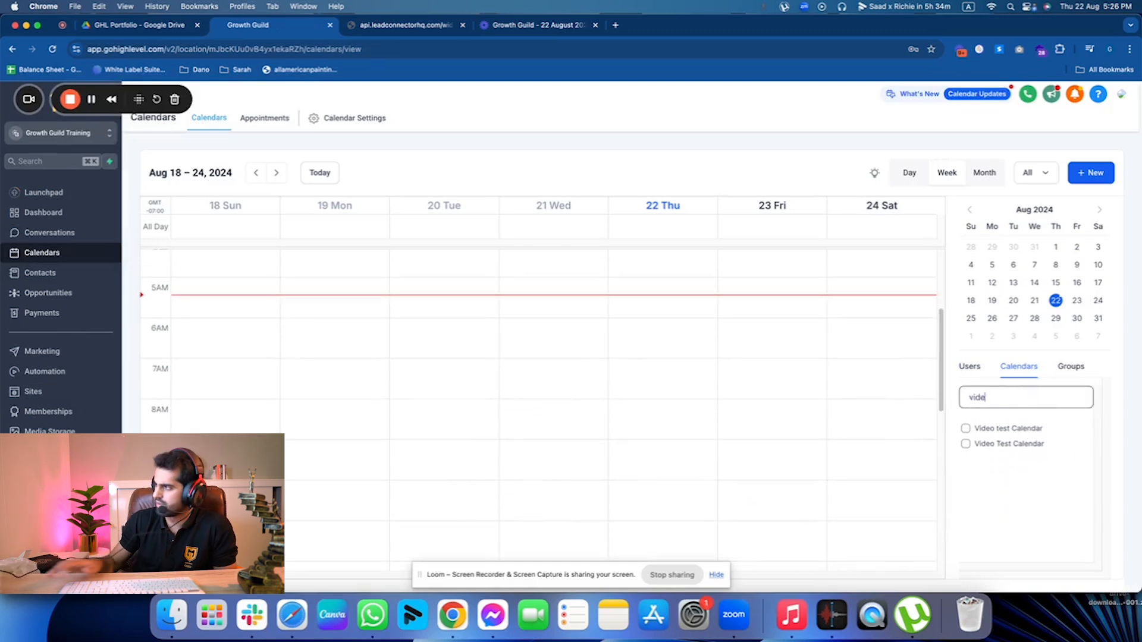
click(967, 443)
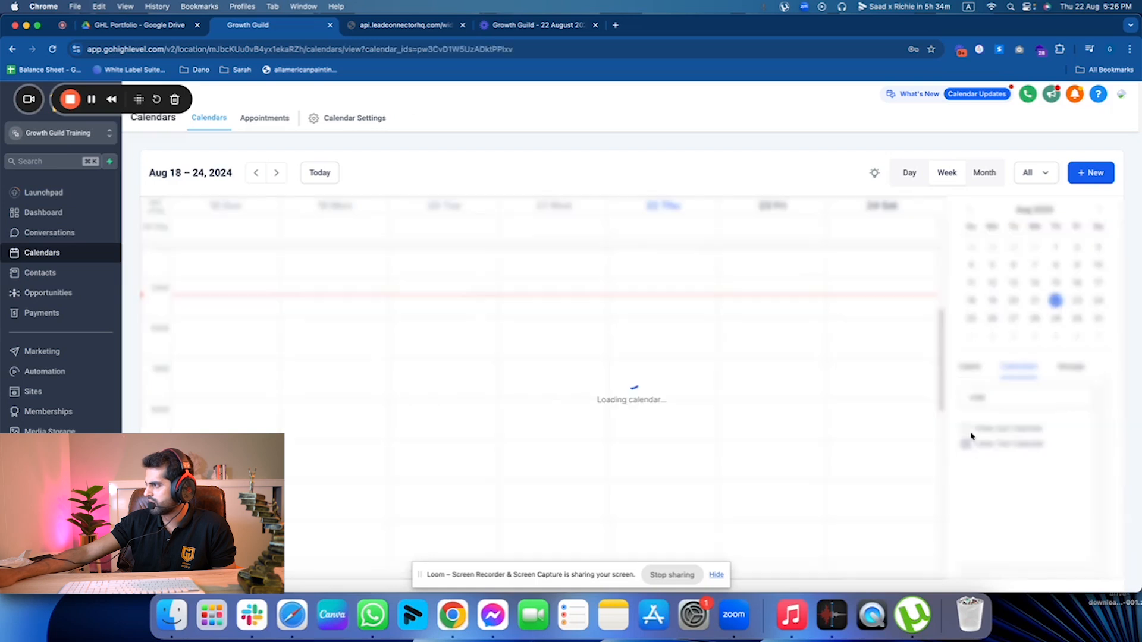
click(445, 25)
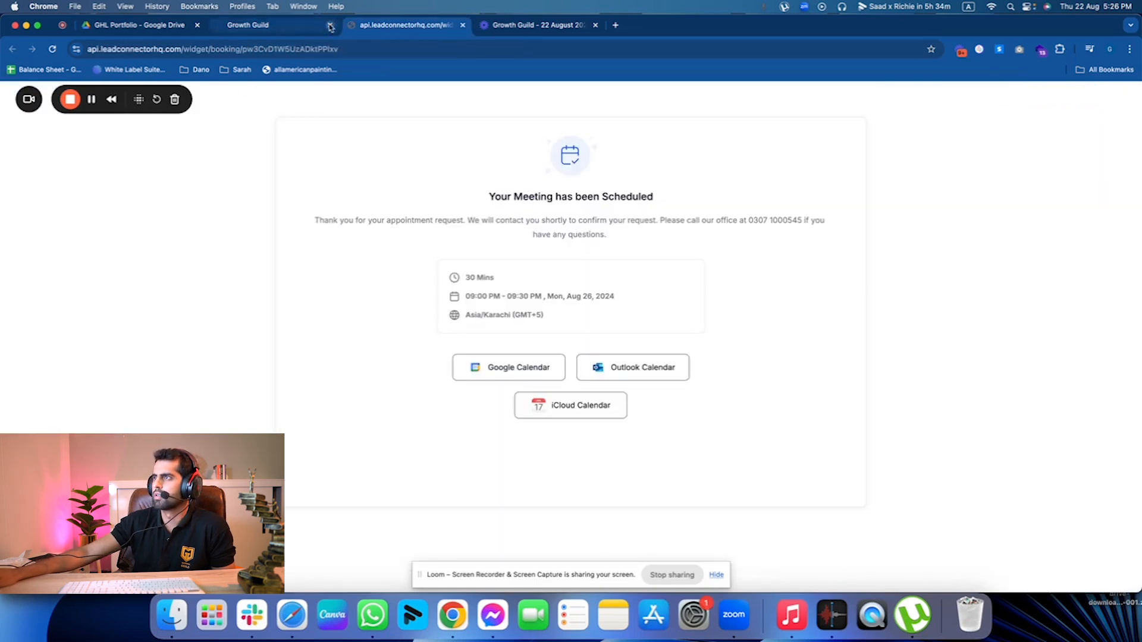
Step: Show Video test Calendar as well in the calendar view and find the booked appointment in the week of Aug 25 – 31, 2024
click(273, 30)
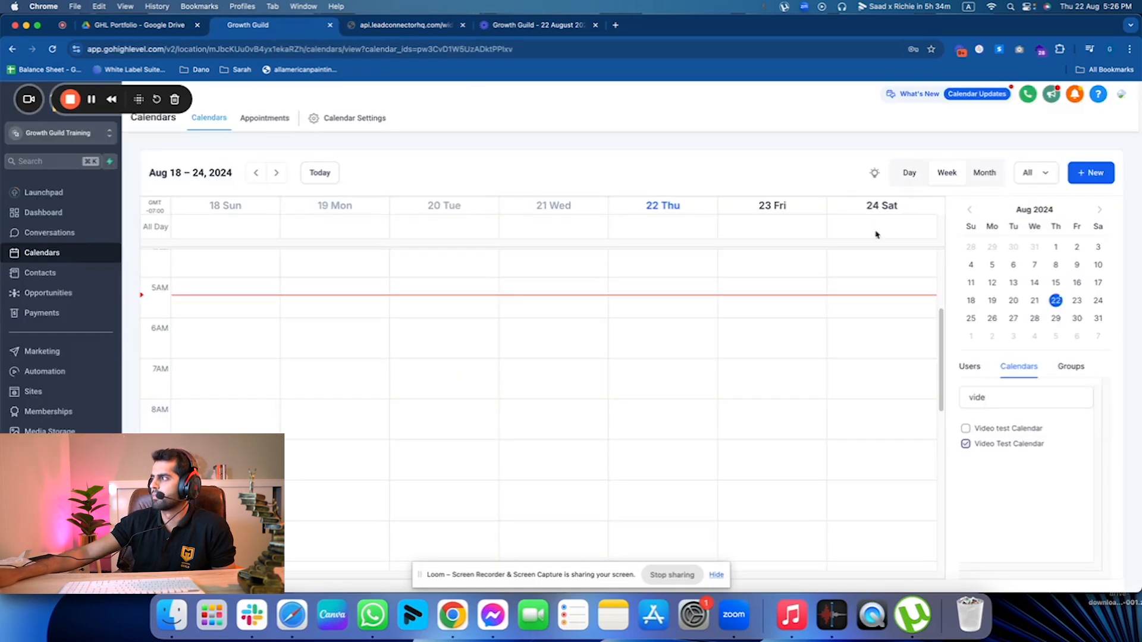
click(966, 428)
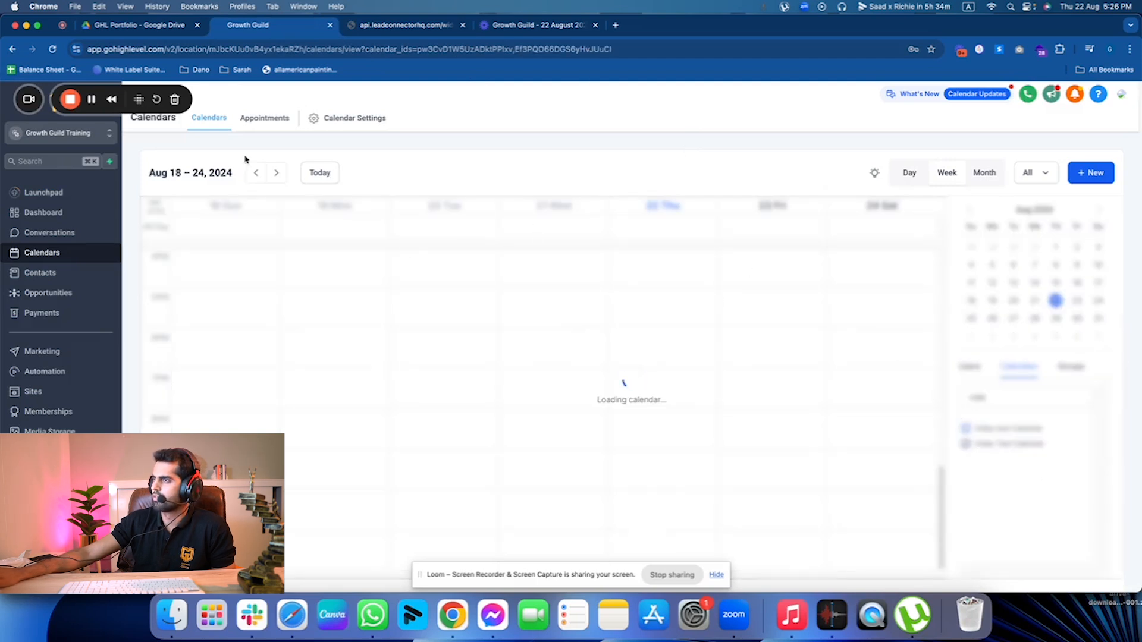
click(282, 176)
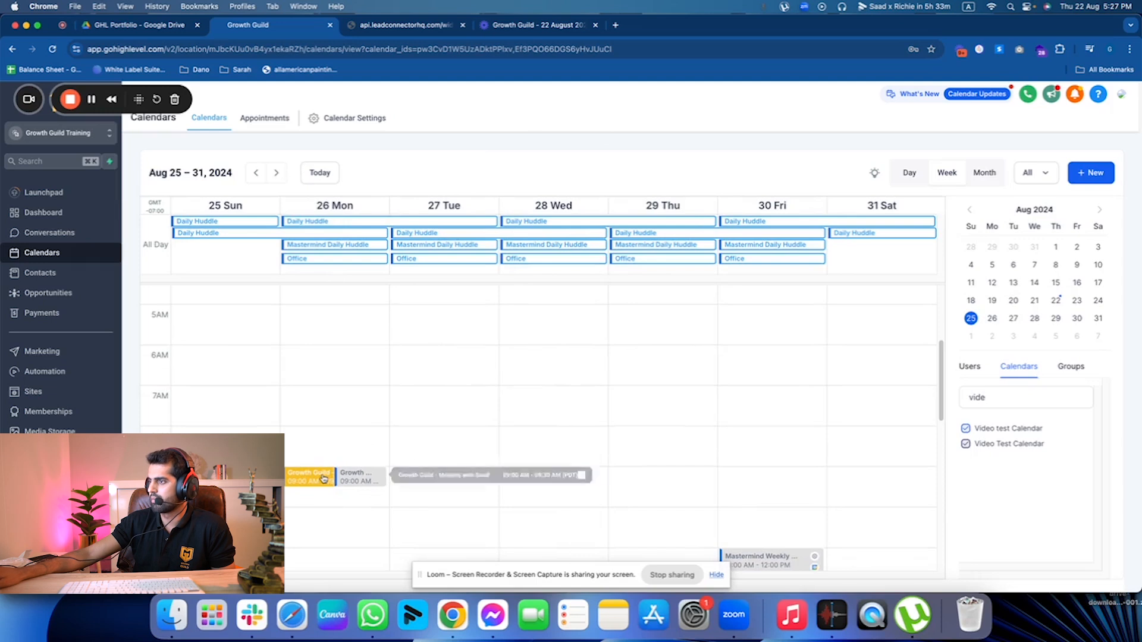
scroll(375, 461, up, 1)
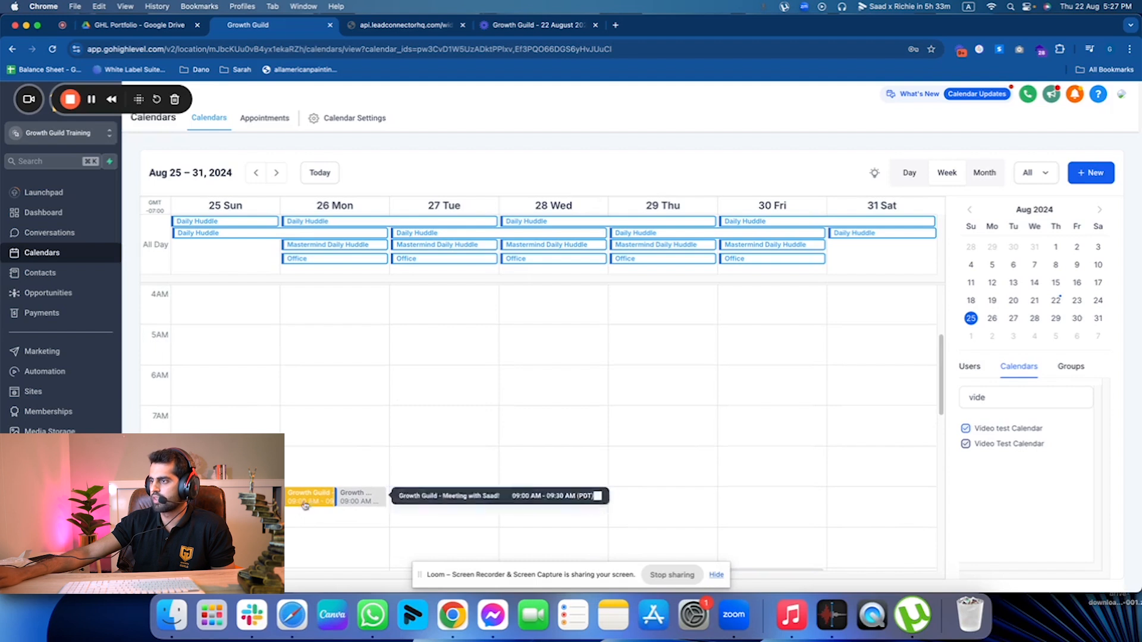
Step: Check the booked appointment's title in the list of all appointments
click(261, 119)
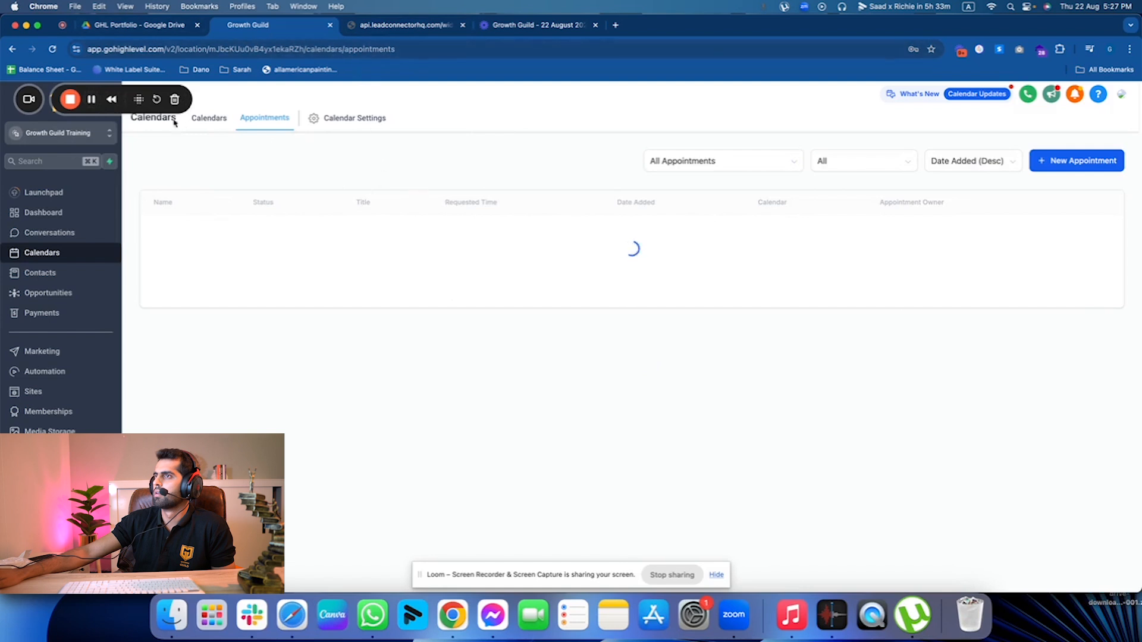
drag(527, 237, 398, 237)
click(418, 238)
click(454, 236)
click(452, 237)
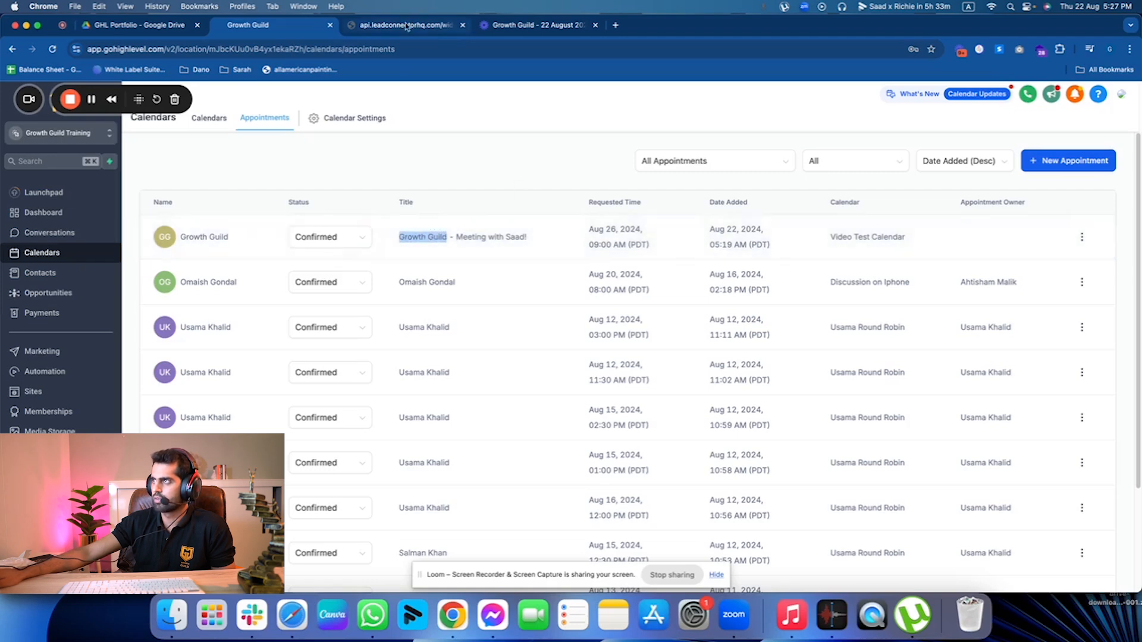
Step: Close the booking confirmation page and return to the appointments list
click(407, 26)
click(462, 25)
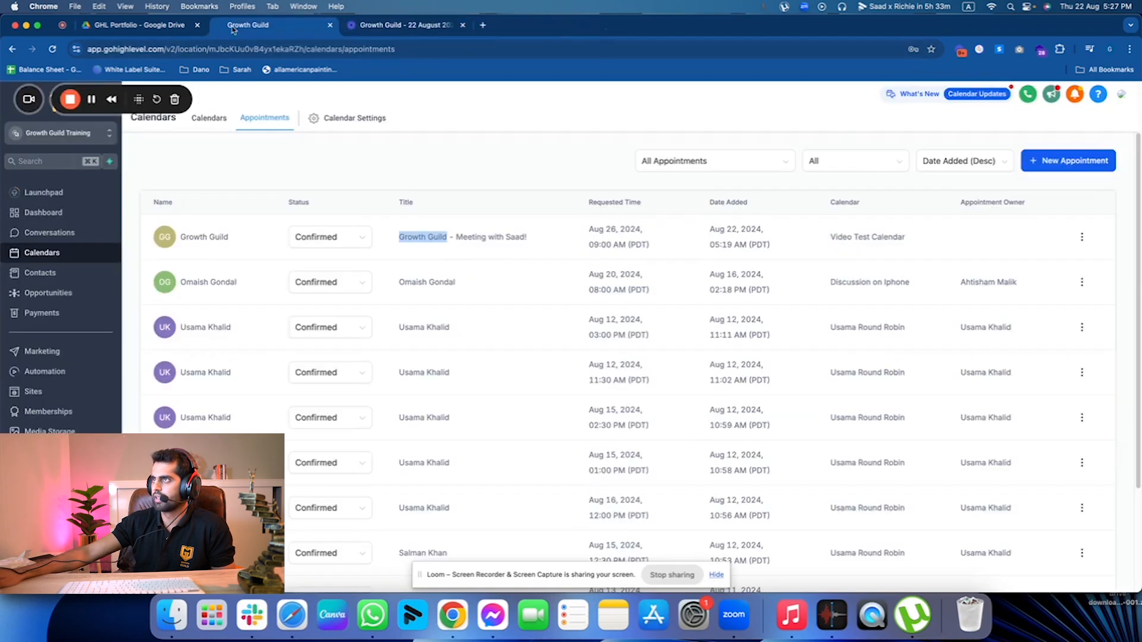
click(526, 184)
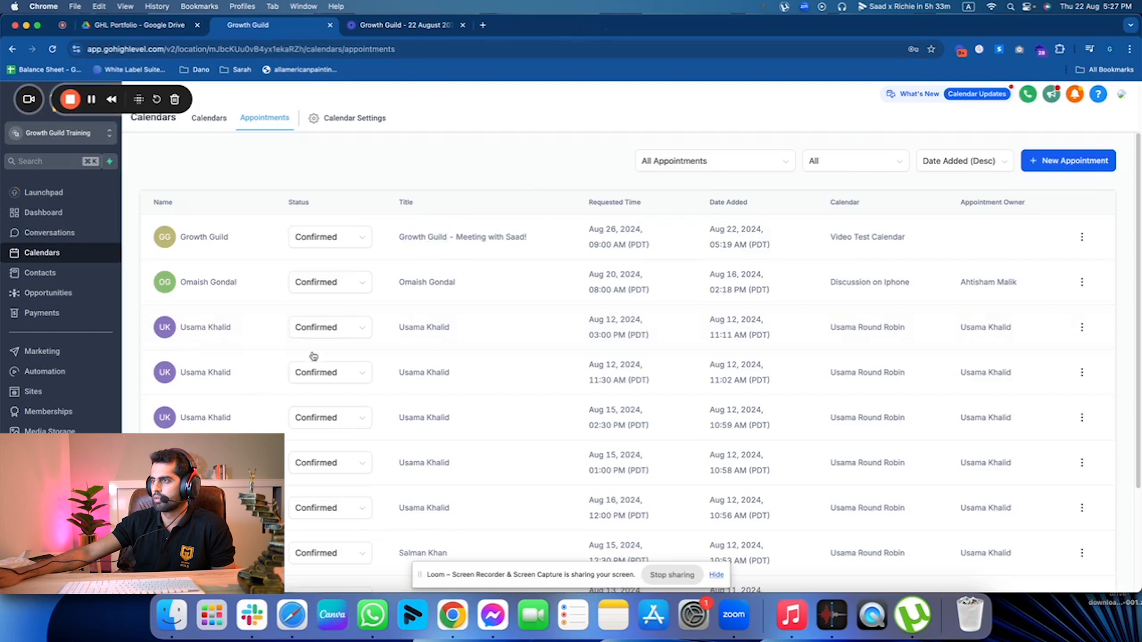
Step: Search the calendar settings for "vide" and open Video Test Calendar for editing
click(37, 574)
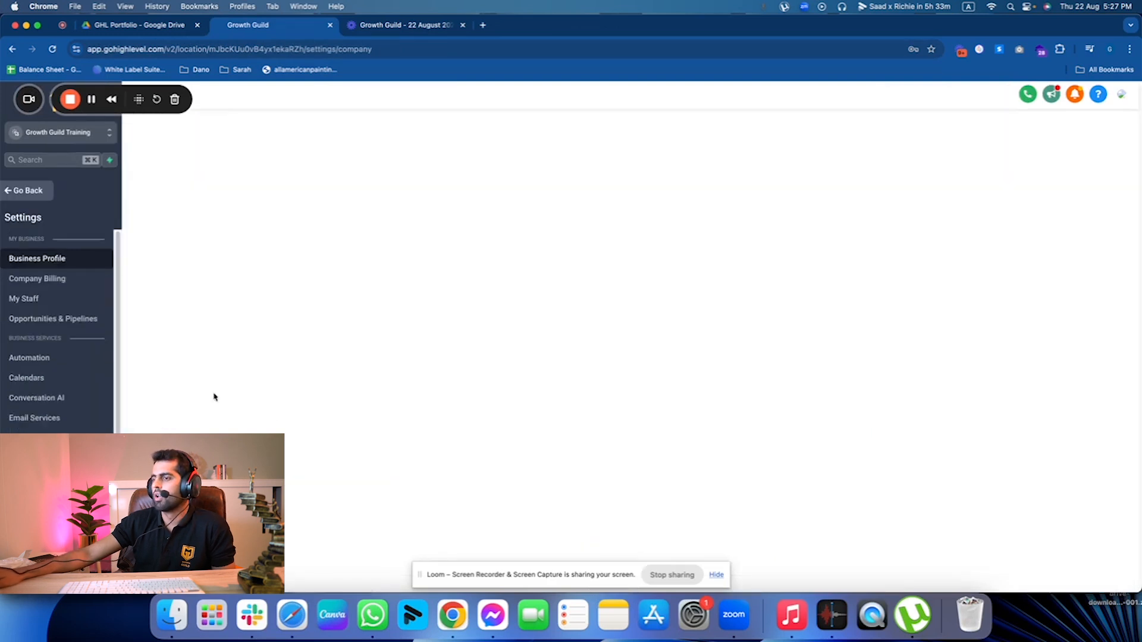
scroll(55, 418, down, 3)
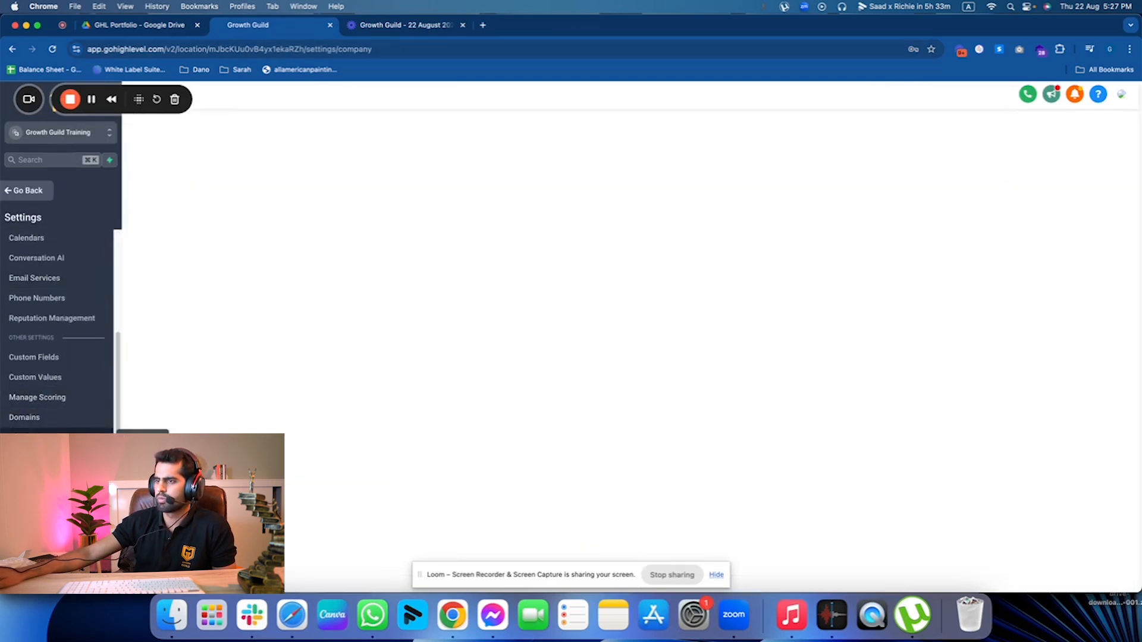
click(71, 238)
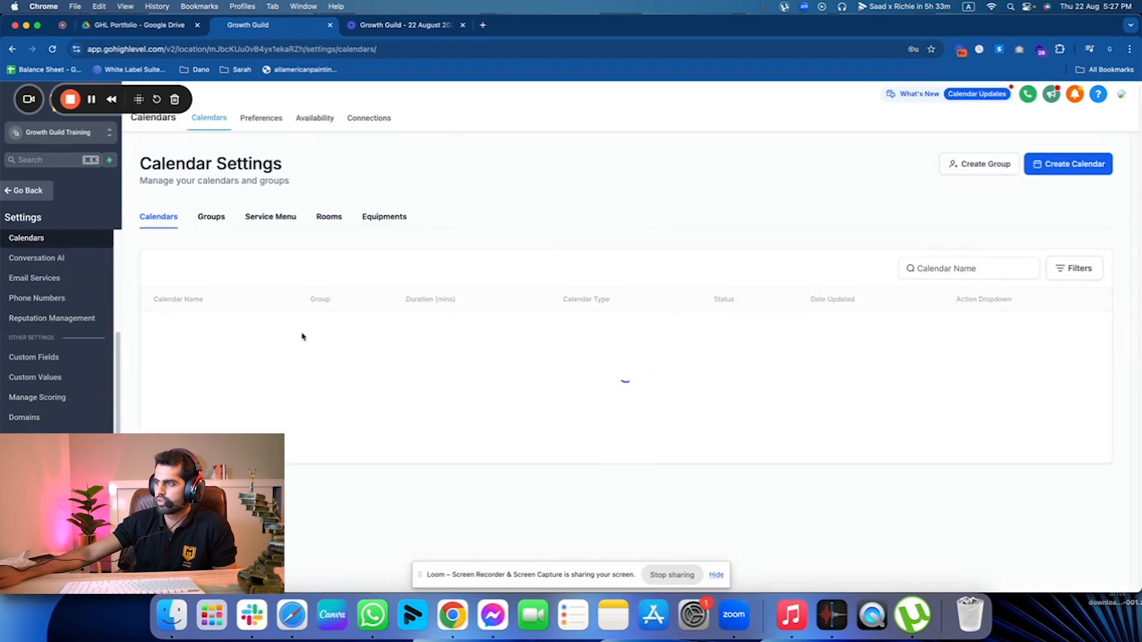
click(965, 270)
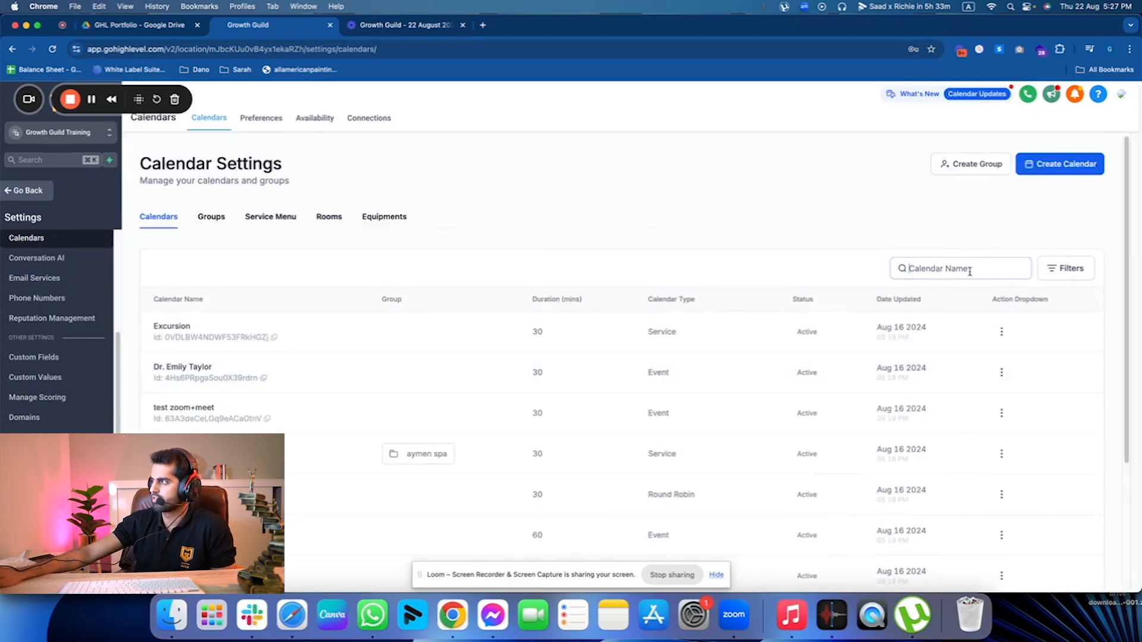
text(video test)
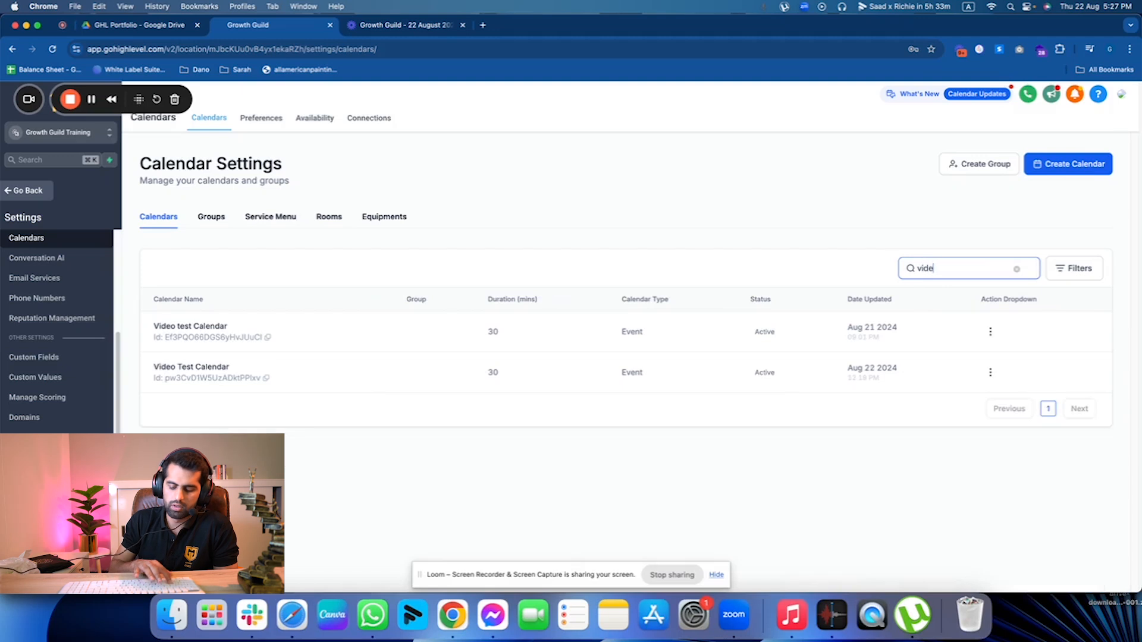
click(990, 372)
click(994, 254)
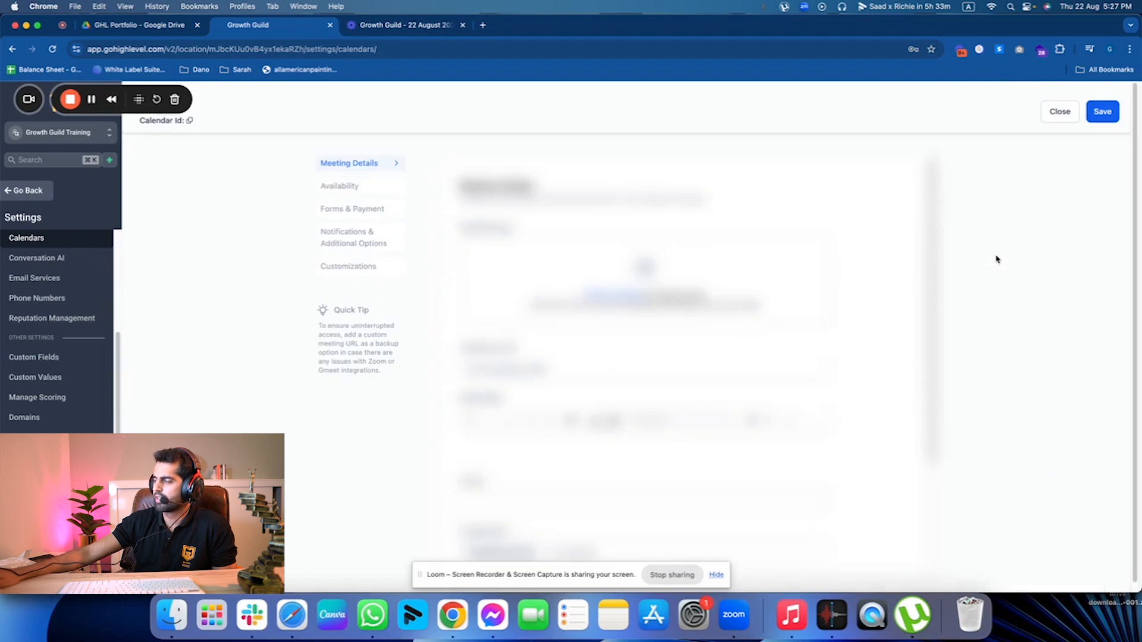
Step: Review the calendar's Forms & Payment settings, including the form and widget order
click(373, 211)
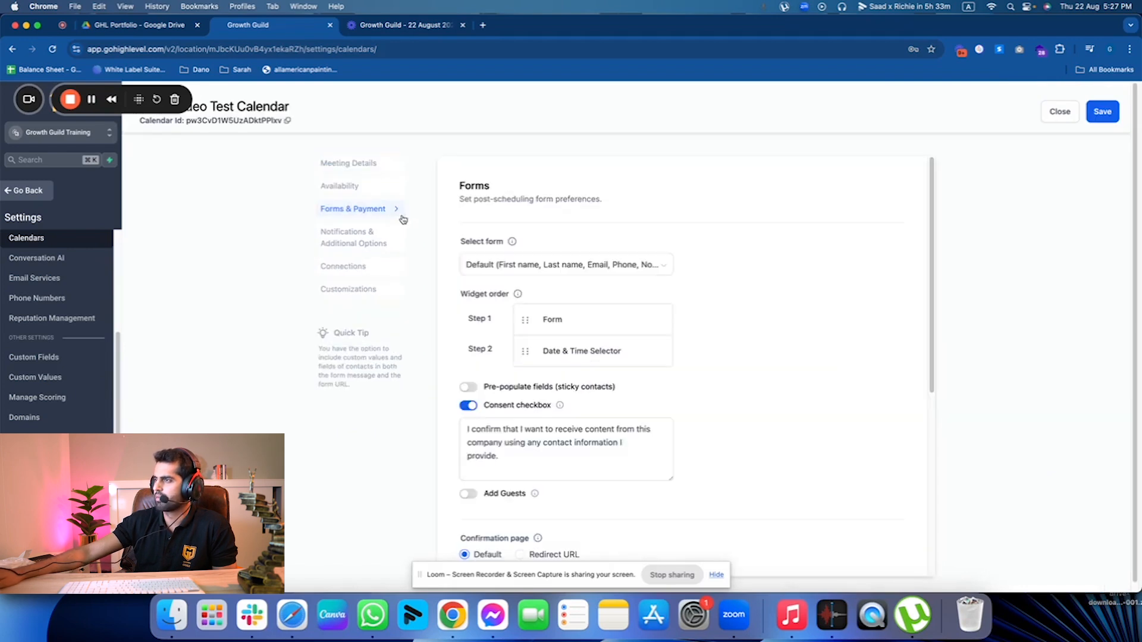
scroll(772, 363, down, 10)
scroll(387, 243, up, 5)
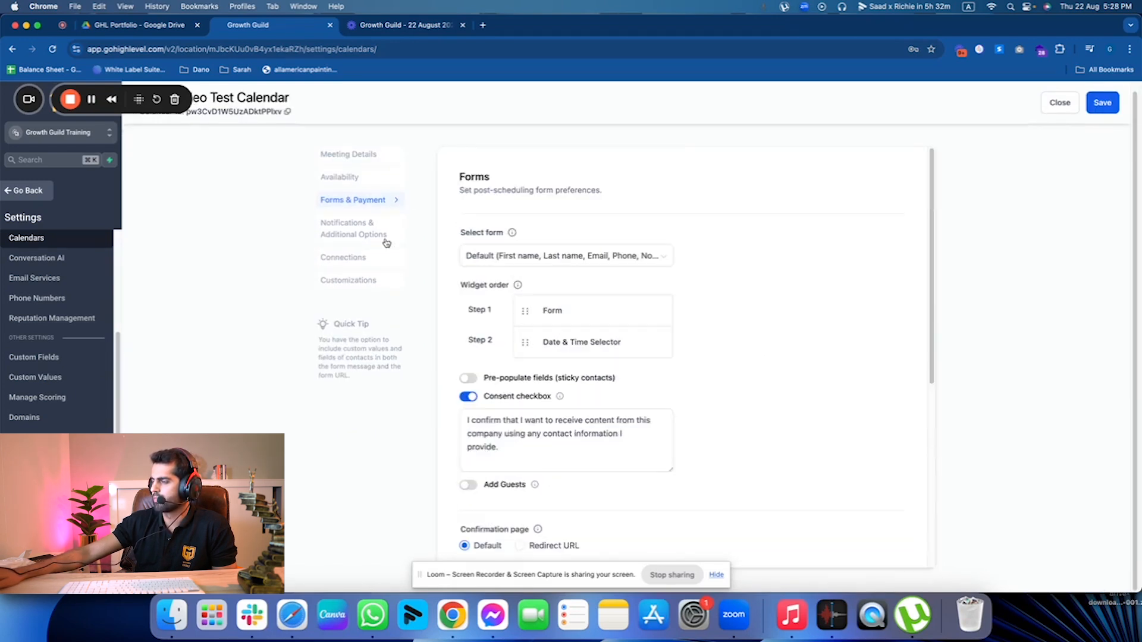
Step: Set the minimum scheduling notice to 2 hours in the calendar's availability settings
click(364, 179)
scroll(759, 533, down, 10)
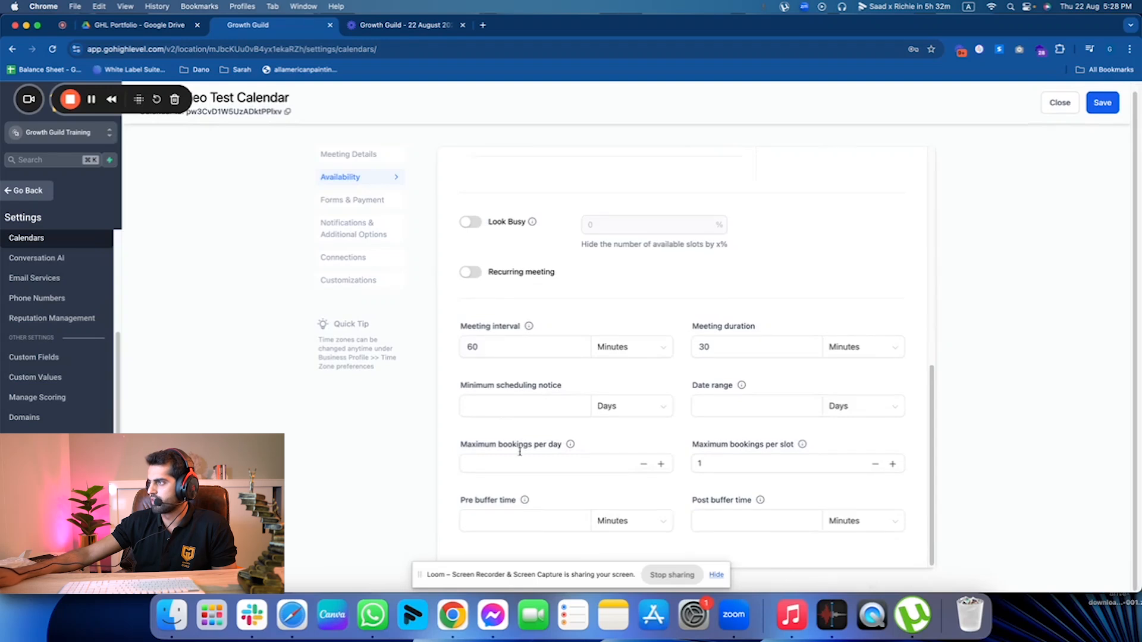
drag(568, 385, 435, 390)
click(528, 398)
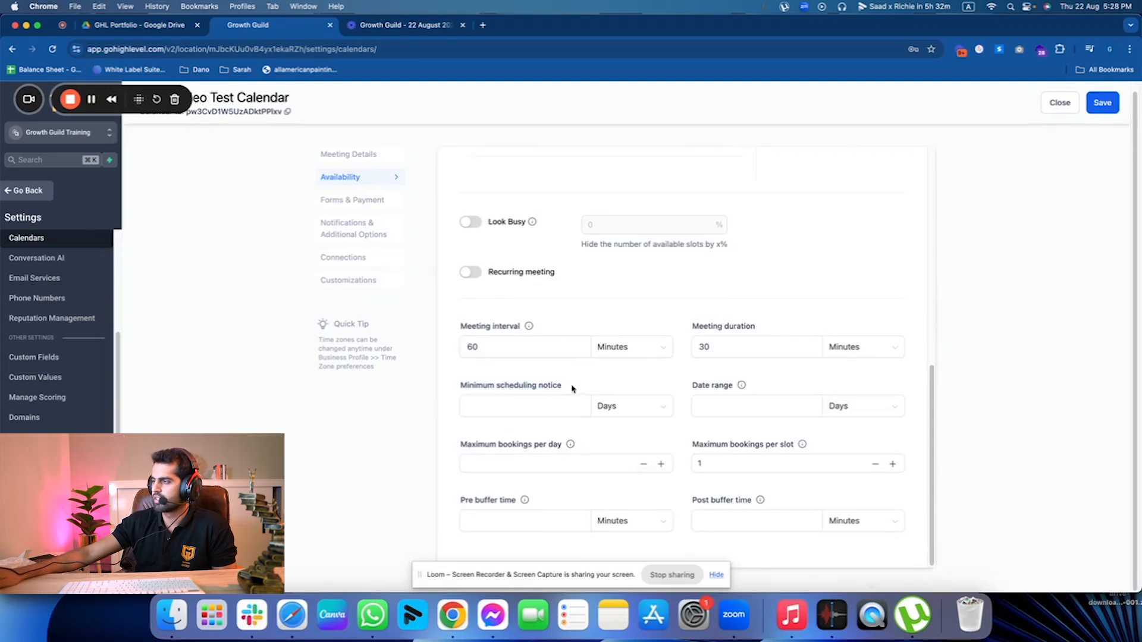
drag(574, 389, 452, 390)
click(505, 403)
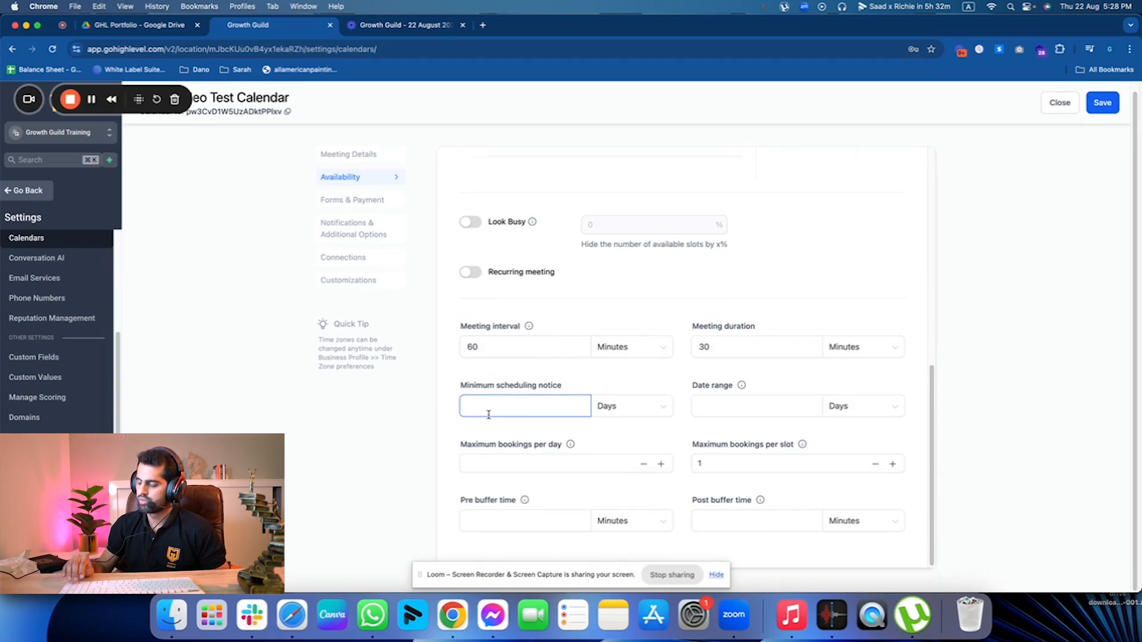
text(2)
click(604, 405)
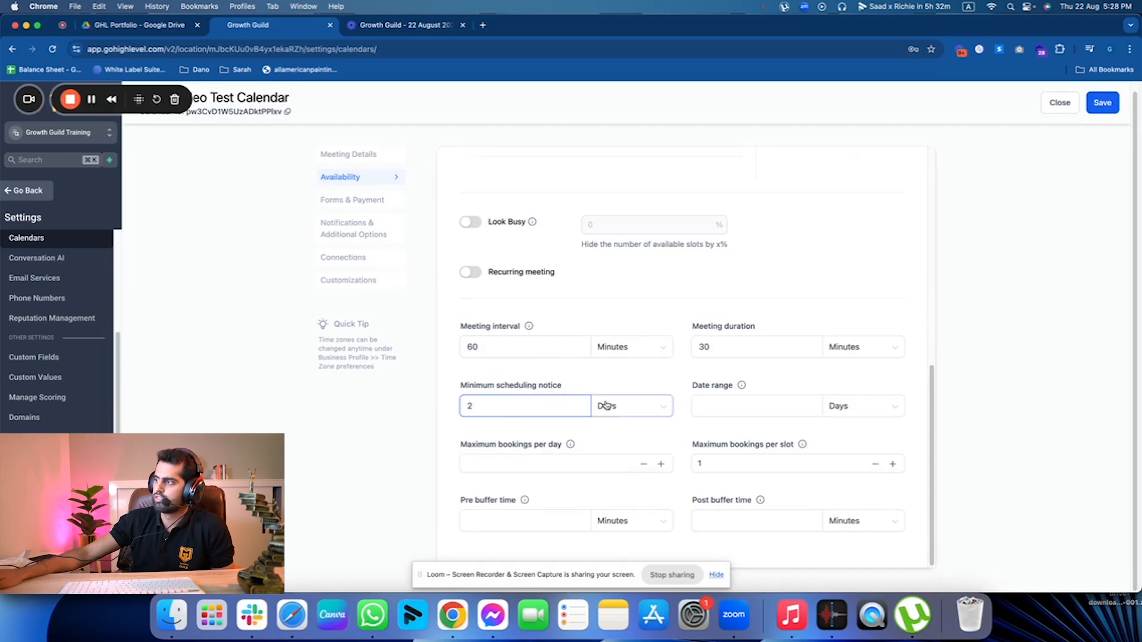
click(618, 432)
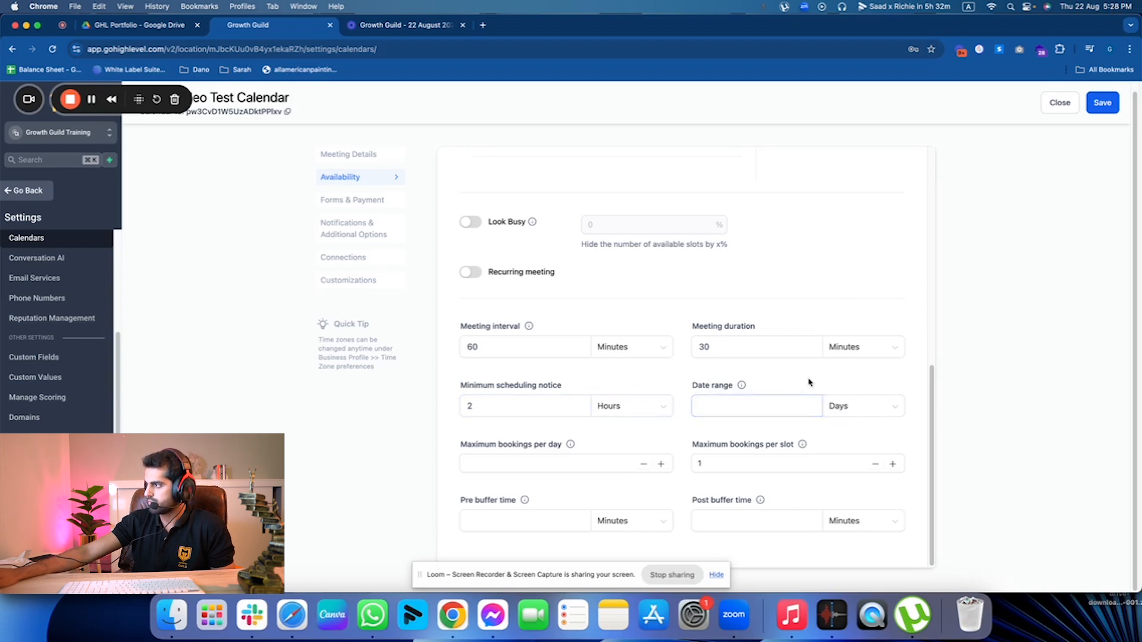
Step: Check the explanation of the date range and set the maximum bookings per day to 5
mouse_move(742, 386)
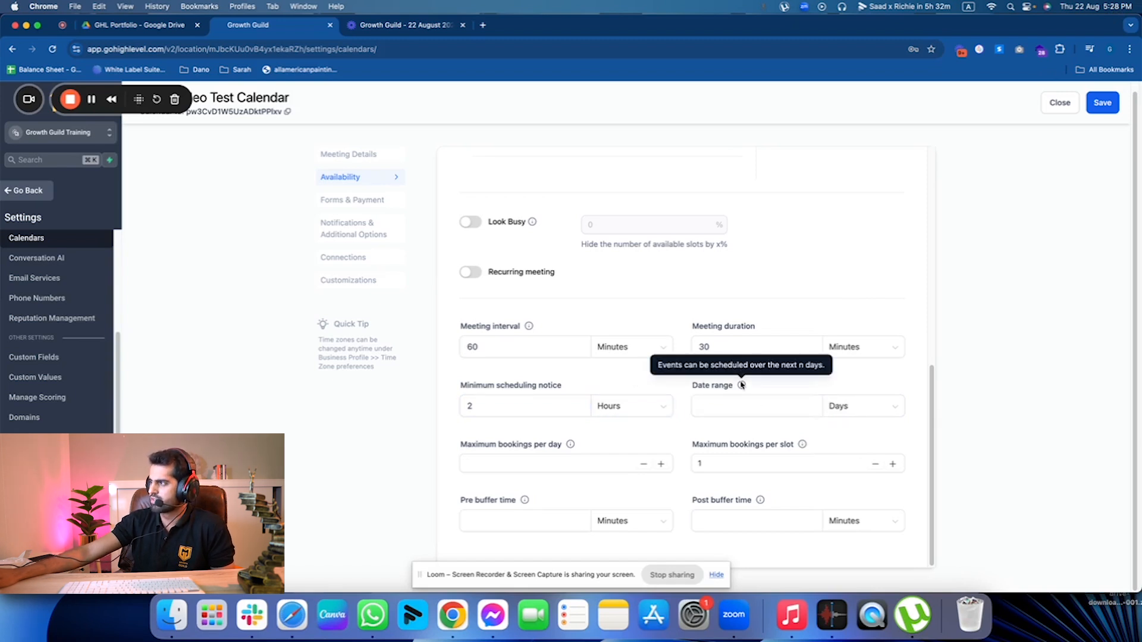
click(741, 401)
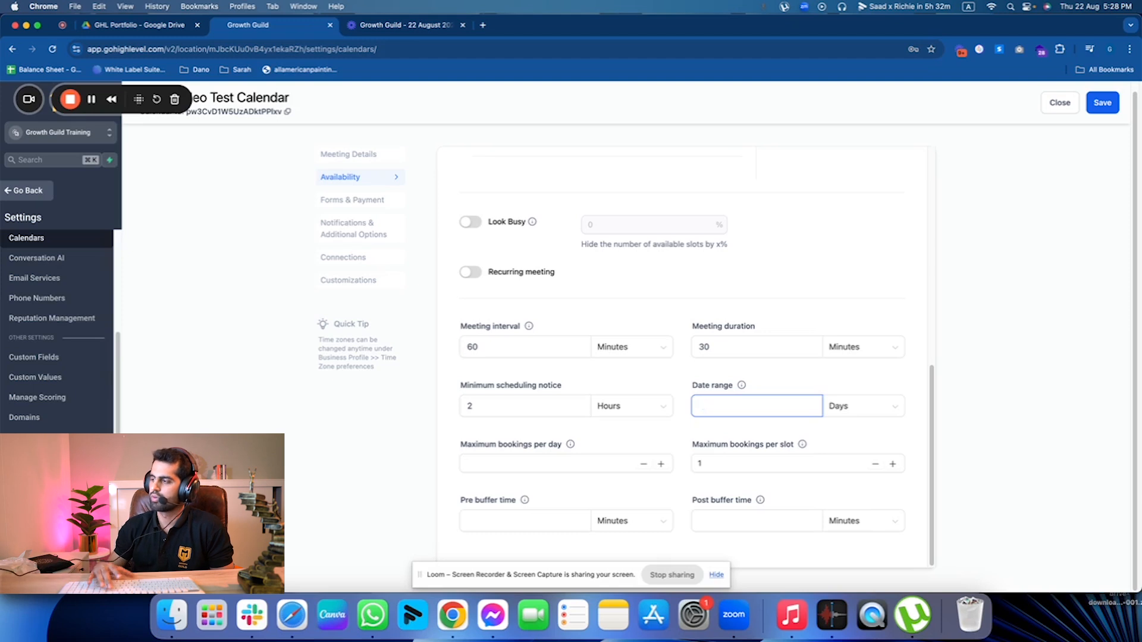
click(528, 463)
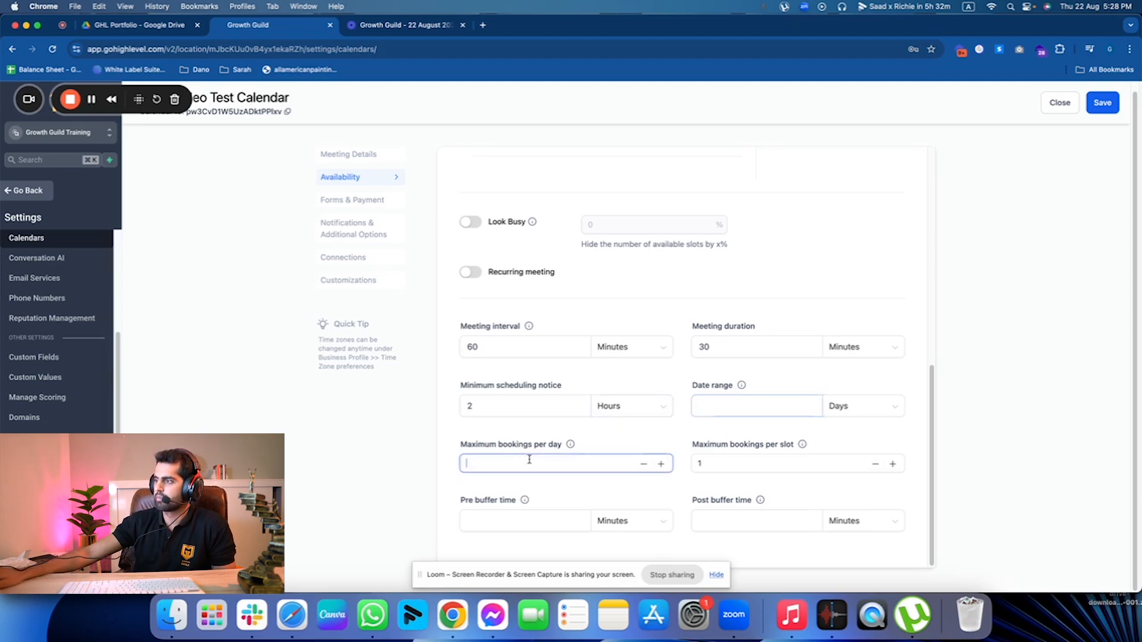
drag(562, 447, 461, 445)
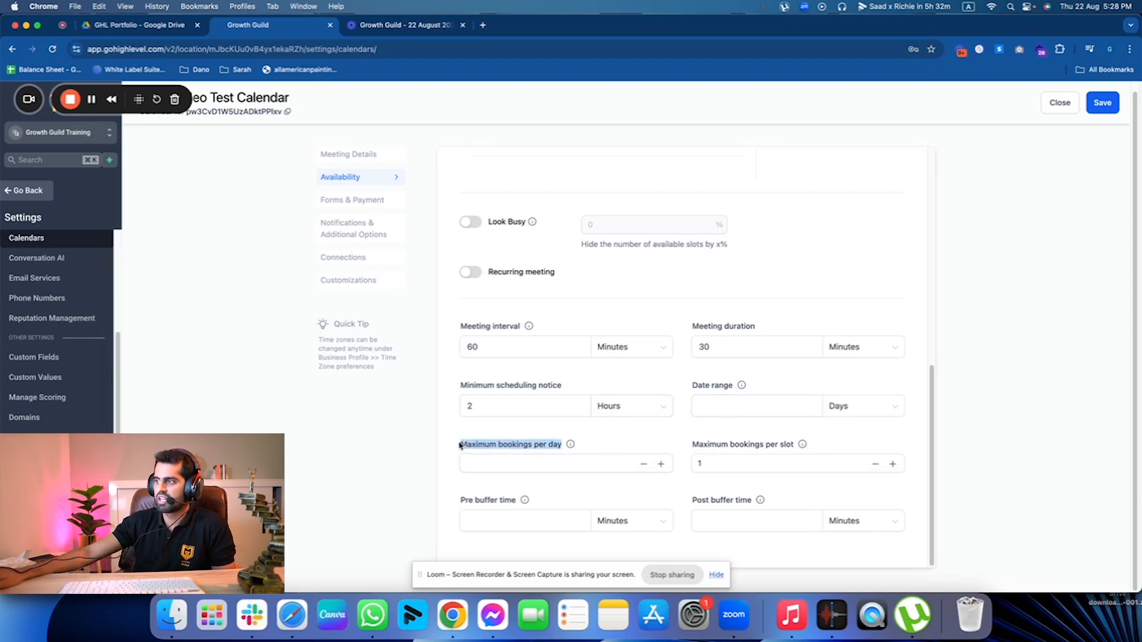
click(464, 430)
click(473, 464)
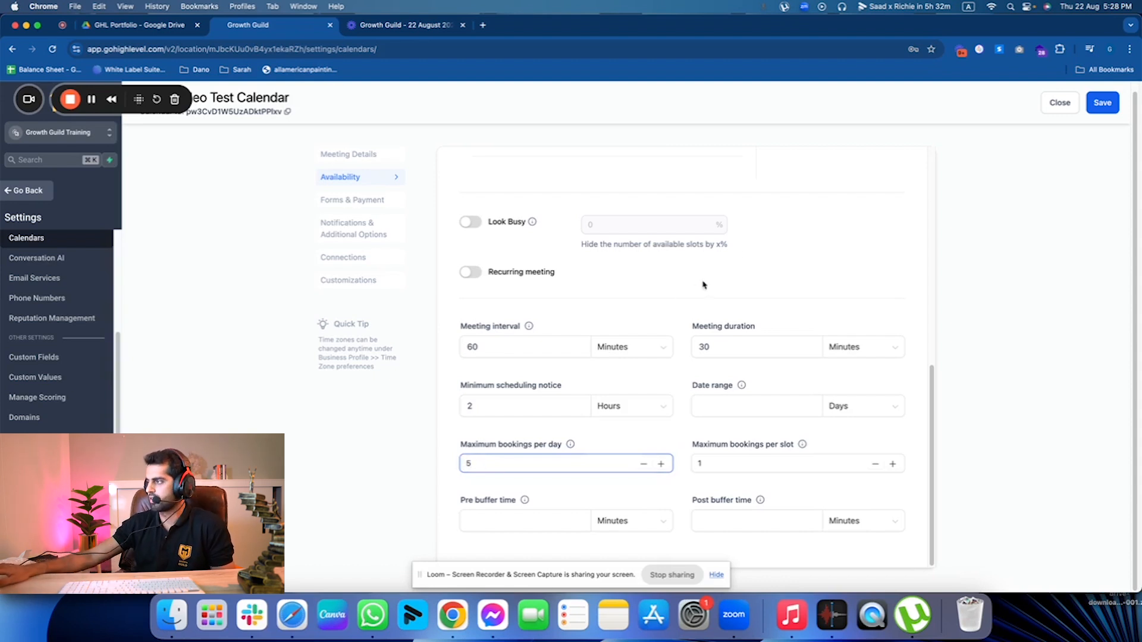
Step: Examine the maximum bookings per slot and the pre and post buffer time settings
click(719, 468)
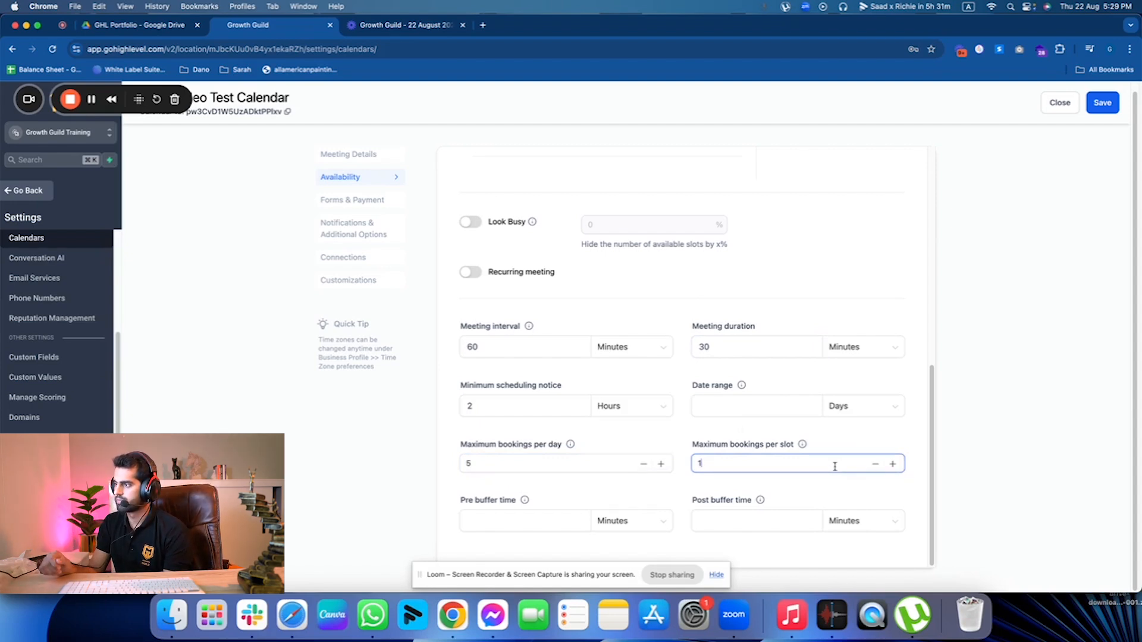
click(536, 521)
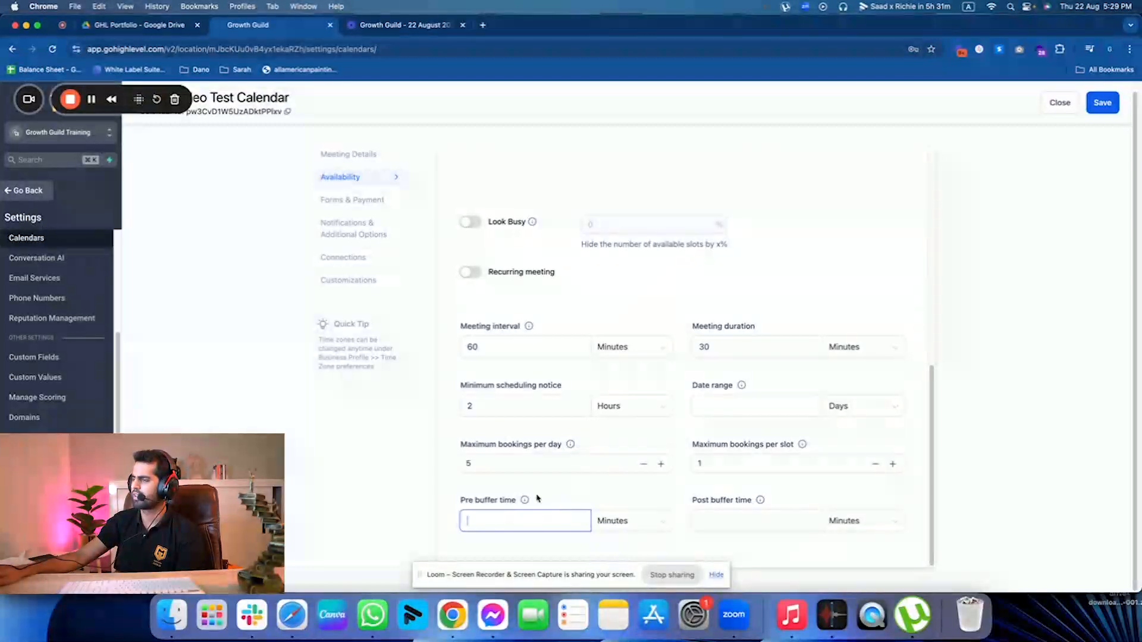
scroll(626, 472, up, 2)
scroll(629, 472, down, 2)
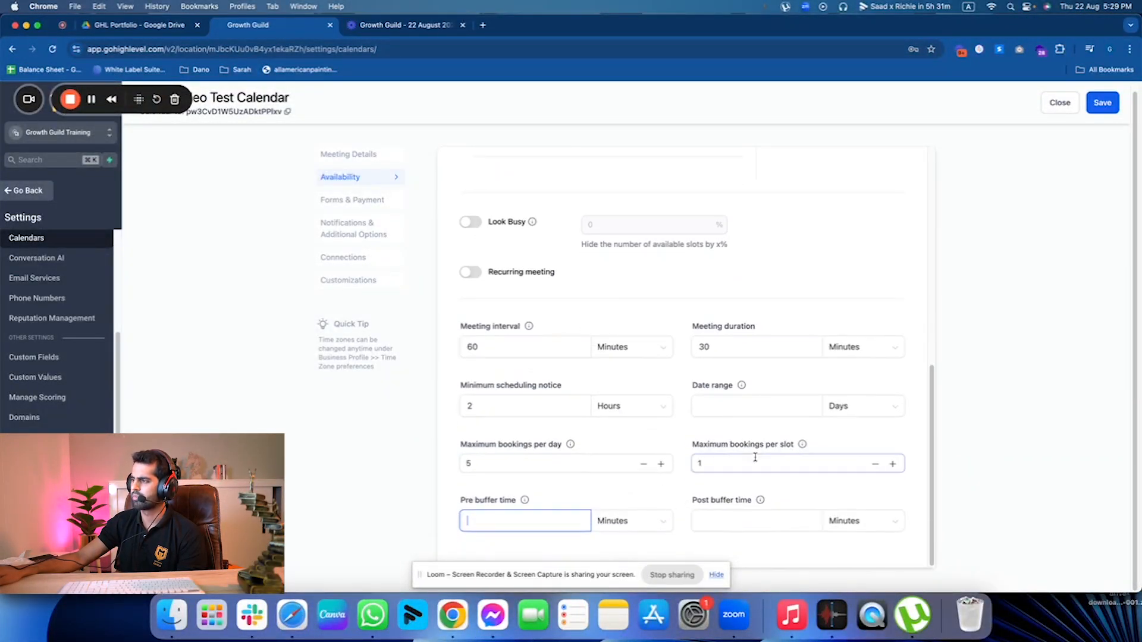
Step: Examine the external calendars available for linking in the calendar's Connections settings
click(375, 229)
click(350, 260)
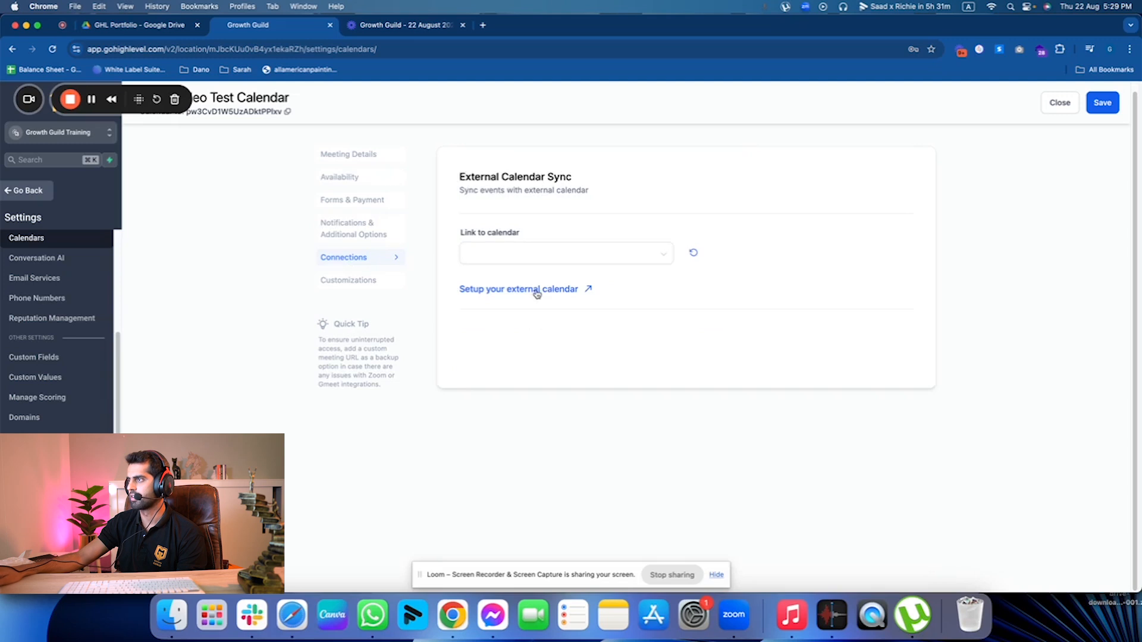
click(531, 263)
scroll(632, 347, down, 3)
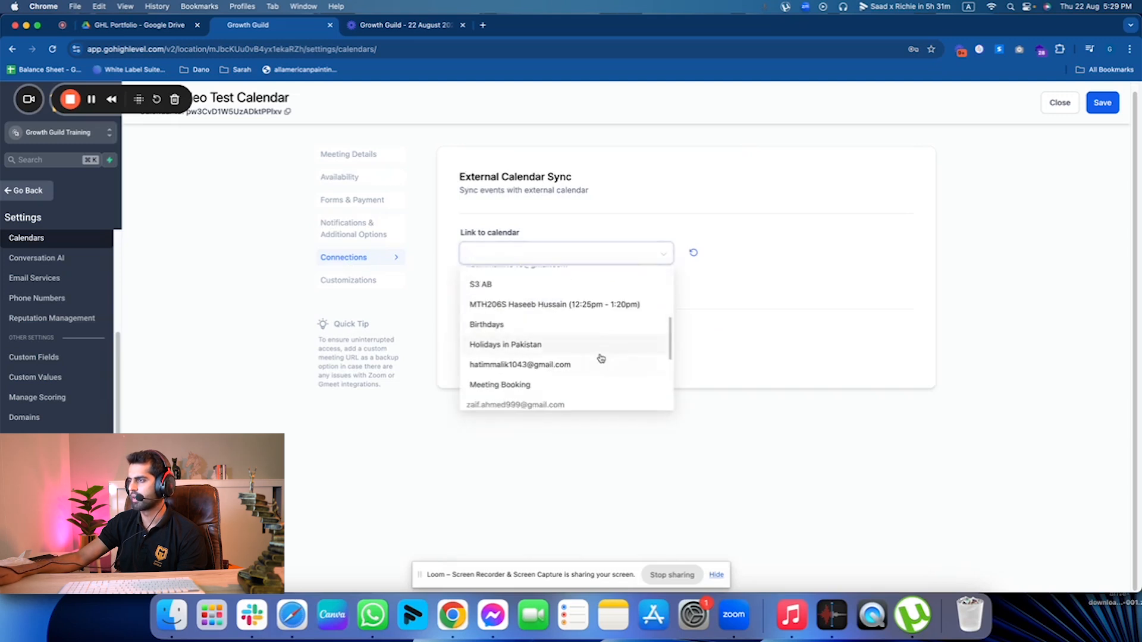
scroll(595, 356, up, 3)
click(790, 232)
Step: Review the calendar's Customizations and set the widget's primary color to #000000FF
click(369, 281)
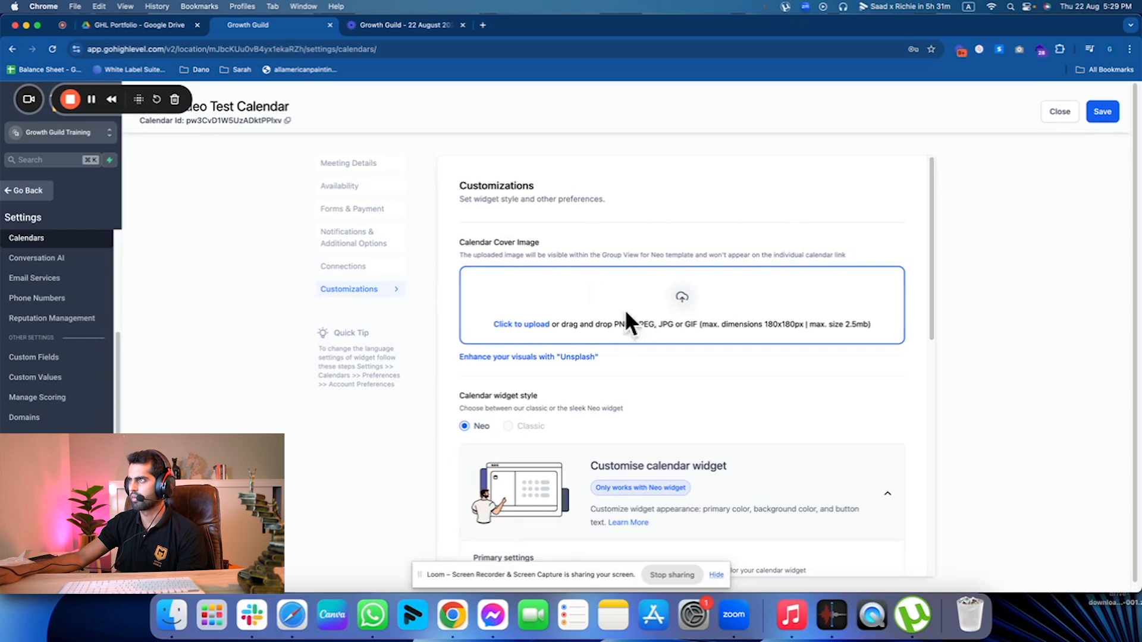
scroll(642, 350, down, 6)
scroll(672, 333, up, 6)
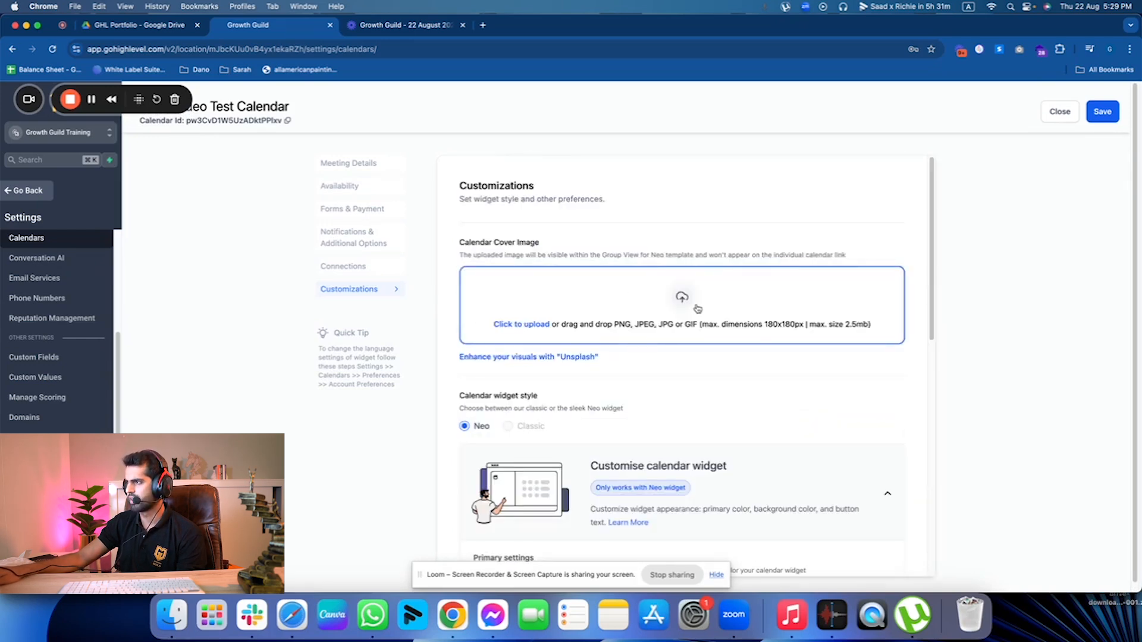
scroll(655, 305, down, 5)
click(486, 395)
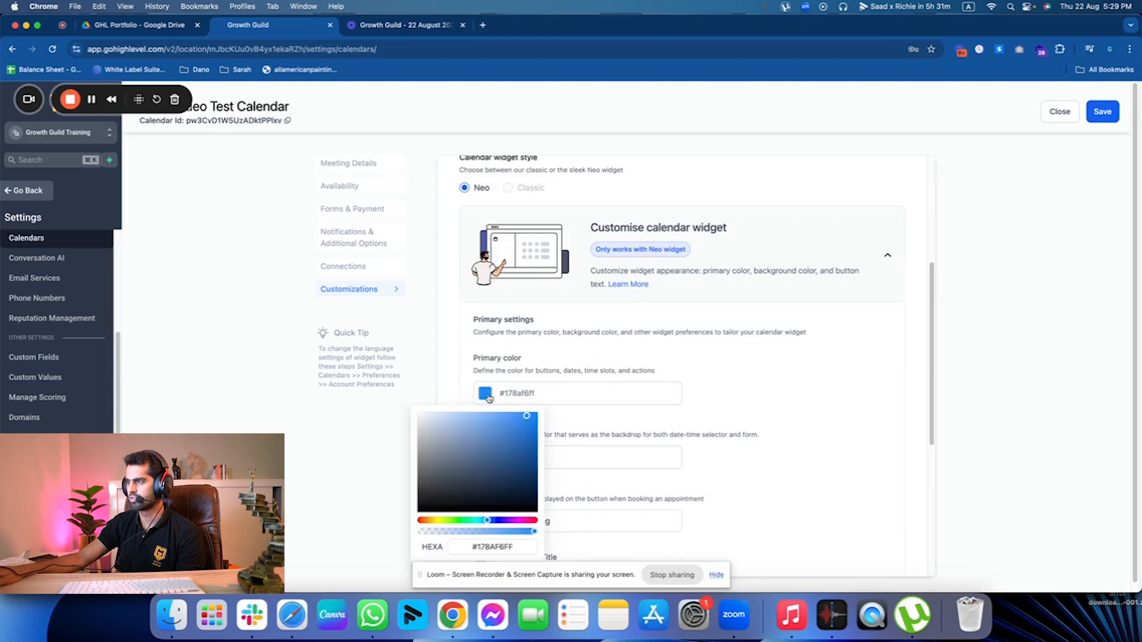
drag(483, 463, 538, 513)
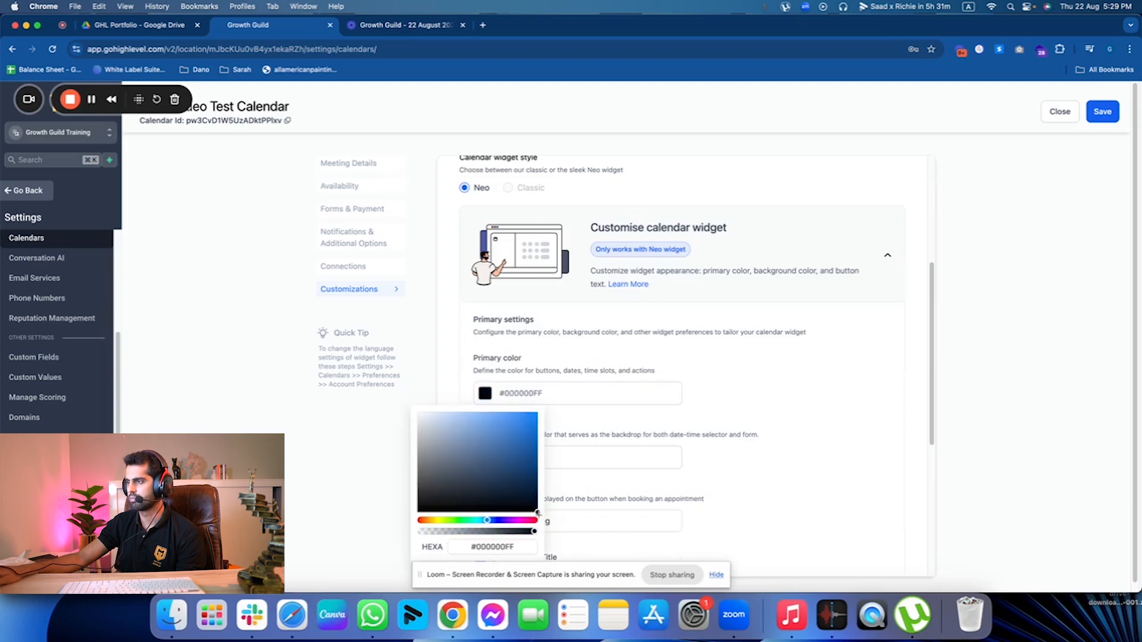
Step: Save the calendar's customizations and search the calendar list for "video"
scroll(791, 371, down, 10)
click(1100, 104)
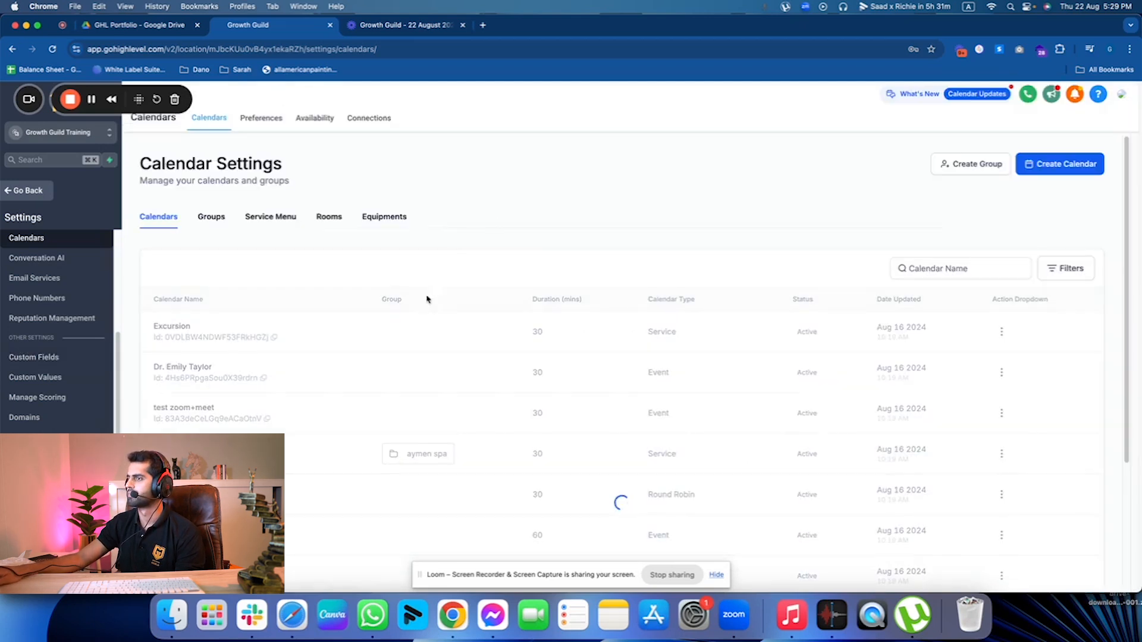
click(975, 260)
text(video)
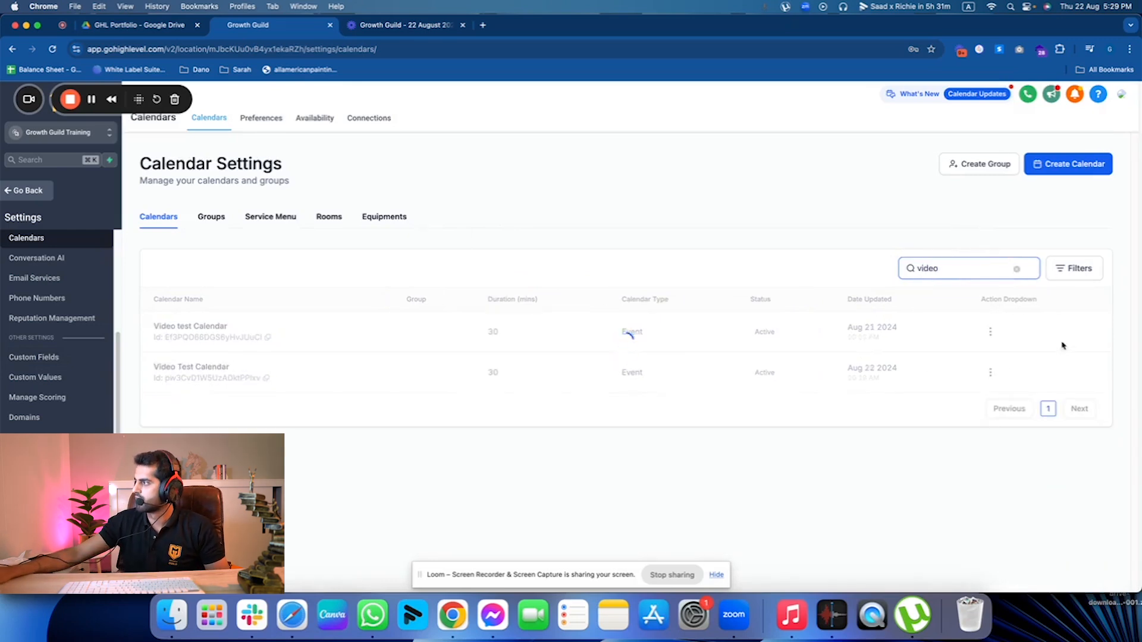
Step: Copy the scheduling link of the Video Test Calendar updated Aug 22 2024 and open it in a new browser tab
click(990, 373)
click(970, 291)
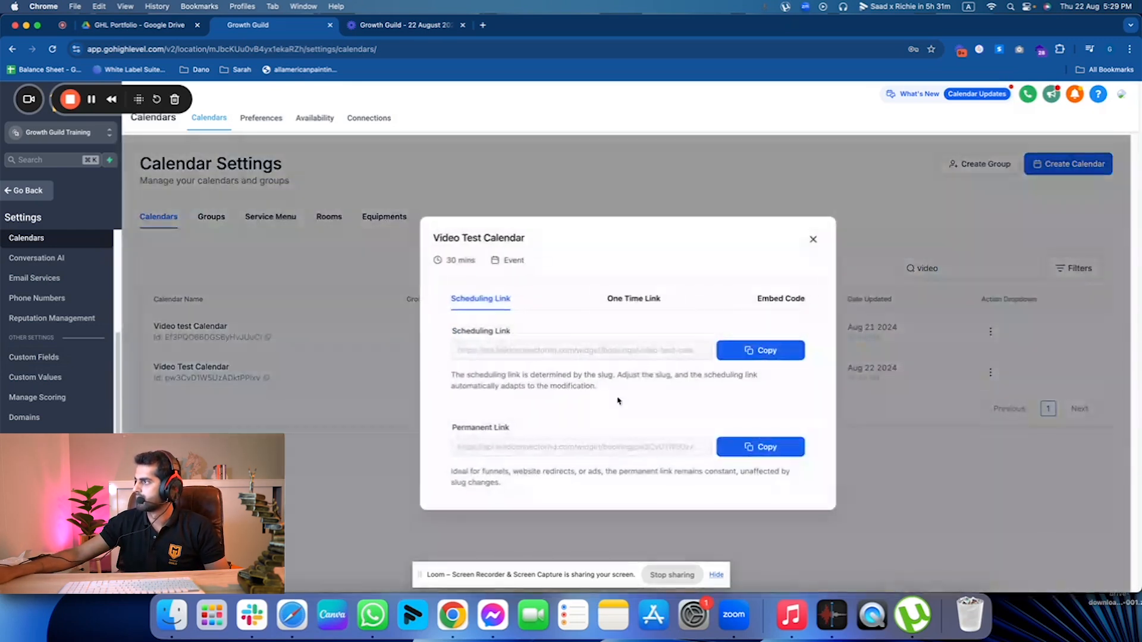
click(790, 358)
click(483, 26)
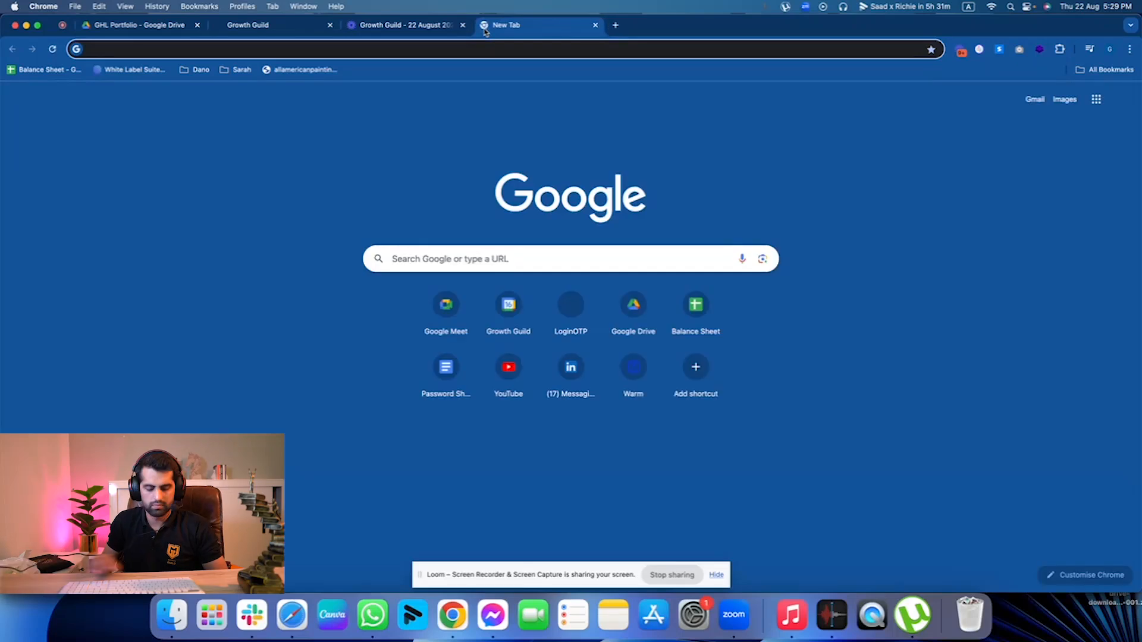
key(cmd+v)
key(Return)
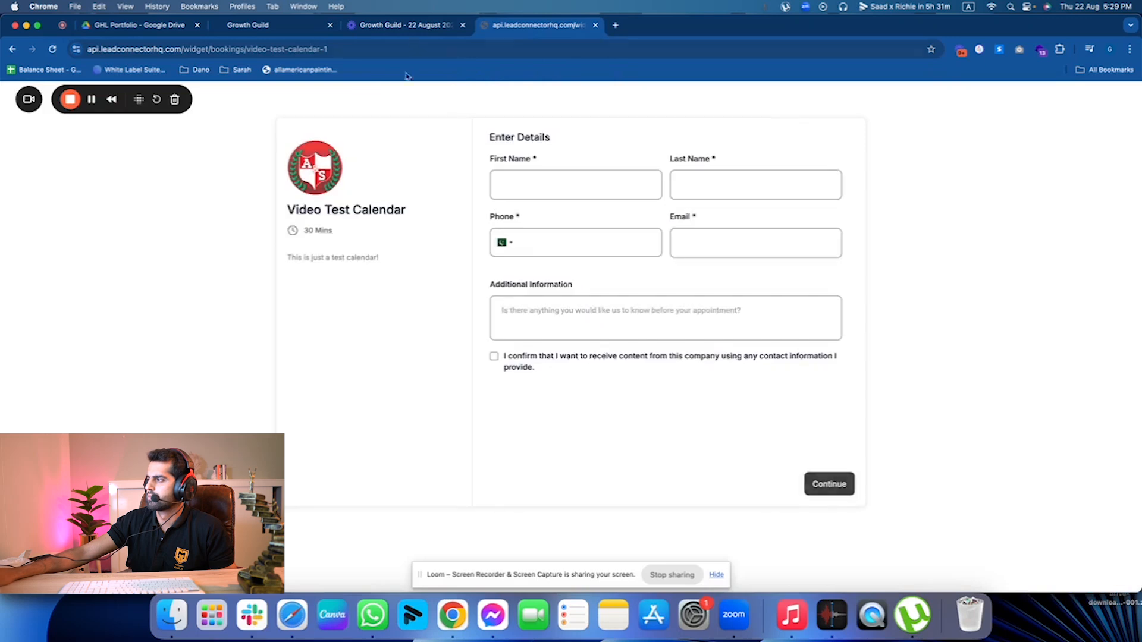
Step: Fill the booking form with the saved contact details, enter "lkj" as additional information, accept the consent and continue to date and time selection
click(540, 188)
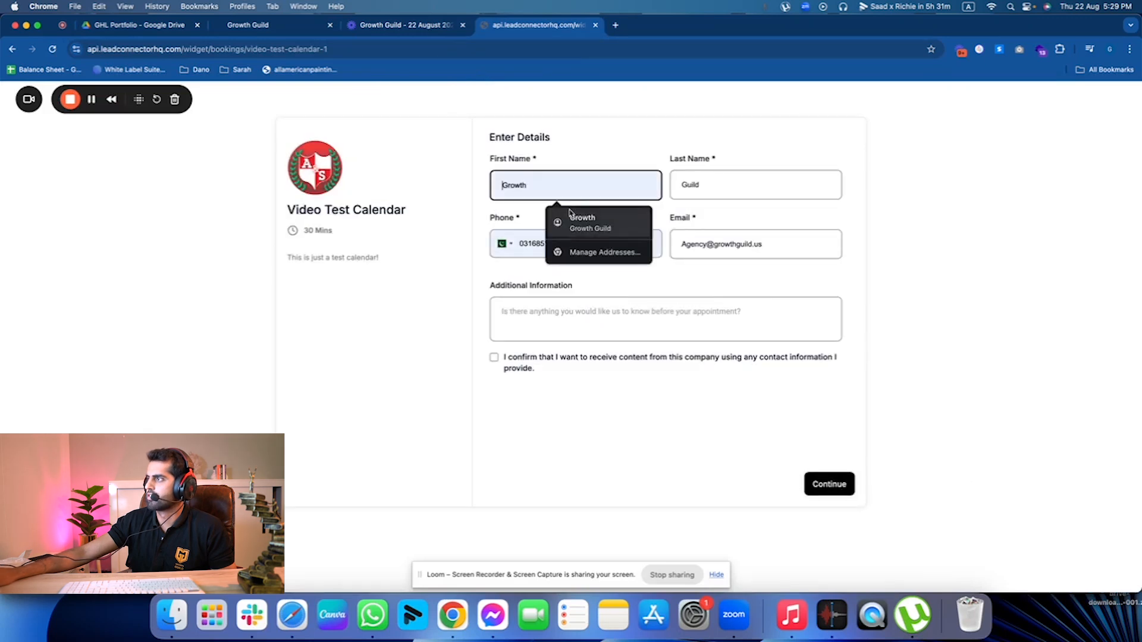
click(570, 223)
click(620, 323)
text(lkj)
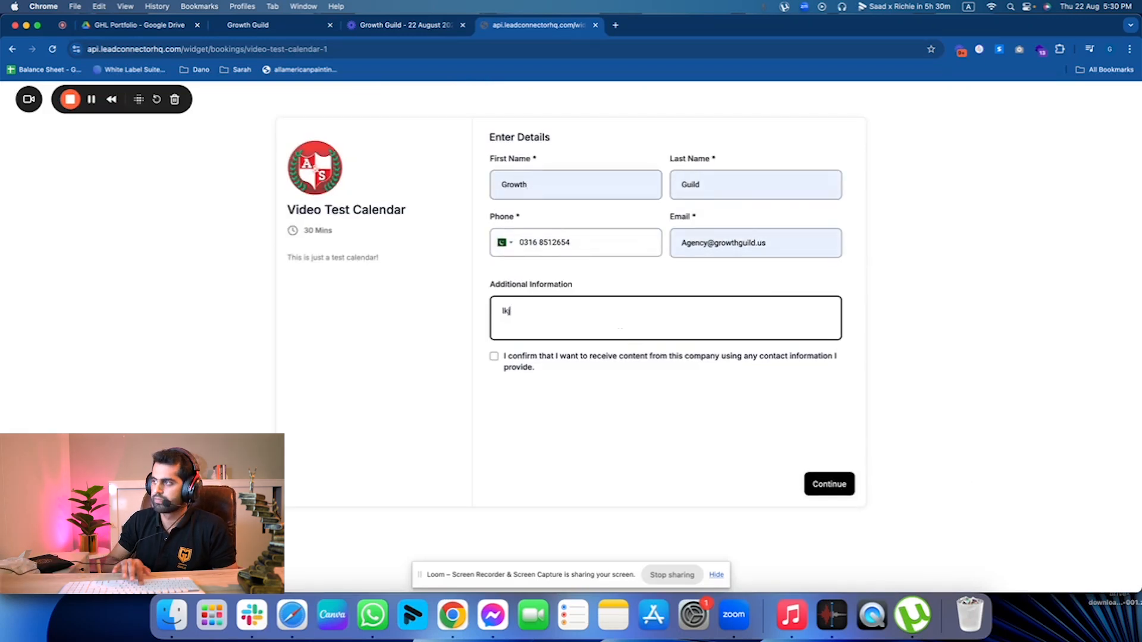
click(493, 357)
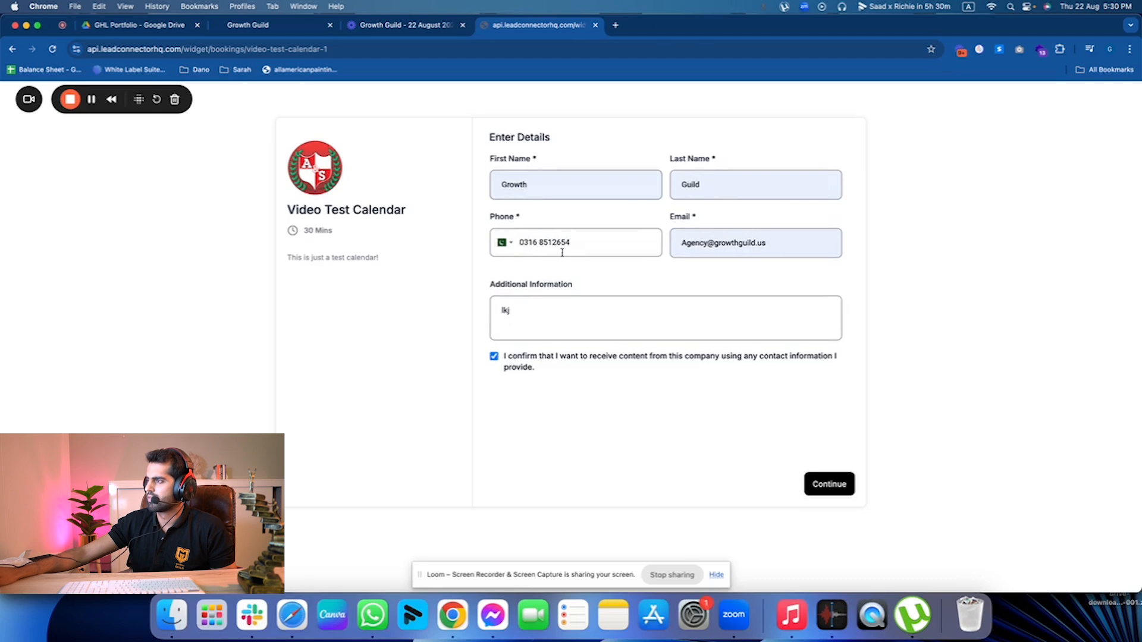
click(829, 484)
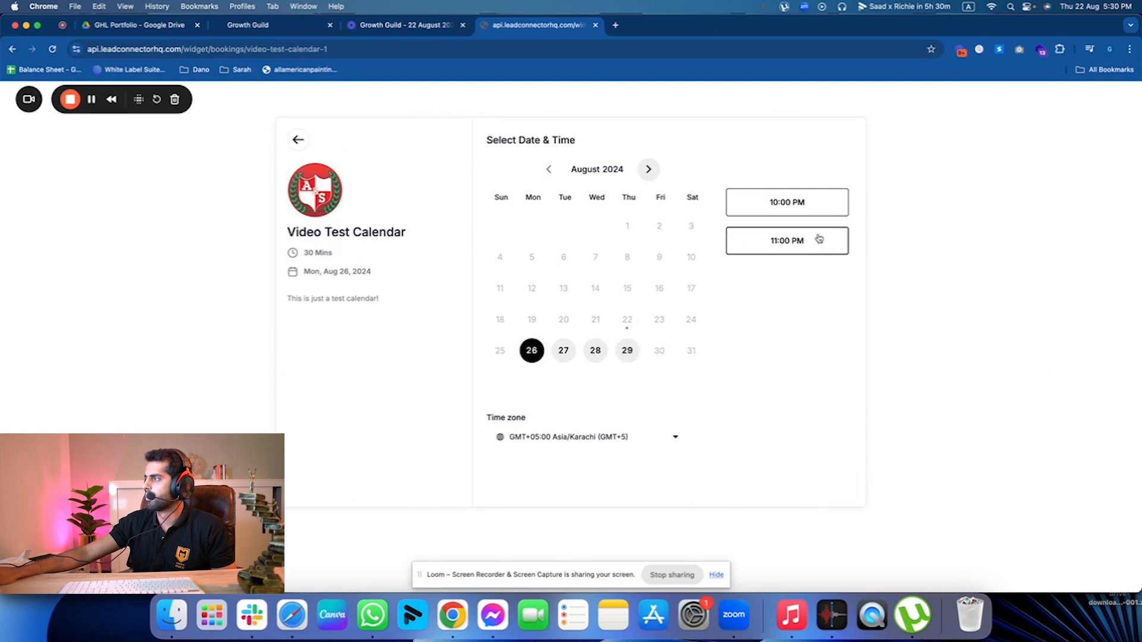
Step: Close the link-sharing dialog in the calendar settings and open the Video Test Calendar for editing
click(310, 29)
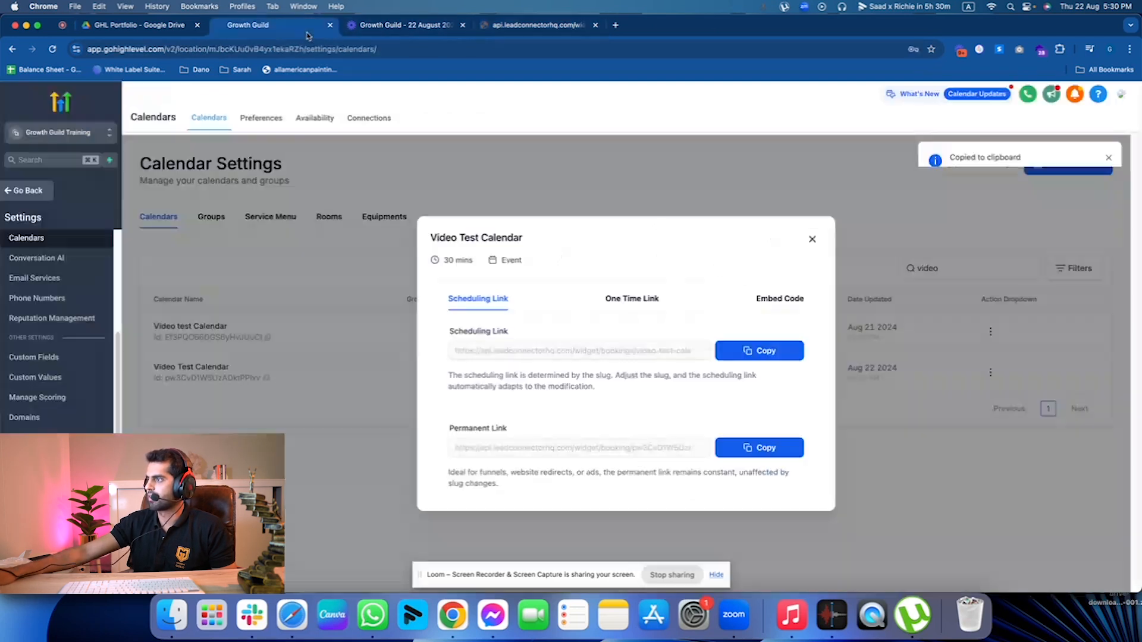
click(811, 240)
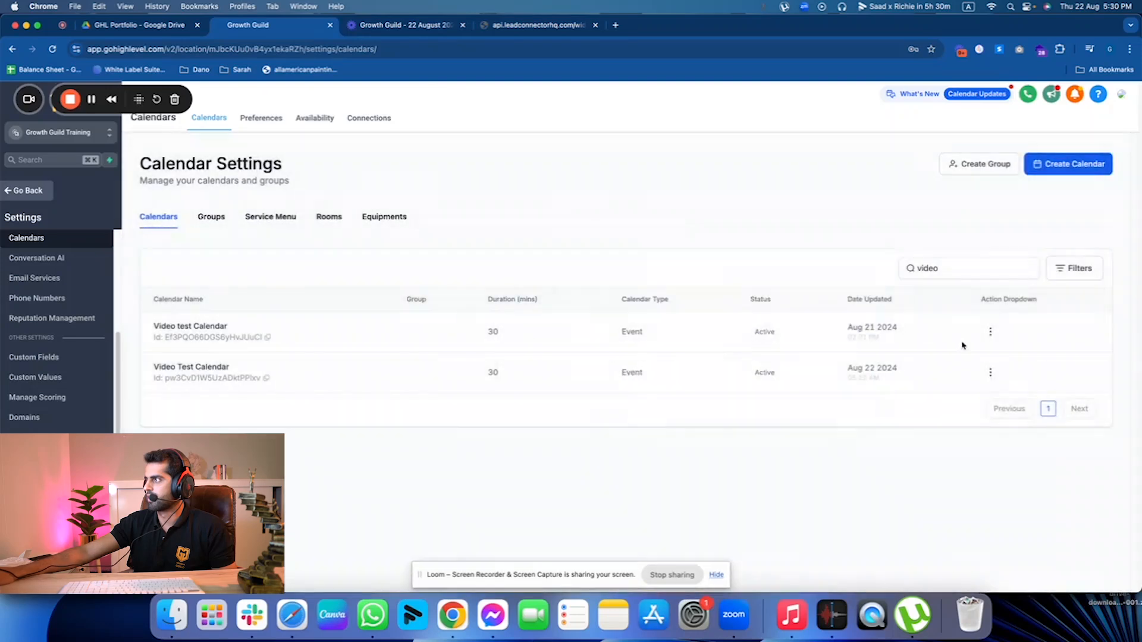
click(990, 373)
click(964, 254)
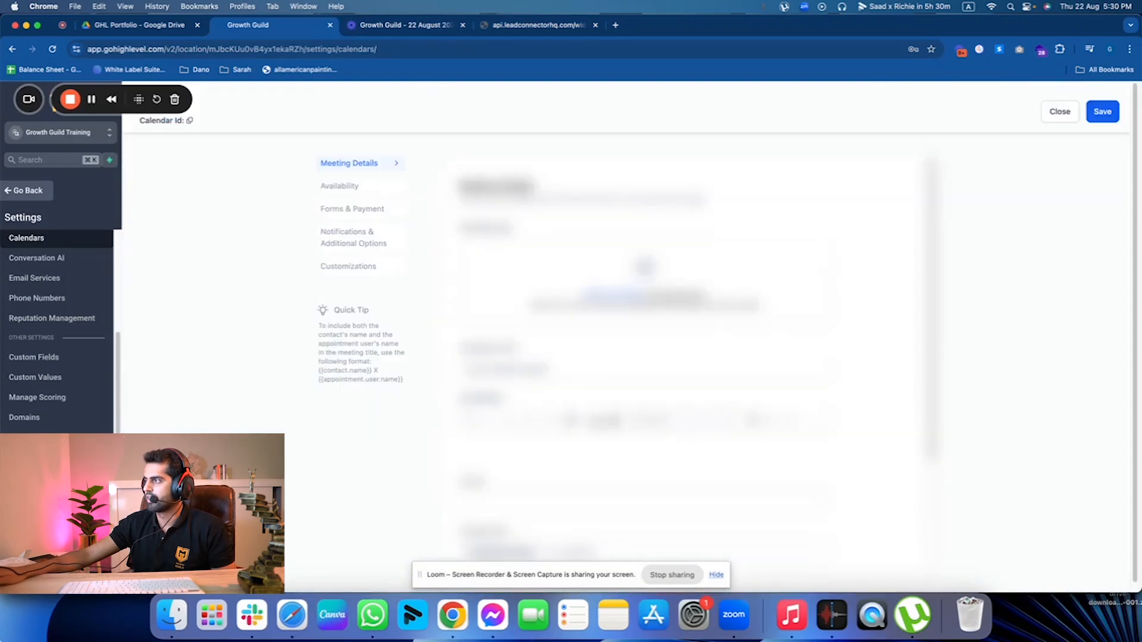
Step: Set the widget's background color to #FF9E9EFF in the calendar's Customizations and save the calendar
click(360, 289)
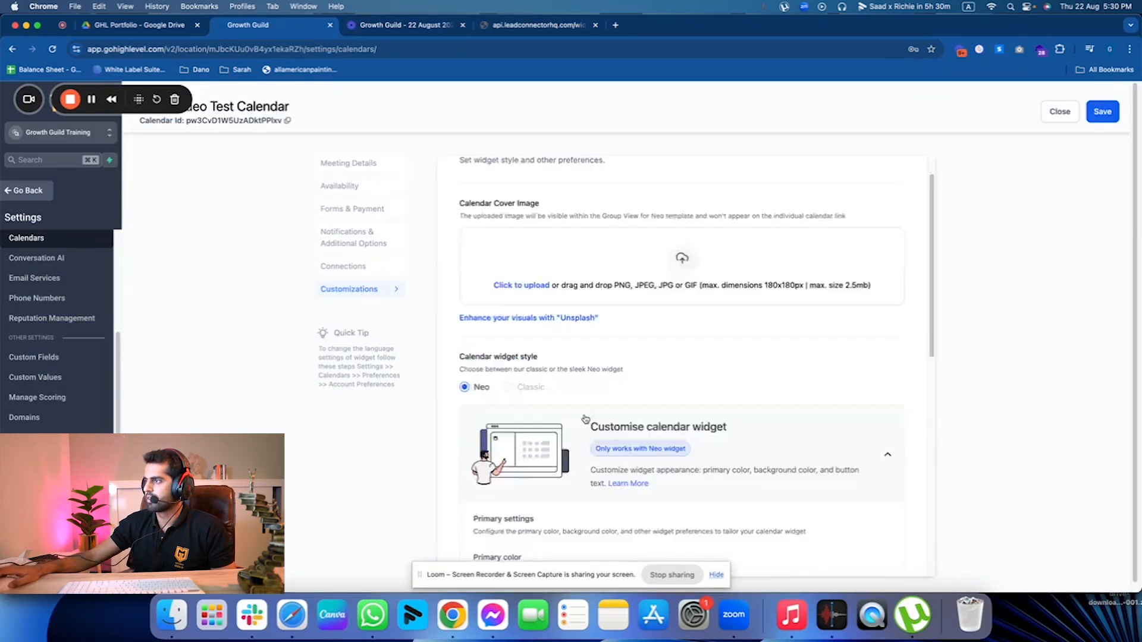
scroll(518, 330, down, 10)
scroll(512, 417, up, 8)
scroll(507, 509, down, 1)
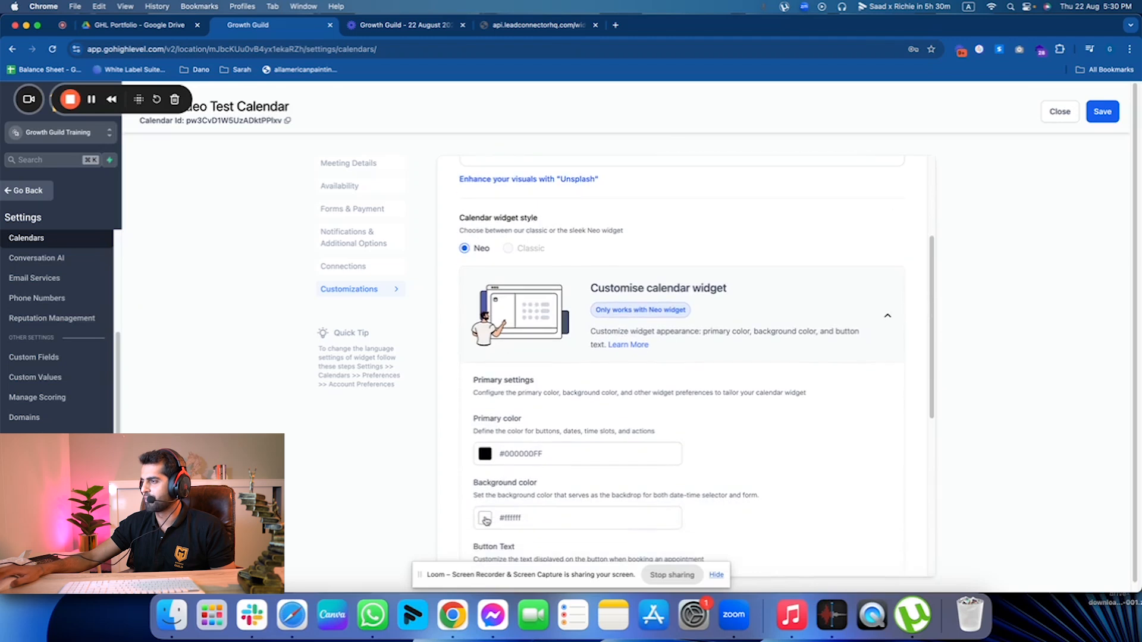
click(484, 517)
drag(487, 428, 463, 354)
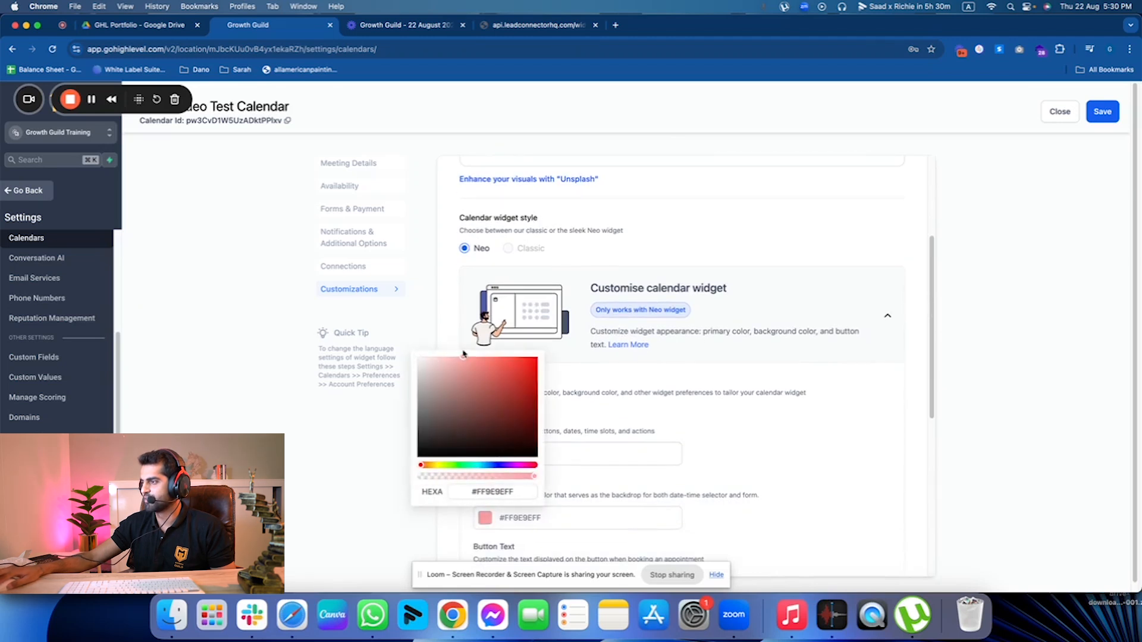
click(1102, 113)
Step: Reload the public booking page and examine the widget's background, form fields and calendar title
click(566, 25)
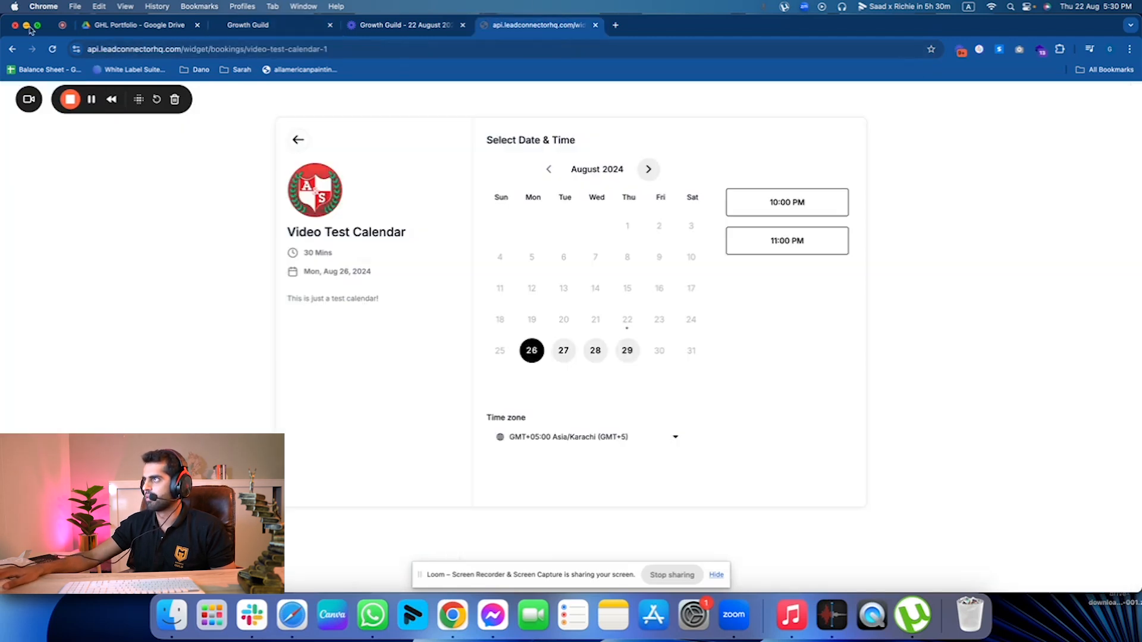
click(53, 48)
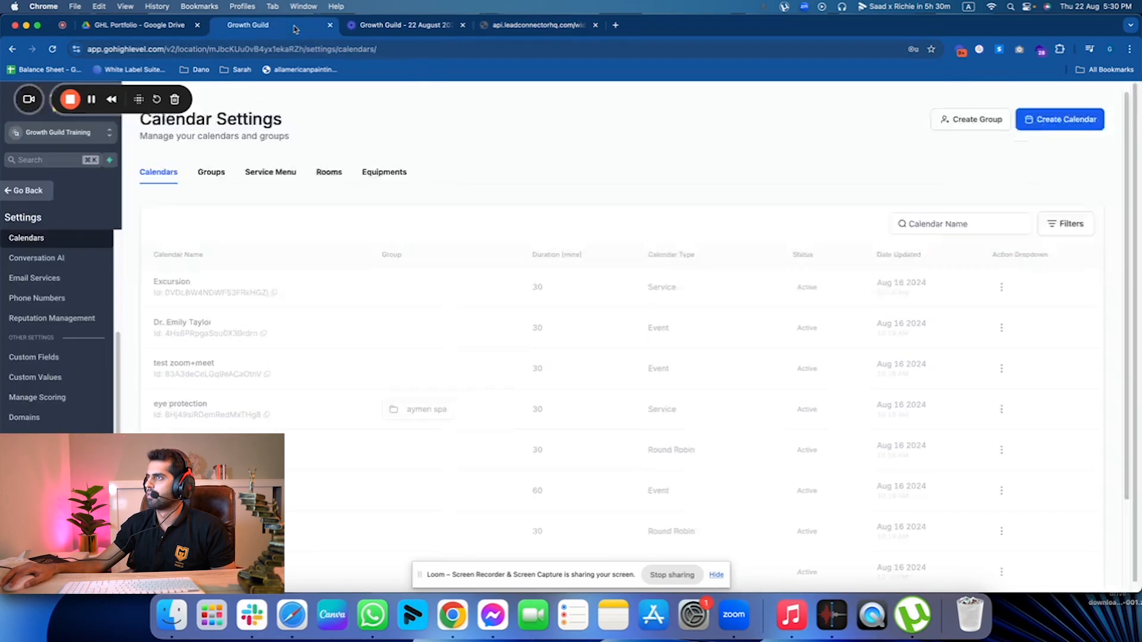
scroll(594, 122, down, 3)
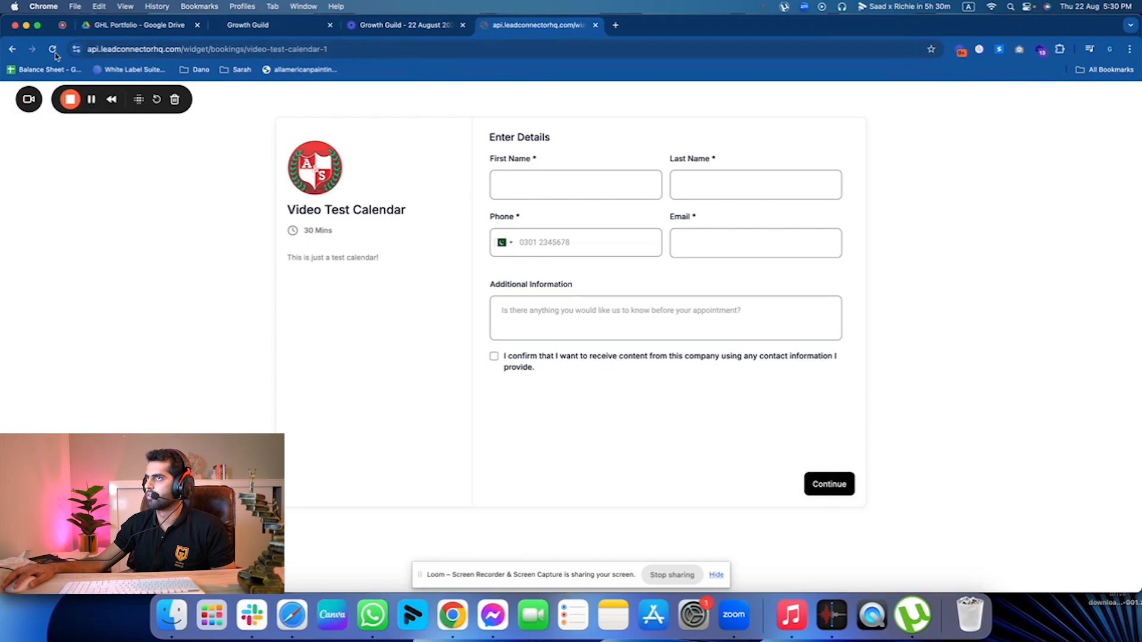
click(279, 30)
click(531, 28)
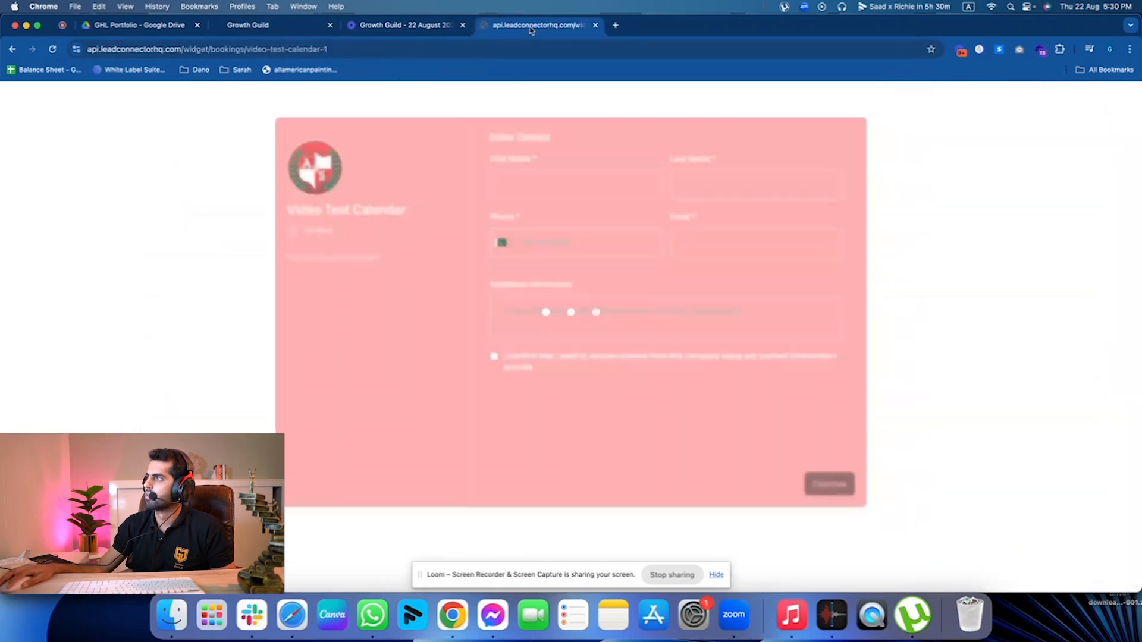
click(491, 191)
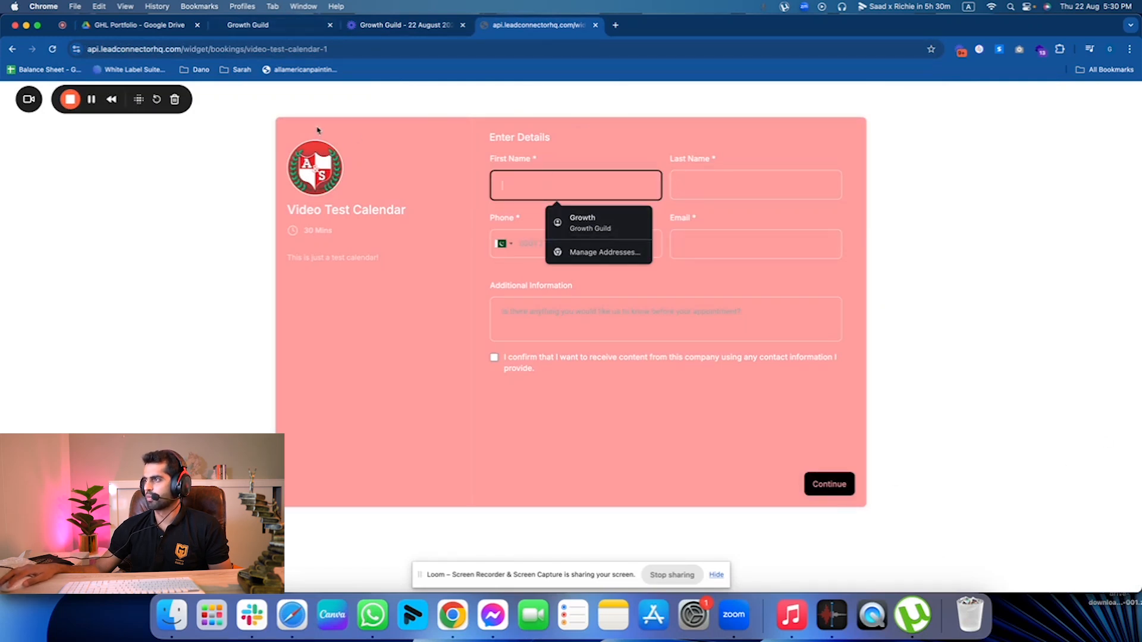
click(337, 168)
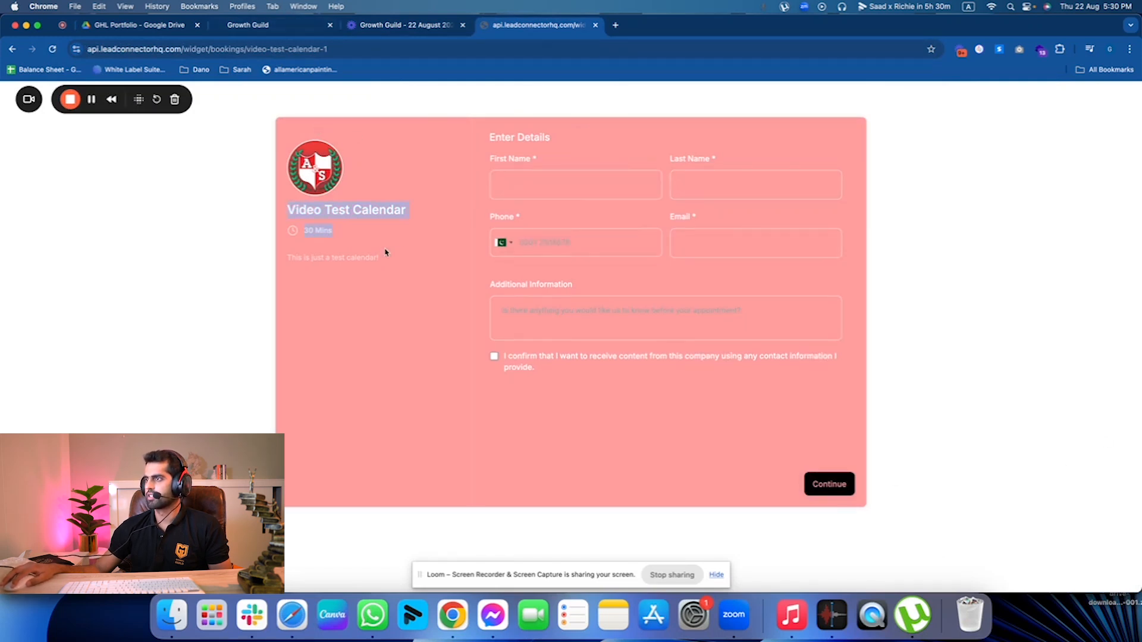
Step: Start creating a calendar in the calendar settings and review the available scheduling types
click(262, 25)
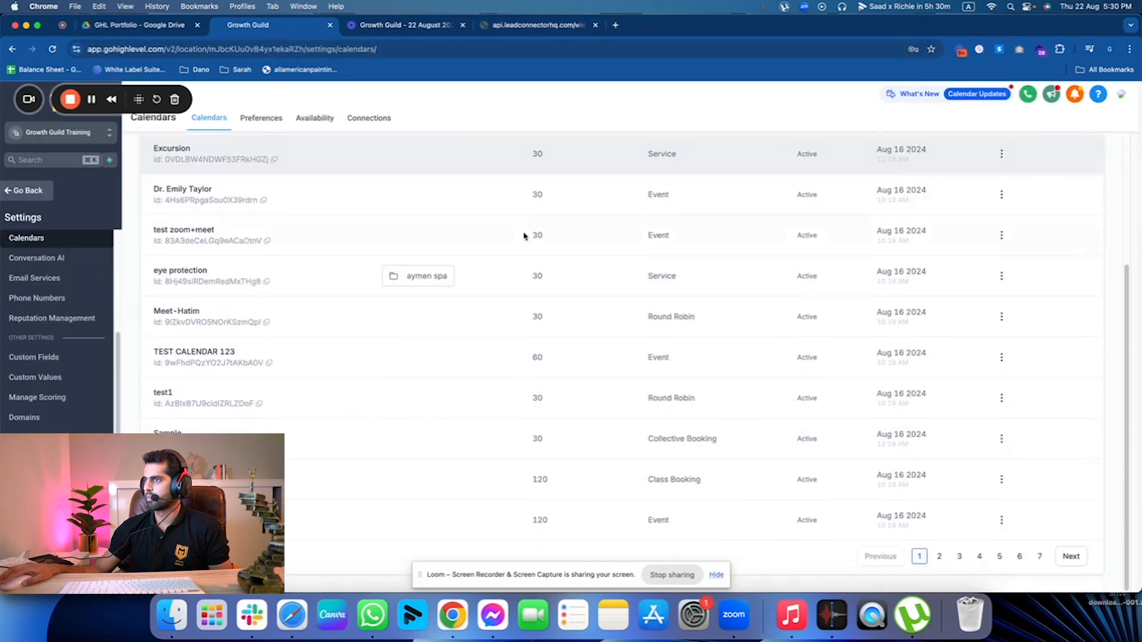
scroll(524, 236, up, 3)
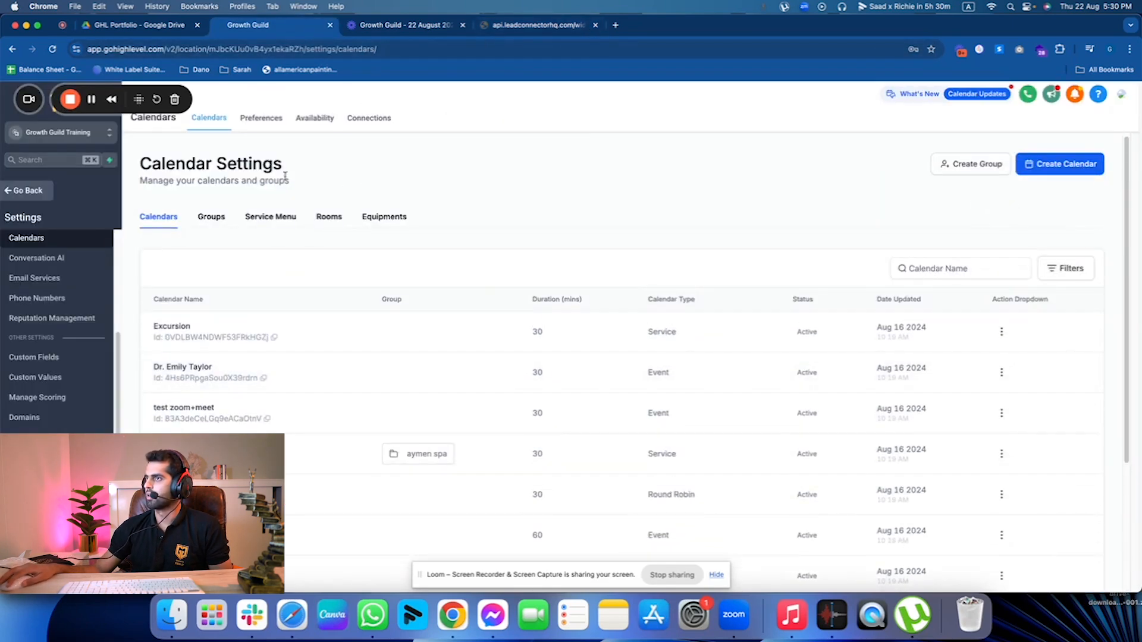
click(1067, 169)
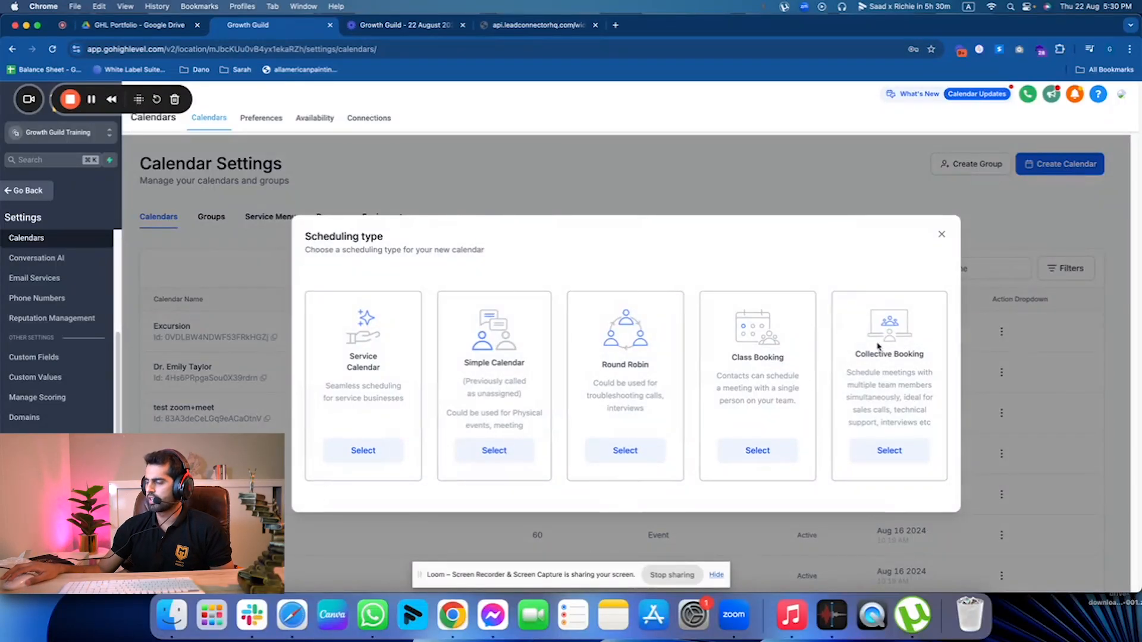
drag(604, 308, 359, 317)
click(553, 255)
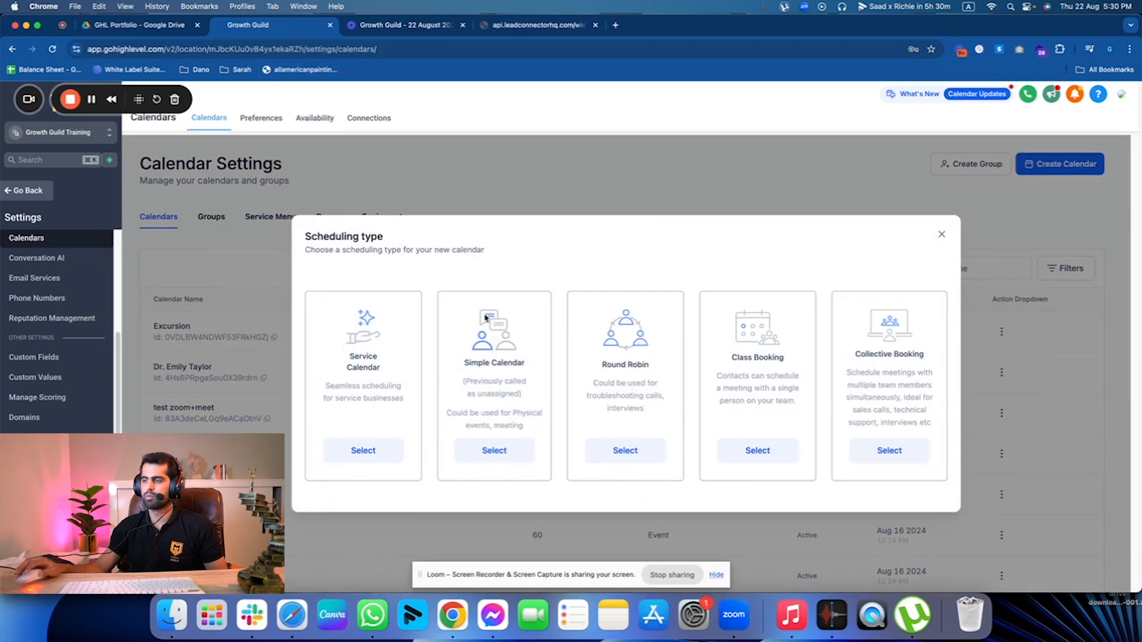